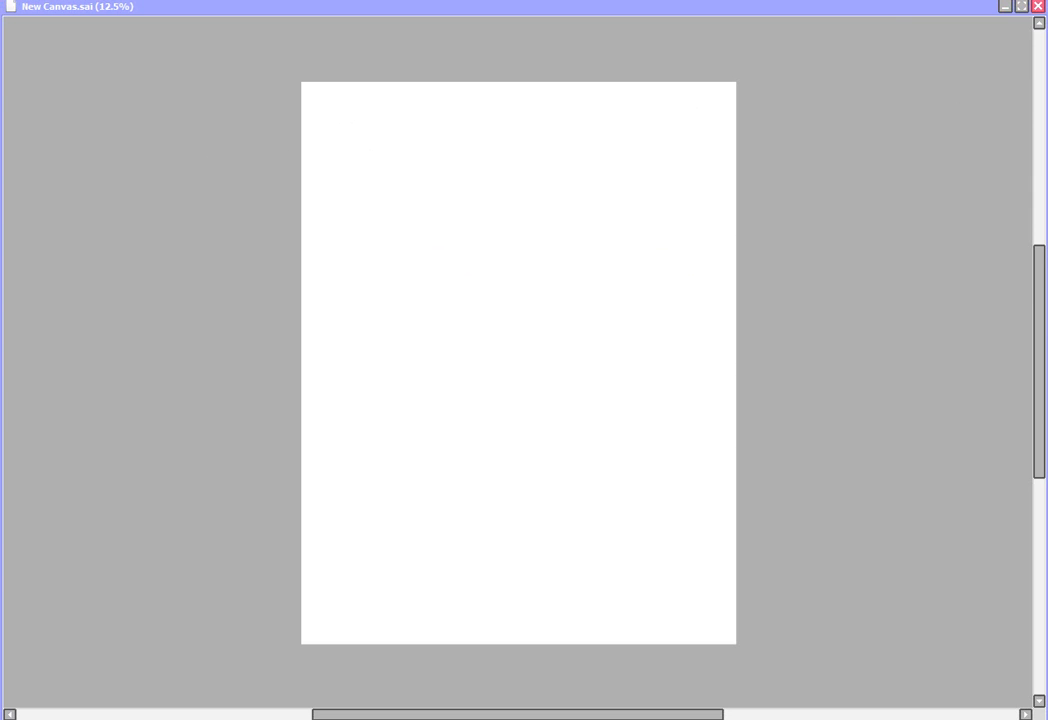
Step: Draw a first orange curve for the head in the upper middle of the canvas and set the stroke stabilizer to 4
scroll(518, 362, up, 8)
scroll(518, 362, down, 4)
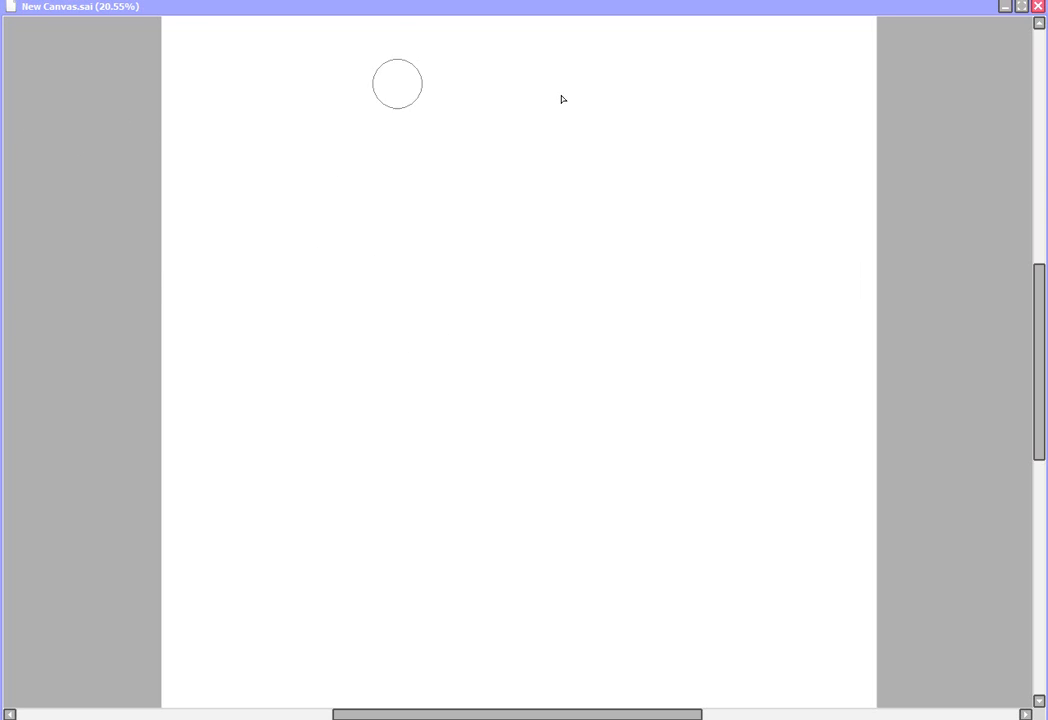
scroll(518, 362, down, 3)
scroll(518, 362, up, 1)
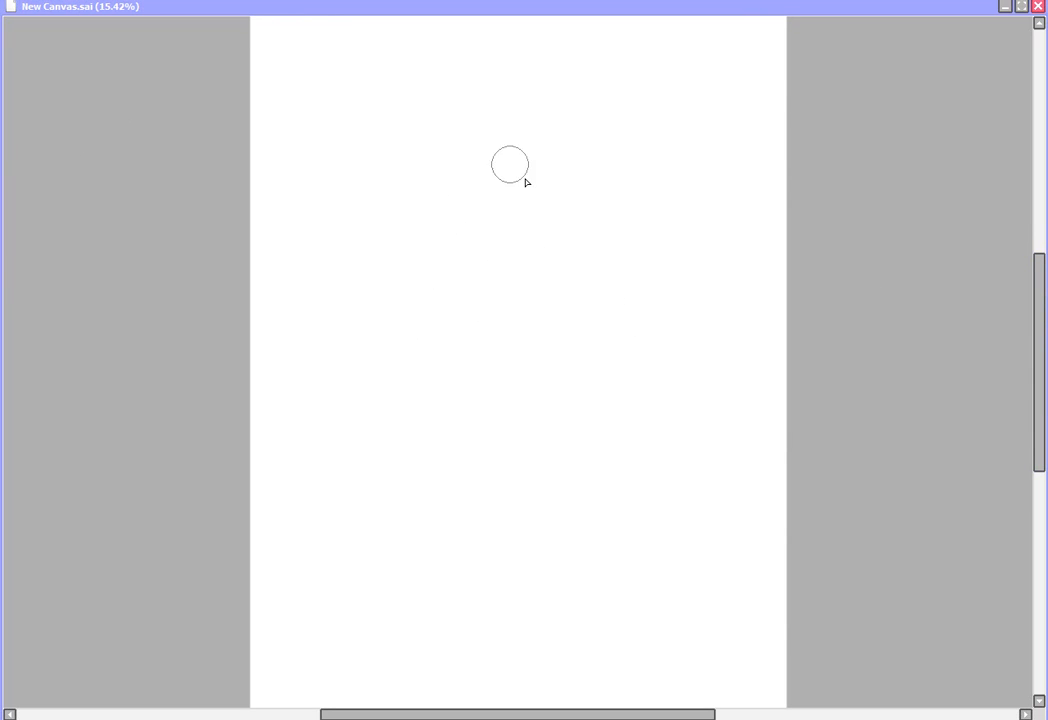
drag(600, 260, 508, 150)
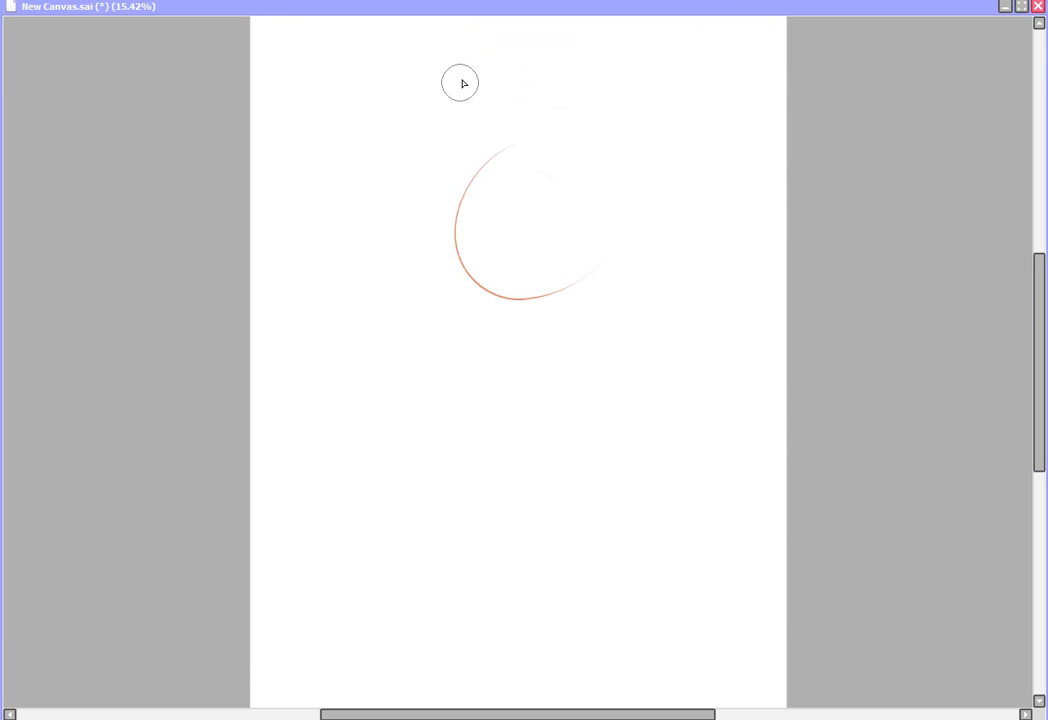
click(484, 1)
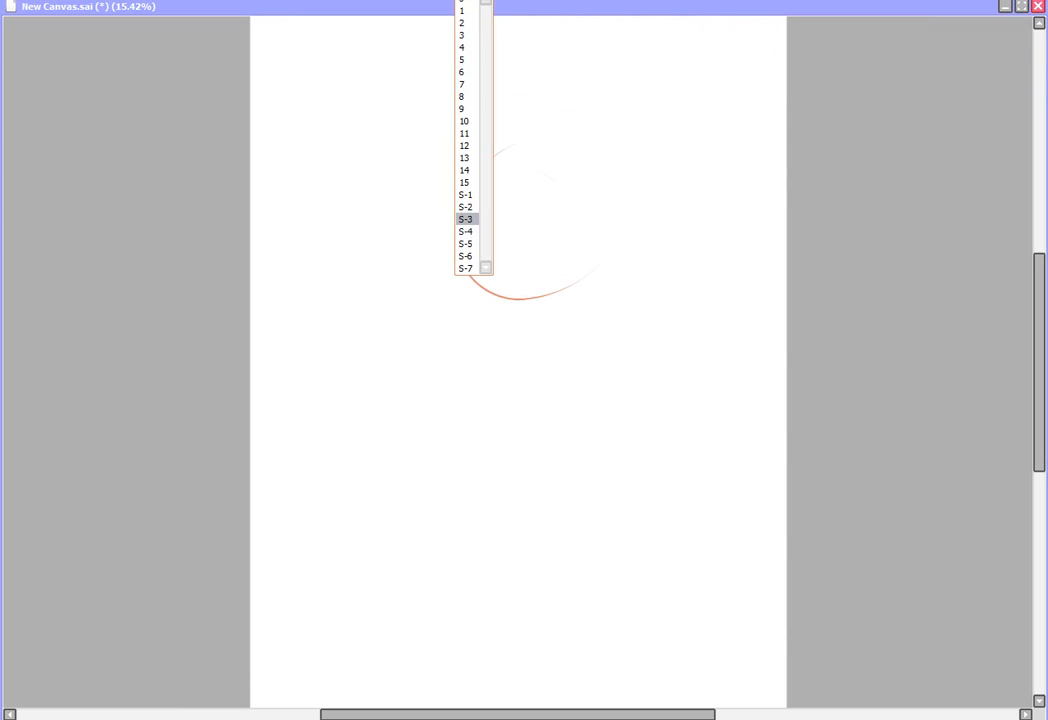
click(468, 48)
Step: Sketch several overlapping orange circles to build up the round skull shape of the head
drag(508, 151, 617, 206)
drag(562, 137, 594, 274)
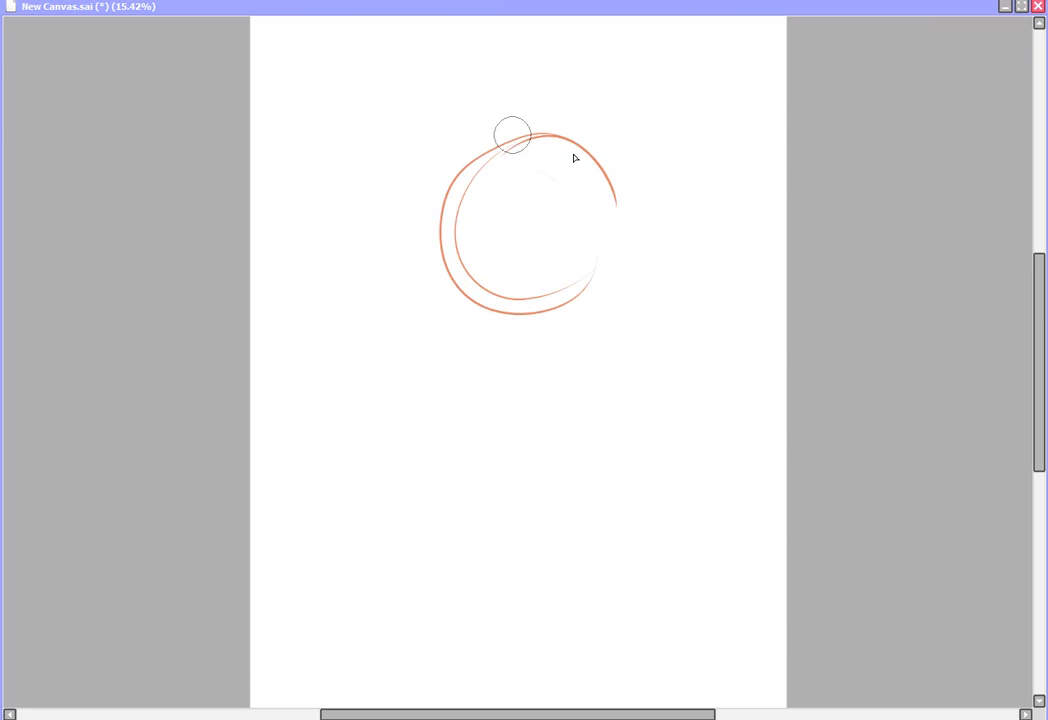
mouse_move(490, 142)
mouse_down()
mouse_move(606, 272)
mouse_move(573, 140)
mouse_move(475, 334)
mouse_move(139, 212)
mouse_up()
mouse_move(570, 263)
mouse_down()
mouse_move(550, 236)
mouse_move(562, 224)
mouse_up()
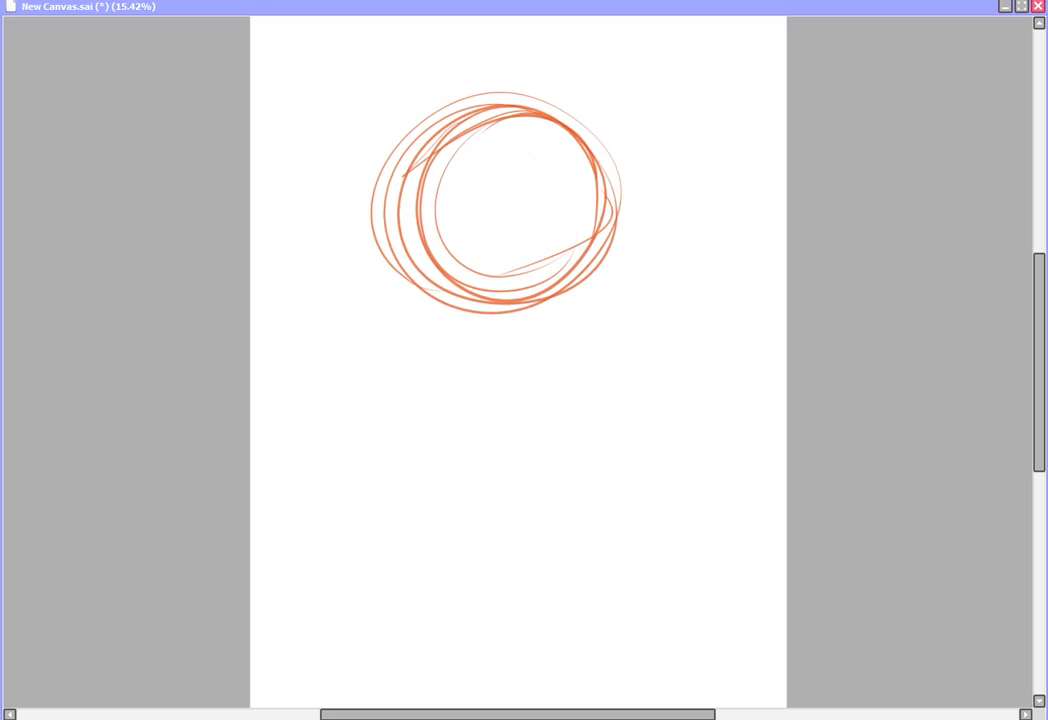
Step: Add a vertical centre line, horizontal eye lines and V-shaped construction strokes to the face
drag(488, 154, 496, 418)
drag(475, 163, 500, 403)
drag(487, 141, 499, 382)
mouse_move(410, 241)
mouse_down()
mouse_move(516, 238)
mouse_move(562, 223)
mouse_up()
mouse_move(403, 235)
mouse_down()
mouse_move(456, 244)
mouse_move(418, 234)
mouse_move(441, 240)
mouse_move(431, 275)
mouse_move(414, 235)
mouse_move(539, 323)
mouse_move(521, 350)
mouse_up()
mouse_move(549, 232)
mouse_down()
mouse_move(529, 366)
mouse_move(509, 369)
mouse_up()
drag(575, 228, 497, 353)
Step: Sketch the jaw and rounded chin below the skull circle with repeated curved strokes on both sides
drag(380, 260, 440, 379)
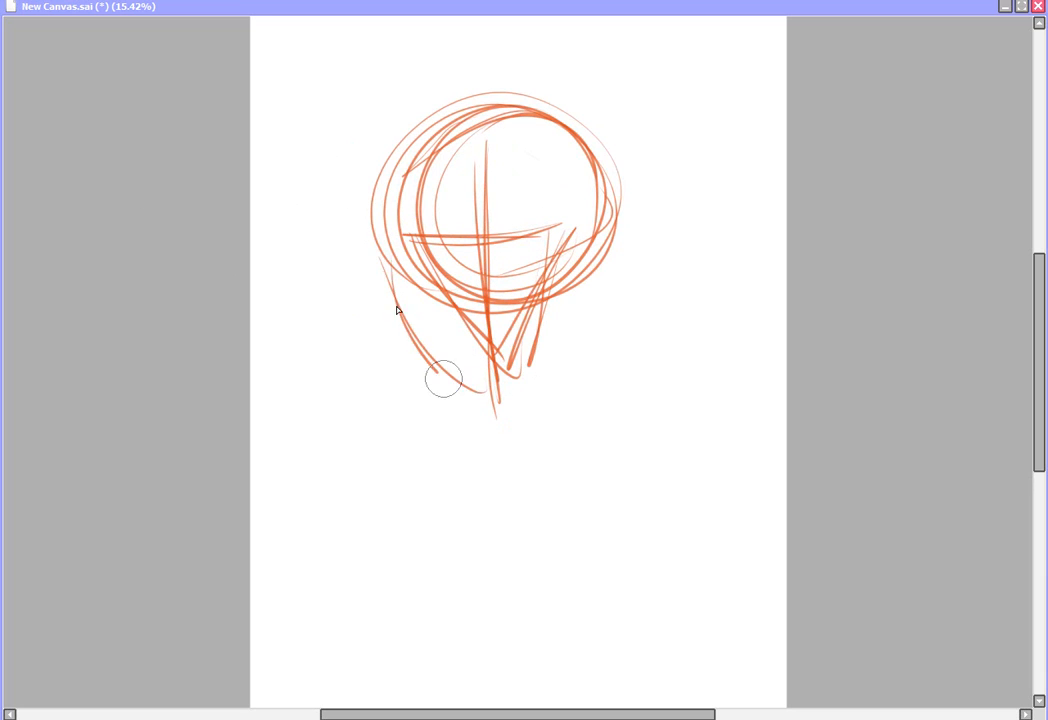
mouse_move(383, 238)
mouse_down()
mouse_move(423, 363)
mouse_move(554, 393)
mouse_move(534, 386)
mouse_move(608, 292)
mouse_up()
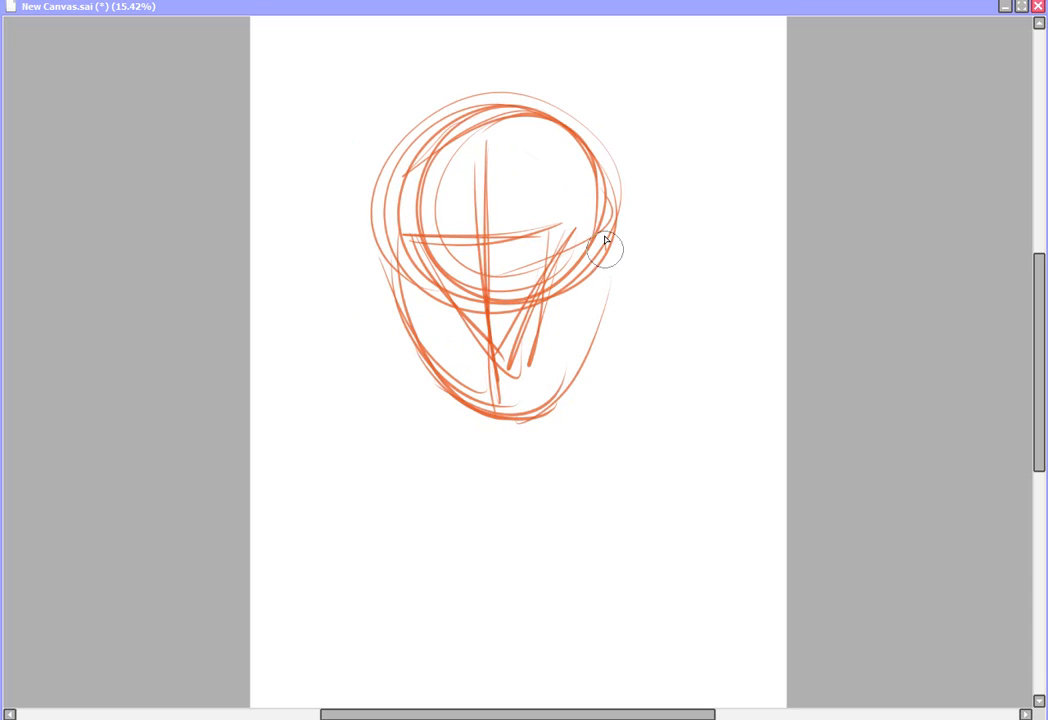
drag(606, 239, 545, 408)
mouse_move(611, 220)
mouse_down()
mouse_move(608, 279)
mouse_move(540, 411)
mouse_up()
drag(403, 268, 552, 407)
drag(475, 402, 542, 410)
drag(599, 264, 565, 378)
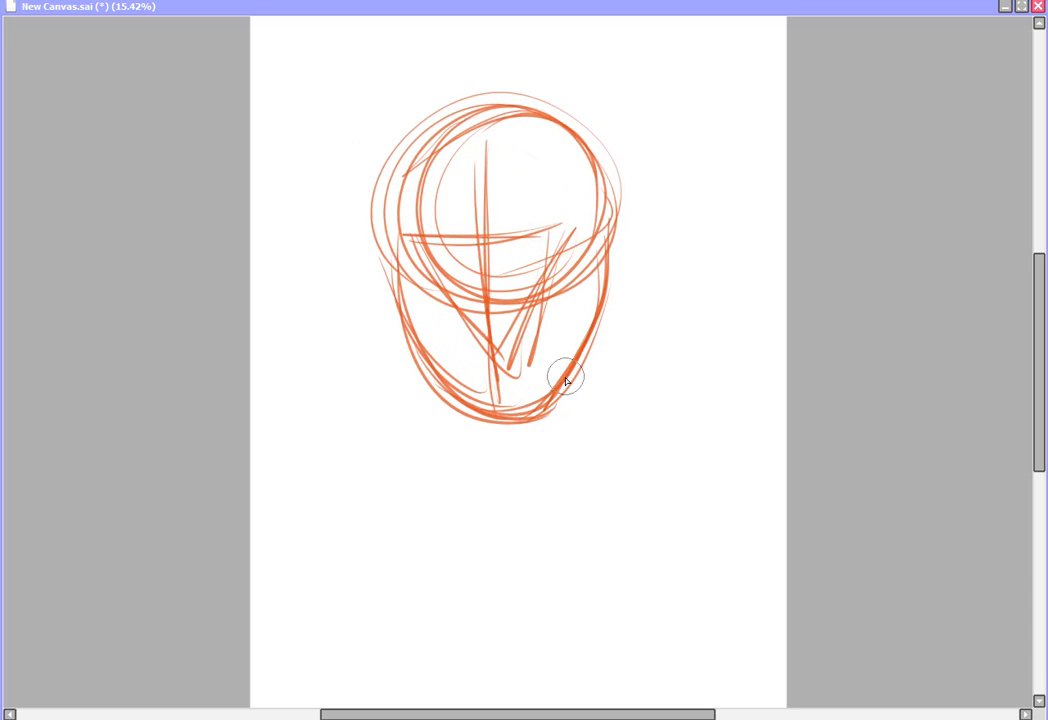
Step: Sketch sloping shoulder lines outward from behind the jaw on both sides of the head
mouse_move(410, 352)
mouse_down()
mouse_move(284, 448)
mouse_move(293, 422)
mouse_up()
drag(293, 422, 490, 340)
drag(592, 340, 769, 413)
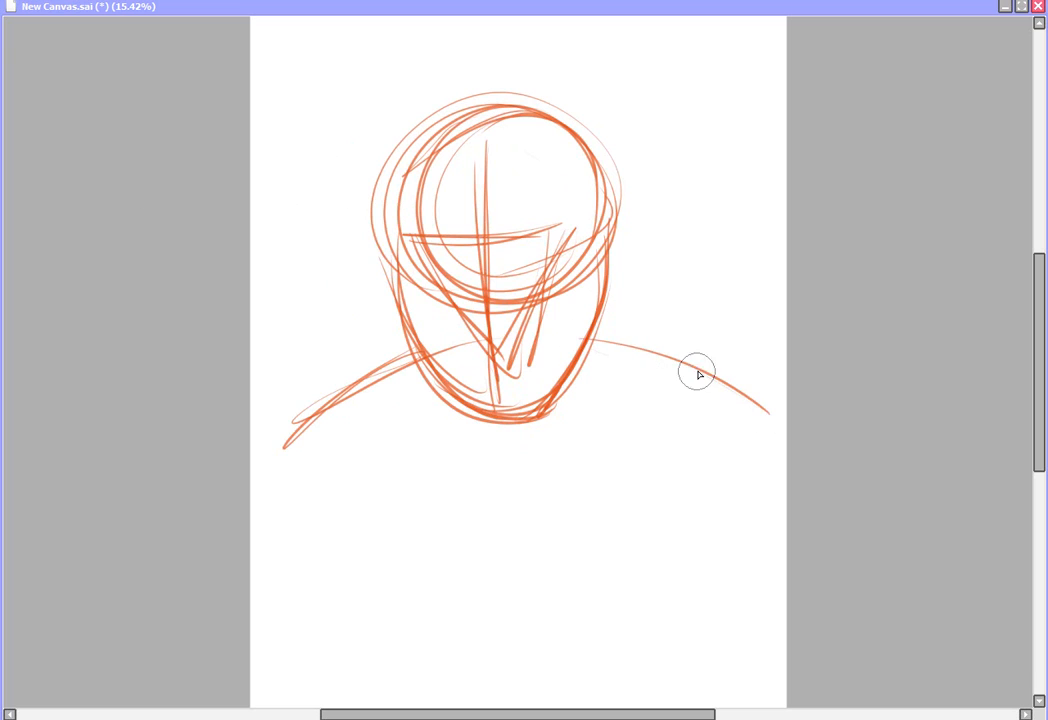
drag(541, 335, 746, 407)
mouse_move(445, 354)
mouse_down()
mouse_move(324, 434)
mouse_move(288, 448)
mouse_up()
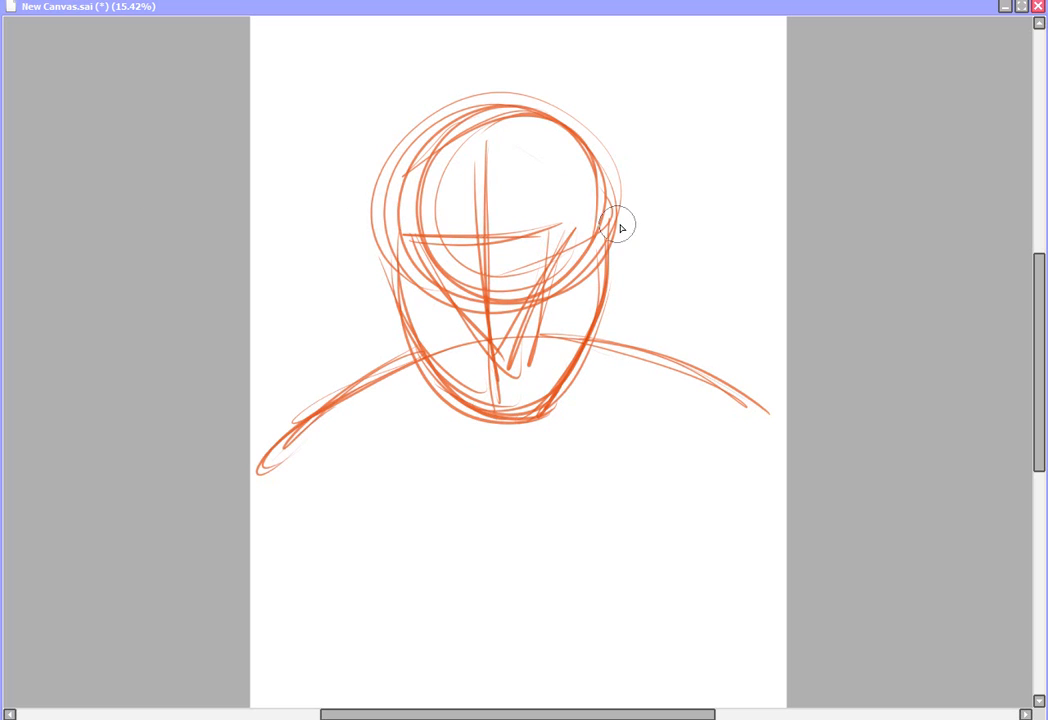
Step: Reinforce the outline of the cranium, cheeks and jaw with larger overlapping oval strokes
drag(617, 224, 540, 415)
mouse_move(569, 108)
mouse_down()
mouse_move(622, 234)
mouse_move(425, 283)
mouse_move(500, 422)
mouse_up()
drag(383, 236, 591, 388)
drag(461, 396, 622, 306)
mouse_move(575, 140)
mouse_down()
mouse_move(624, 285)
mouse_move(568, 390)
mouse_up()
mouse_move(575, 372)
mouse_down()
mouse_move(614, 175)
mouse_move(417, 127)
mouse_up()
mouse_move(374, 165)
mouse_down()
mouse_move(487, 380)
mouse_move(528, 398)
mouse_up()
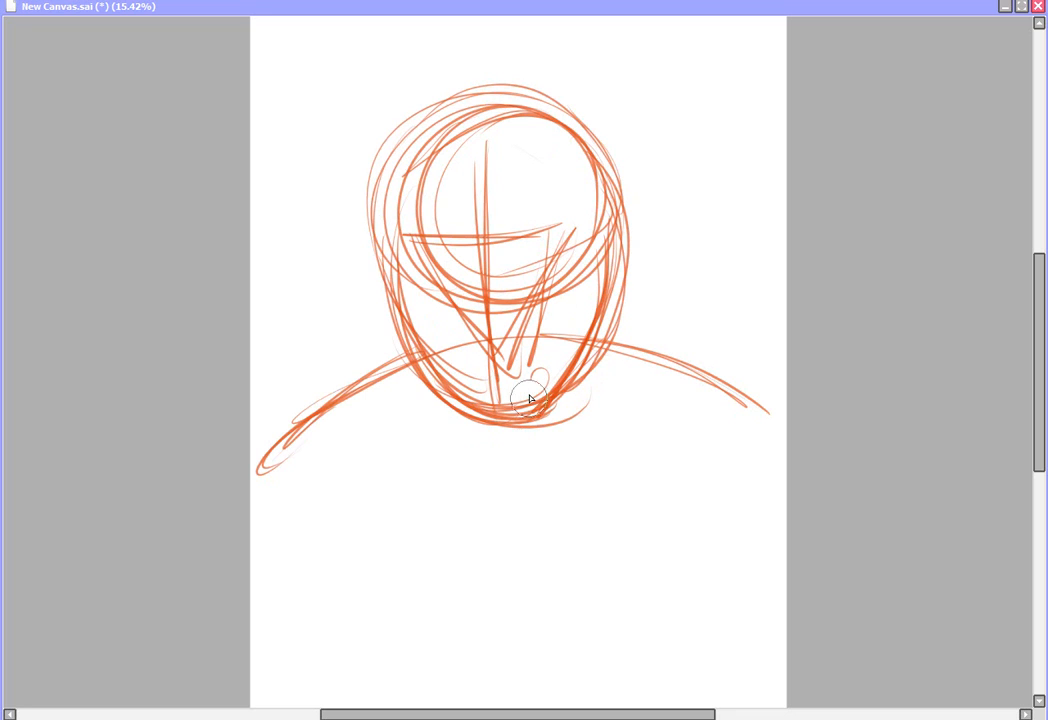
Step: Sketch the inner edges of the coat opening as a deep V from the jaw down to the chest
drag(396, 342, 421, 499)
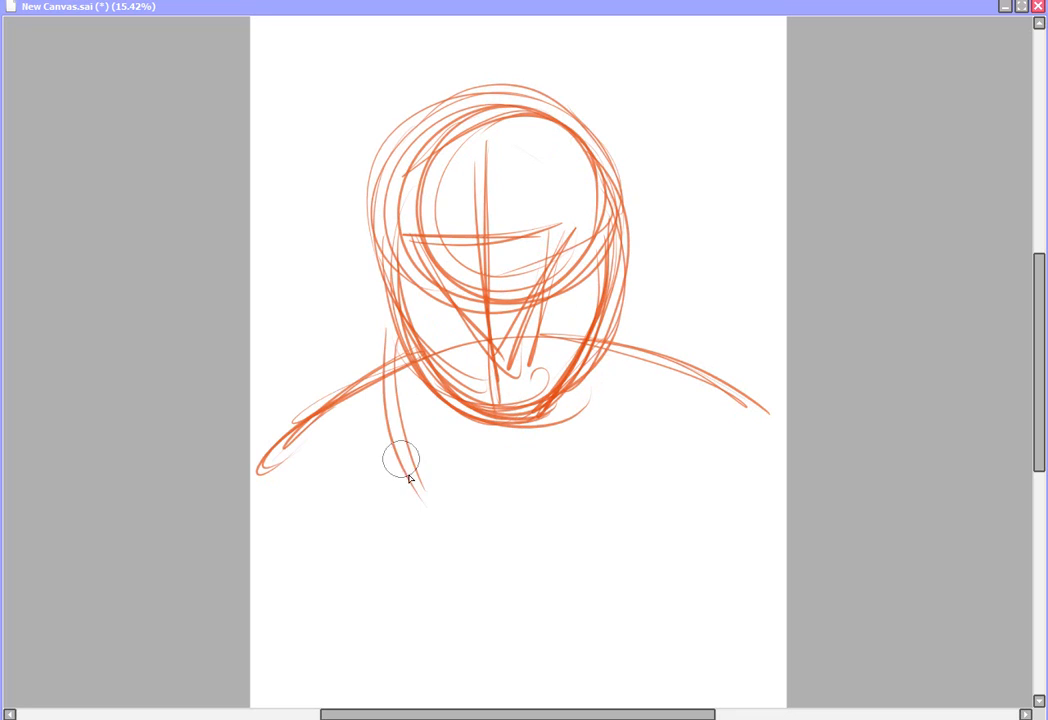
drag(398, 451, 510, 615)
drag(433, 512, 531, 659)
mouse_move(516, 606)
mouse_down()
mouse_move(594, 424)
mouse_move(604, 345)
mouse_up()
Step: Sketch the wide outer edges of the collar from beside the head down toward the lower centre of the chest
mouse_move(633, 289)
mouse_down()
mouse_move(677, 318)
mouse_move(684, 450)
mouse_move(540, 670)
mouse_up()
drag(676, 475, 590, 625)
mouse_move(385, 283)
mouse_down()
mouse_move(351, 304)
mouse_move(313, 358)
mouse_move(310, 450)
mouse_move(430, 610)
mouse_move(486, 665)
mouse_up()
drag(331, 489, 488, 679)
drag(377, 543, 465, 657)
drag(325, 502, 464, 655)
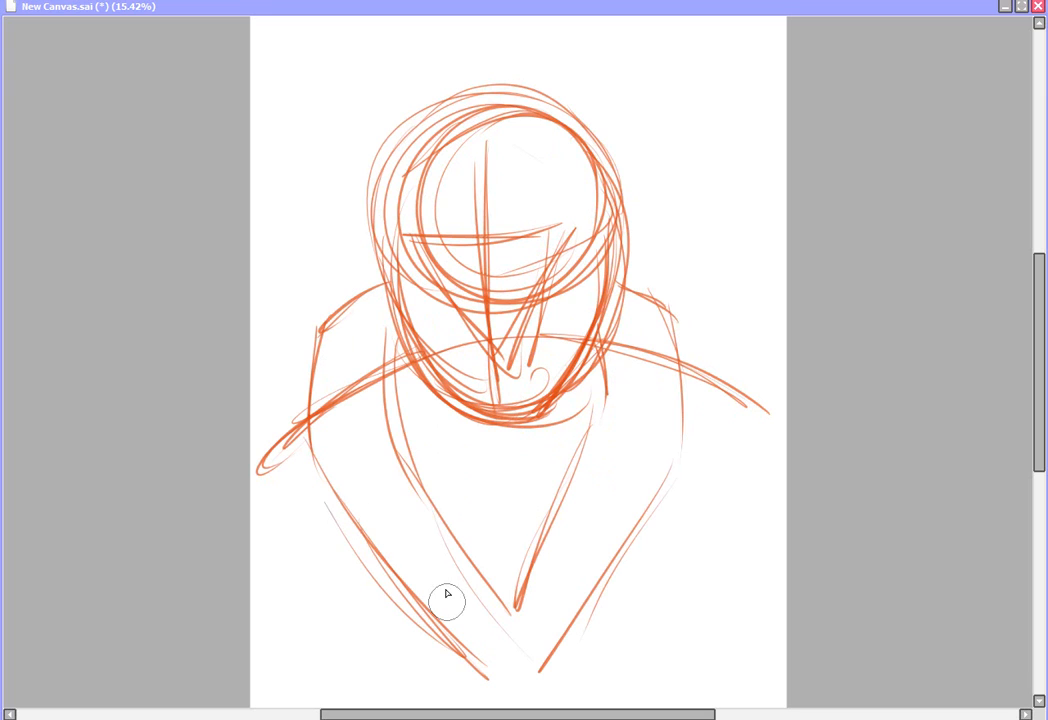
Step: Draw the coat's centre closure below the V opening and rework the lower edge of the right-hand lapel
drag(580, 440, 508, 592)
mouse_move(563, 494)
mouse_down()
mouse_move(512, 590)
mouse_move(505, 706)
mouse_up()
drag(517, 606, 523, 706)
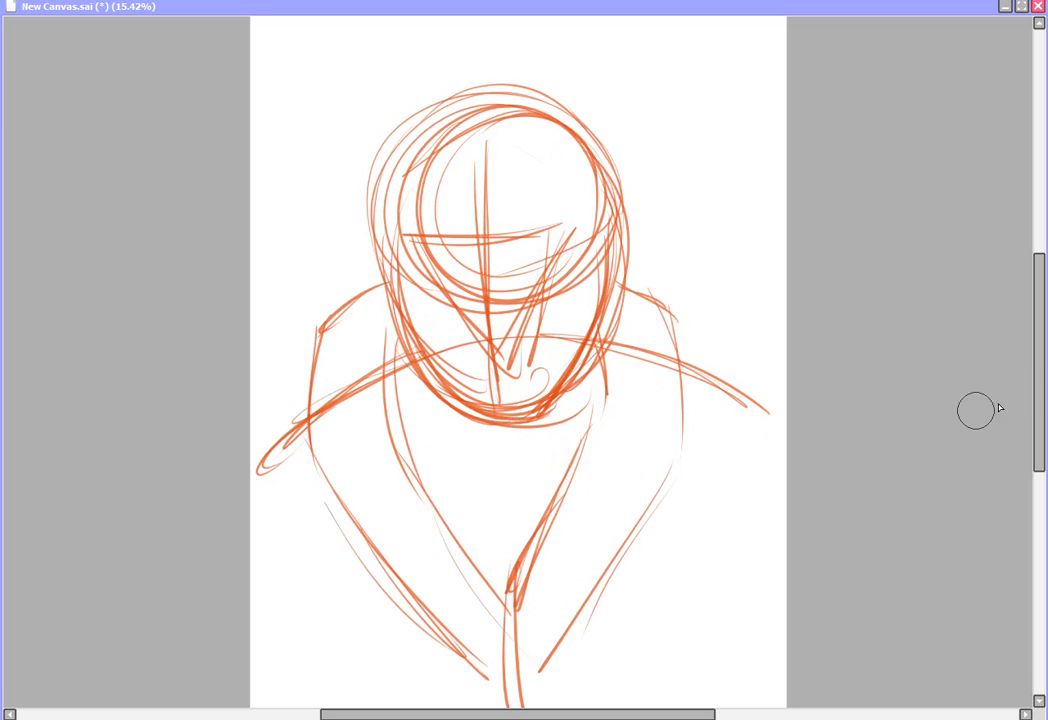
drag(654, 517, 620, 561)
mouse_move(620, 543)
mouse_down()
mouse_move(602, 706)
mouse_move(603, 671)
mouse_up()
drag(622, 558, 704, 403)
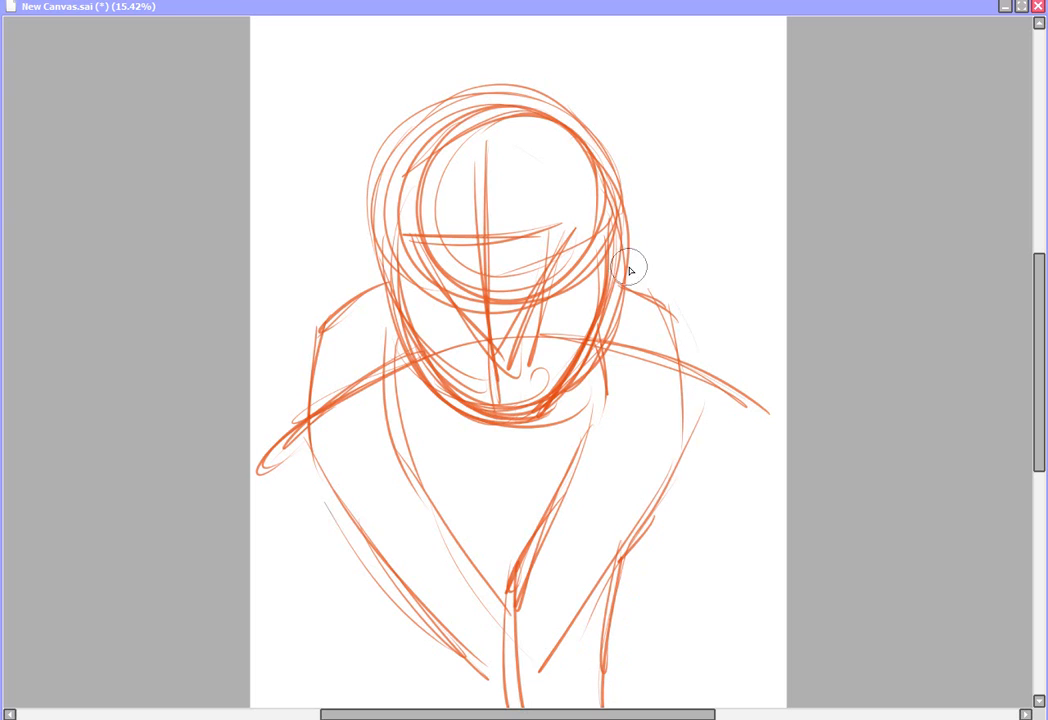
Step: Widen the collar and shoulder on the right, and sketch the arm outlines and the left shoulder slope
drag(627, 267, 668, 283)
mouse_move(636, 266)
mouse_down()
mouse_move(683, 307)
mouse_move(681, 435)
mouse_up()
drag(605, 345, 774, 386)
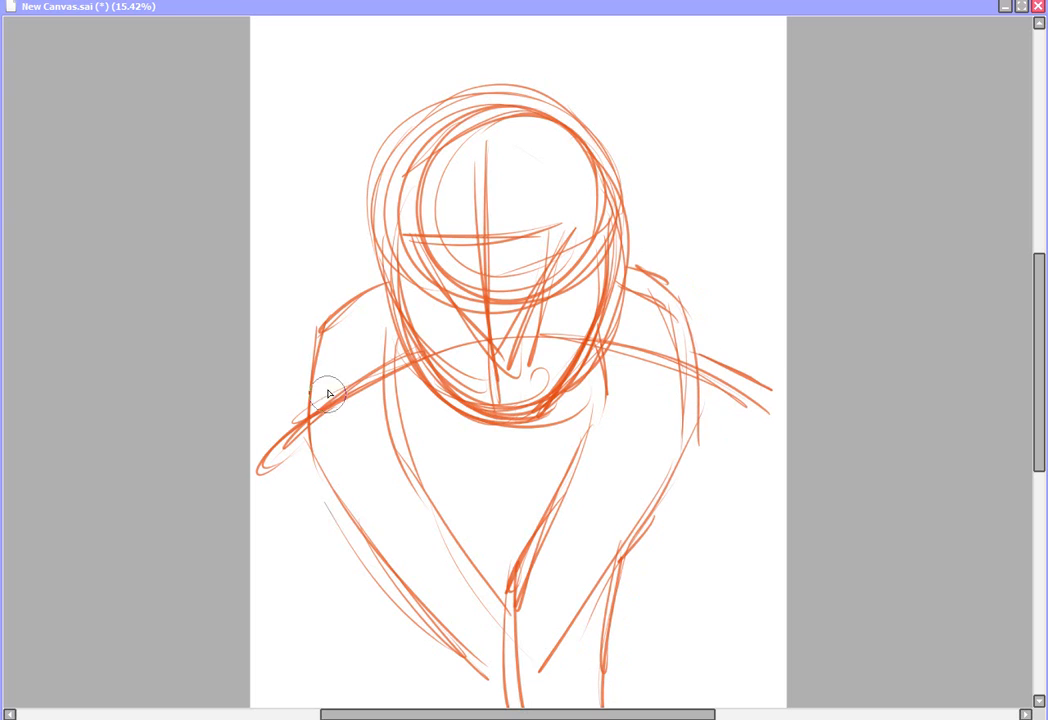
mouse_move(305, 388)
mouse_down()
mouse_move(251, 437)
mouse_move(247, 428)
mouse_move(257, 430)
mouse_move(250, 700)
mouse_up()
drag(760, 400, 768, 677)
drag(320, 328, 252, 420)
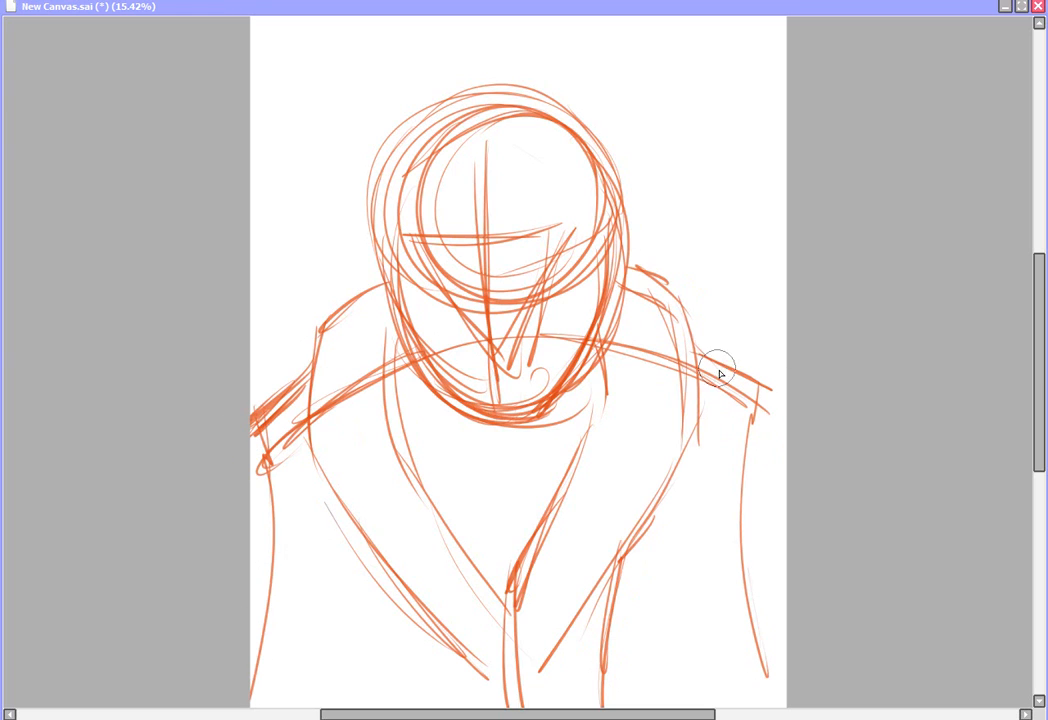
Step: Scale the whole orange sketch down with a free transform and centre it horizontally in the lower part of the canvas
scroll(518, 361, up, 3)
scroll(518, 361, down, 7)
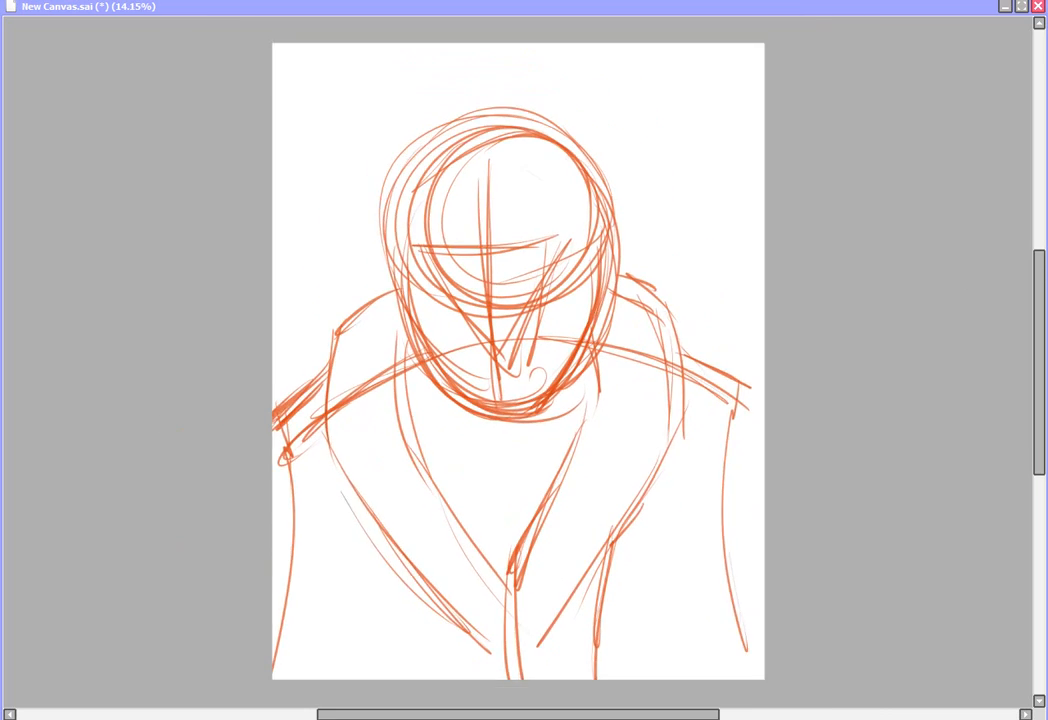
scroll(518, 361, up, 2)
key(ctrl+t)
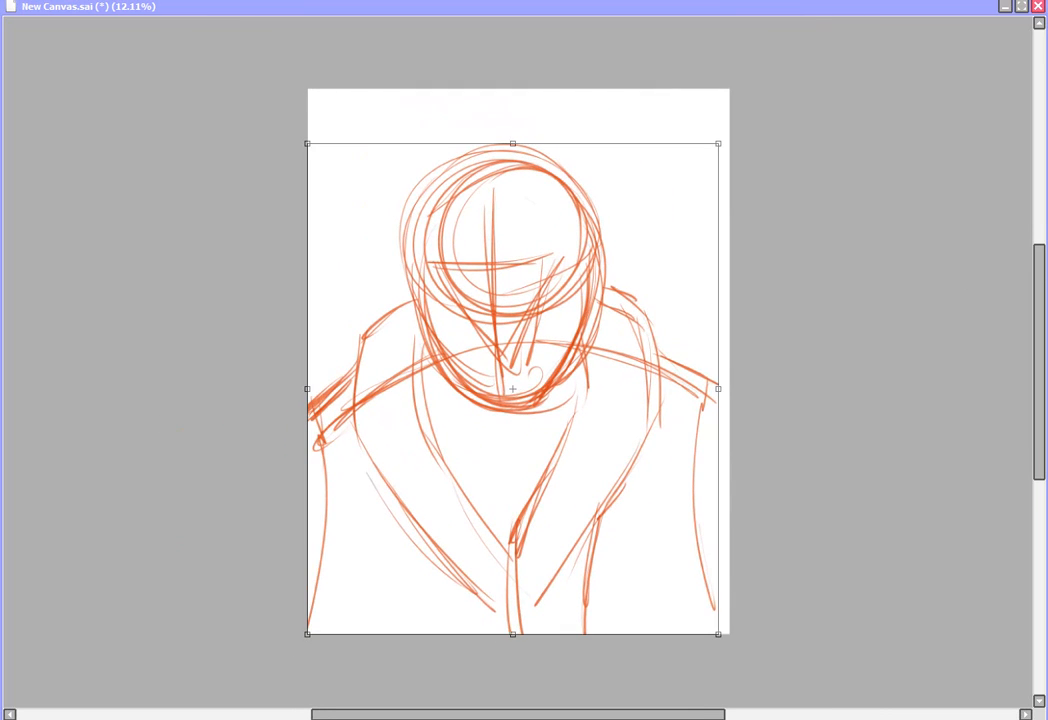
mouse_move(307, 143)
mouse_down()
mouse_move(356, 186)
mouse_move(373, 219)
mouse_up()
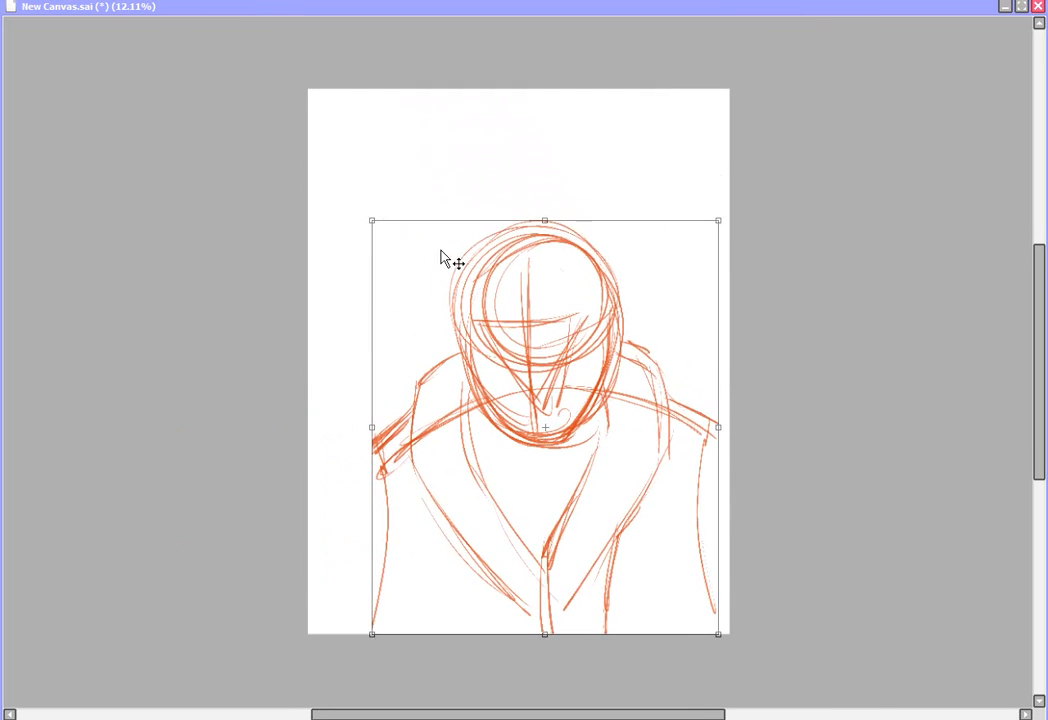
mouse_move(516, 394)
mouse_down()
mouse_move(480, 364)
mouse_move(487, 375)
mouse_up()
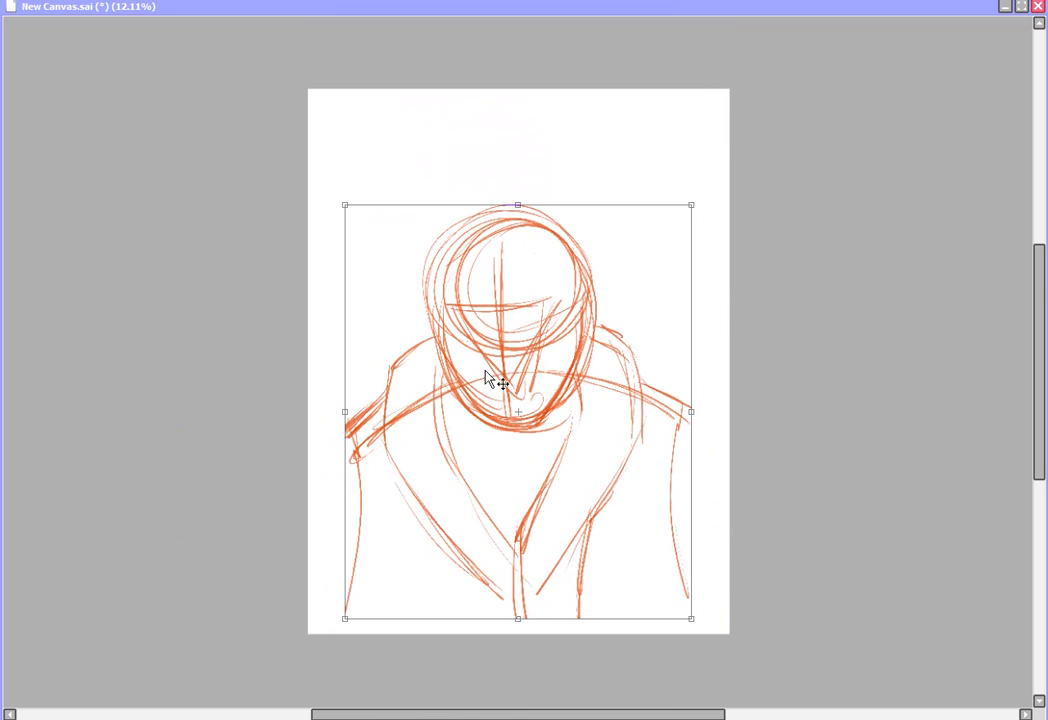
key(Return)
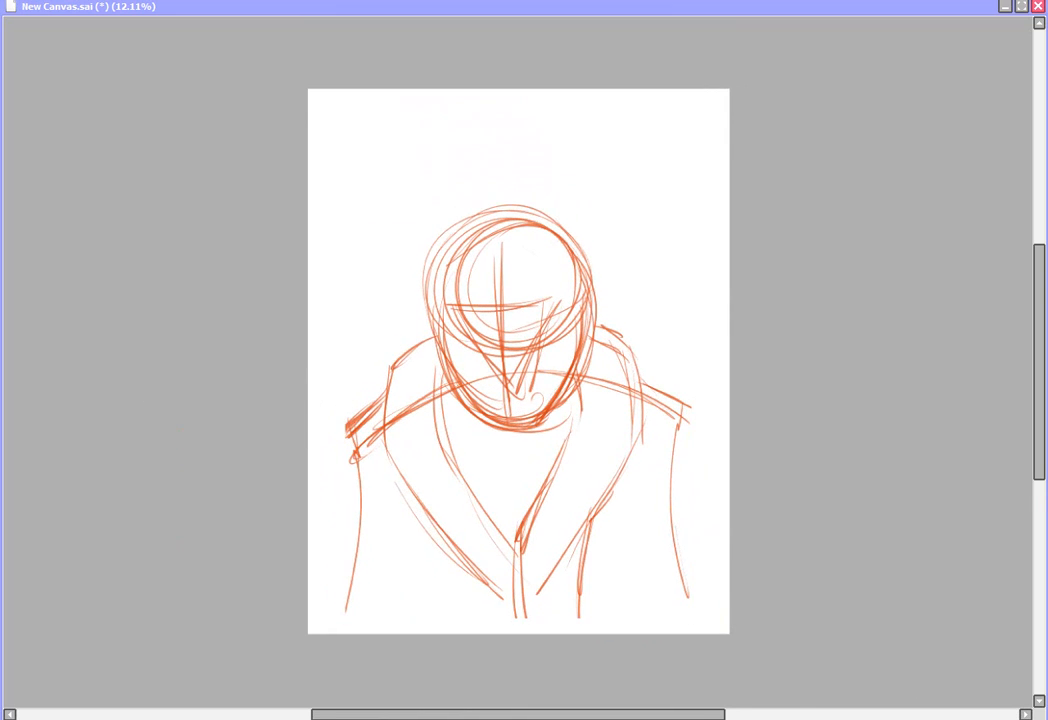
Step: Sketch the folded brim of a hat around the forehead, with its upper edge, lower edge and angled sides
scroll(518, 362, up, 3)
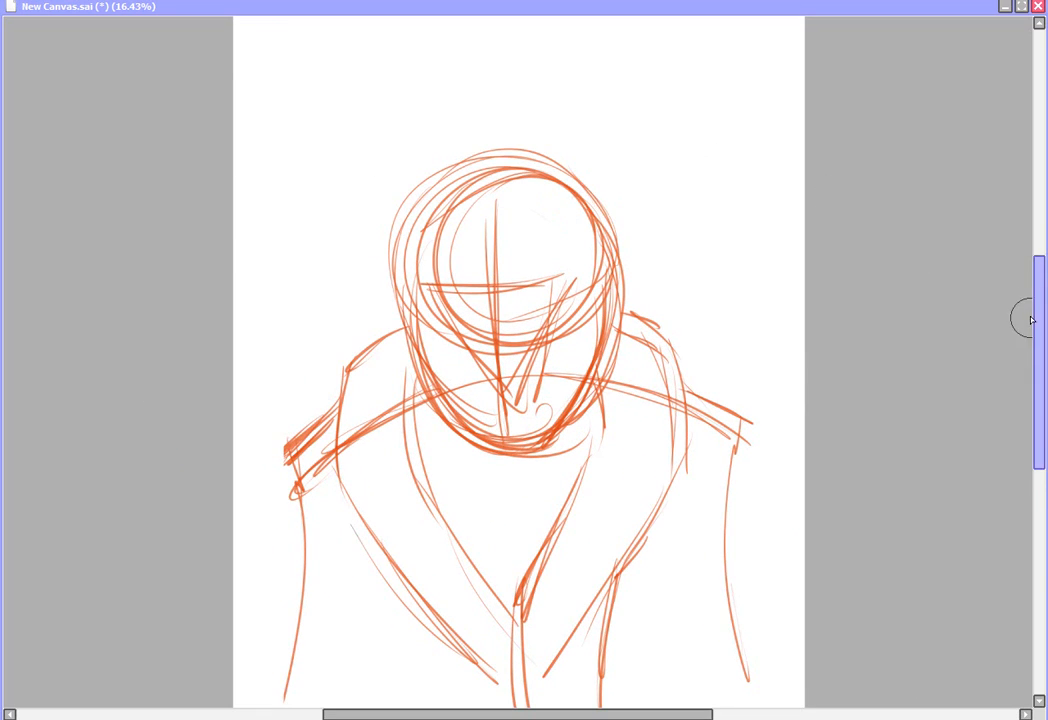
scroll(1037, 316, up, 3)
mouse_move(404, 247)
mouse_down()
mouse_move(384, 264)
mouse_move(449, 168)
mouse_move(529, 154)
mouse_move(620, 193)
mouse_up()
drag(517, 149, 617, 264)
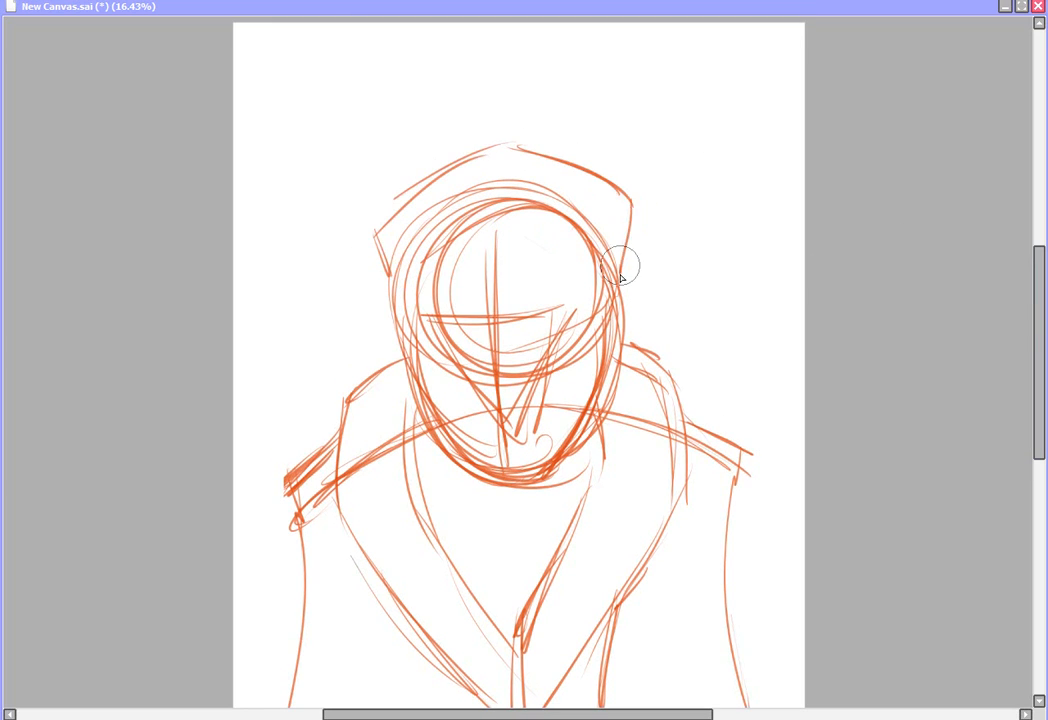
drag(512, 222, 394, 274)
drag(365, 223, 401, 289)
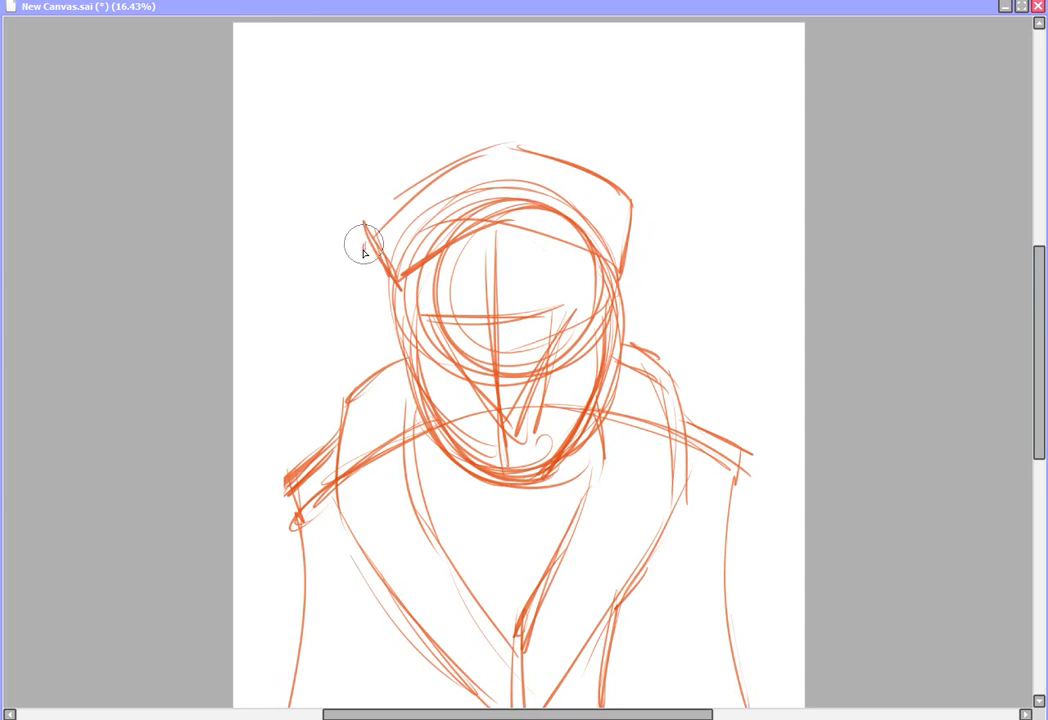
mouse_move(363, 247)
mouse_down()
mouse_move(487, 150)
mouse_move(384, 299)
mouse_move(471, 152)
mouse_up()
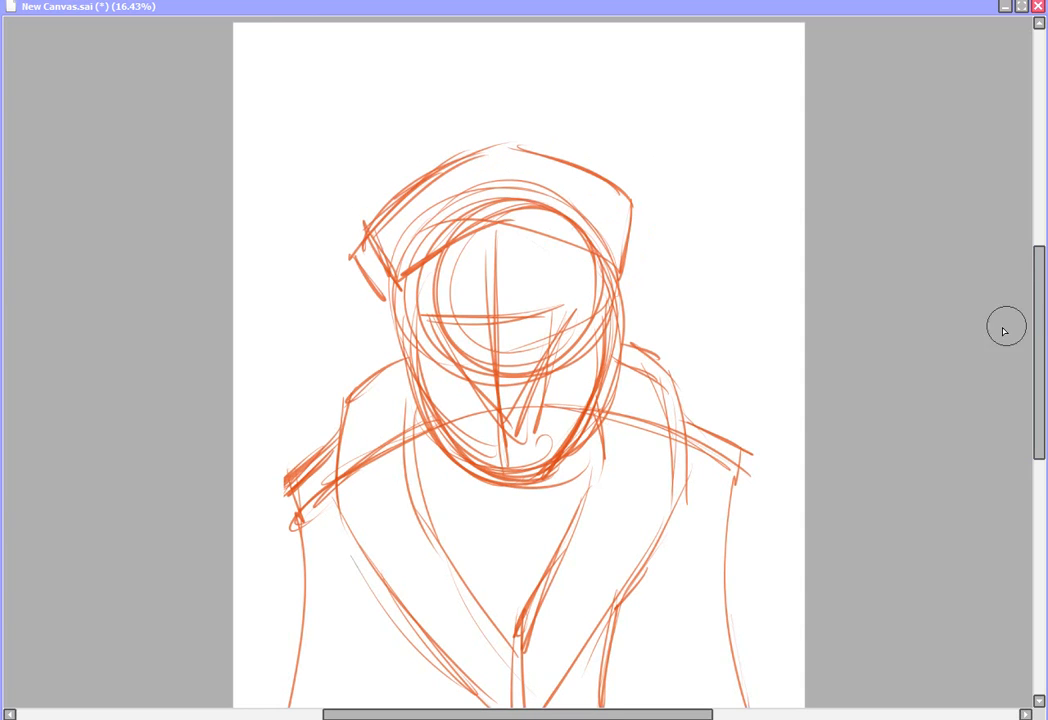
Step: Sketch the tall crown of the hat above the brim, with its tip flopping over to the left
drag(1041, 320, 1040, 297)
drag(493, 212, 421, 118)
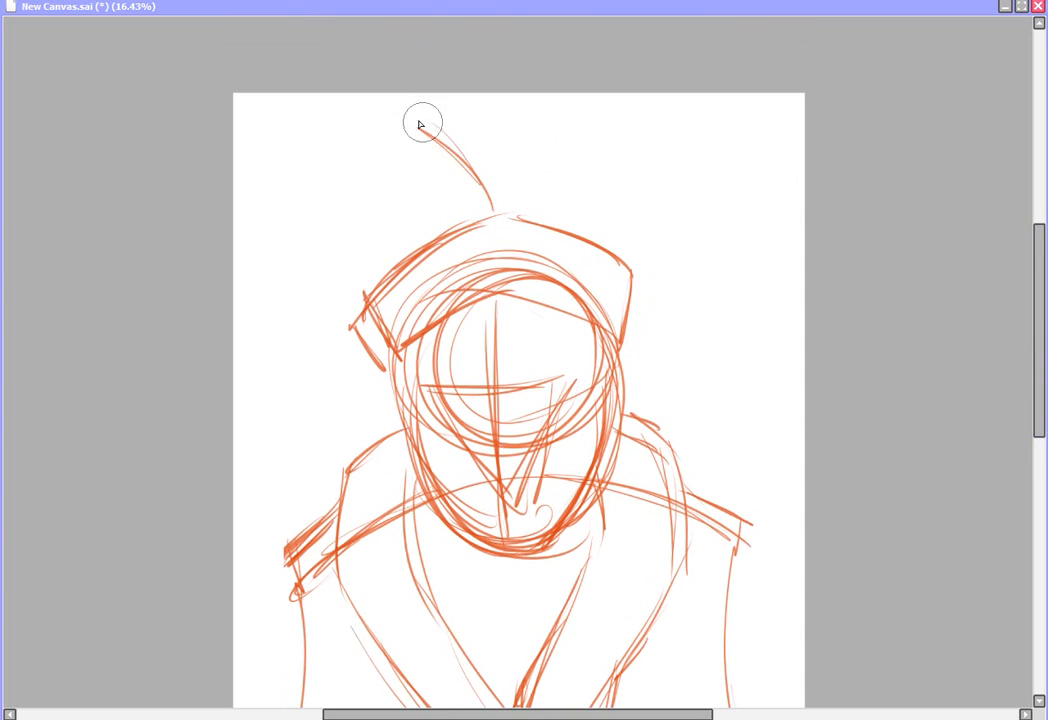
mouse_move(502, 118)
mouse_down()
mouse_move(617, 230)
mouse_move(408, 122)
mouse_move(336, 150)
mouse_up()
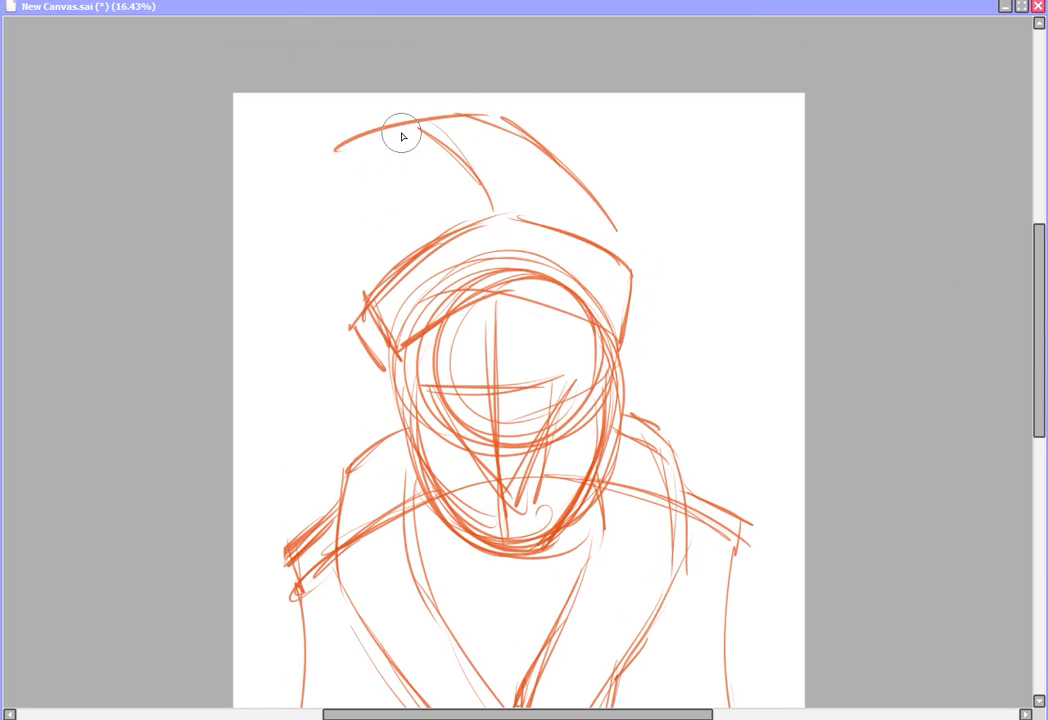
drag(402, 130, 371, 168)
mouse_move(377, 142)
mouse_down()
mouse_move(364, 290)
mouse_move(376, 142)
mouse_up()
mouse_move(413, 119)
mouse_down()
mouse_move(493, 107)
mouse_move(617, 232)
mouse_move(334, 147)
mouse_move(290, 211)
mouse_move(283, 243)
mouse_move(326, 249)
mouse_move(288, 218)
mouse_move(351, 129)
mouse_move(540, 117)
mouse_move(615, 233)
mouse_up()
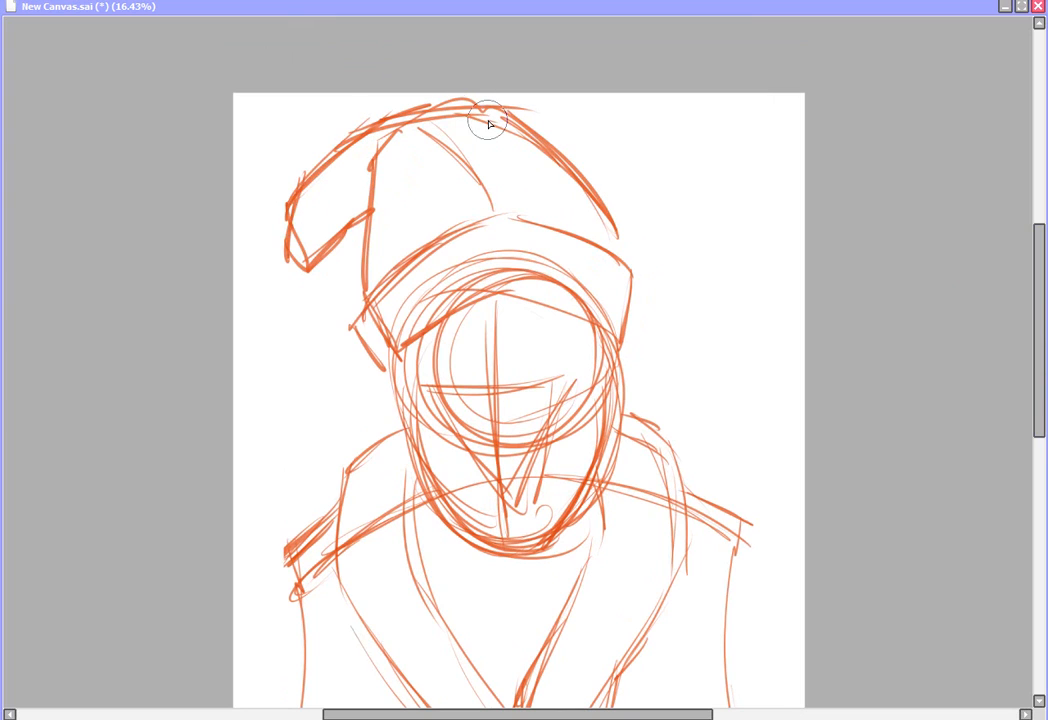
Step: Strengthen the hat's top and left contours and refine both ends of the brim
drag(490, 118, 385, 134)
drag(377, 134, 366, 312)
mouse_move(372, 212)
mouse_down()
mouse_move(366, 316)
mouse_move(384, 378)
mouse_up()
drag(353, 344, 382, 368)
mouse_move(602, 291)
mouse_down()
mouse_move(627, 278)
mouse_move(617, 271)
mouse_up()
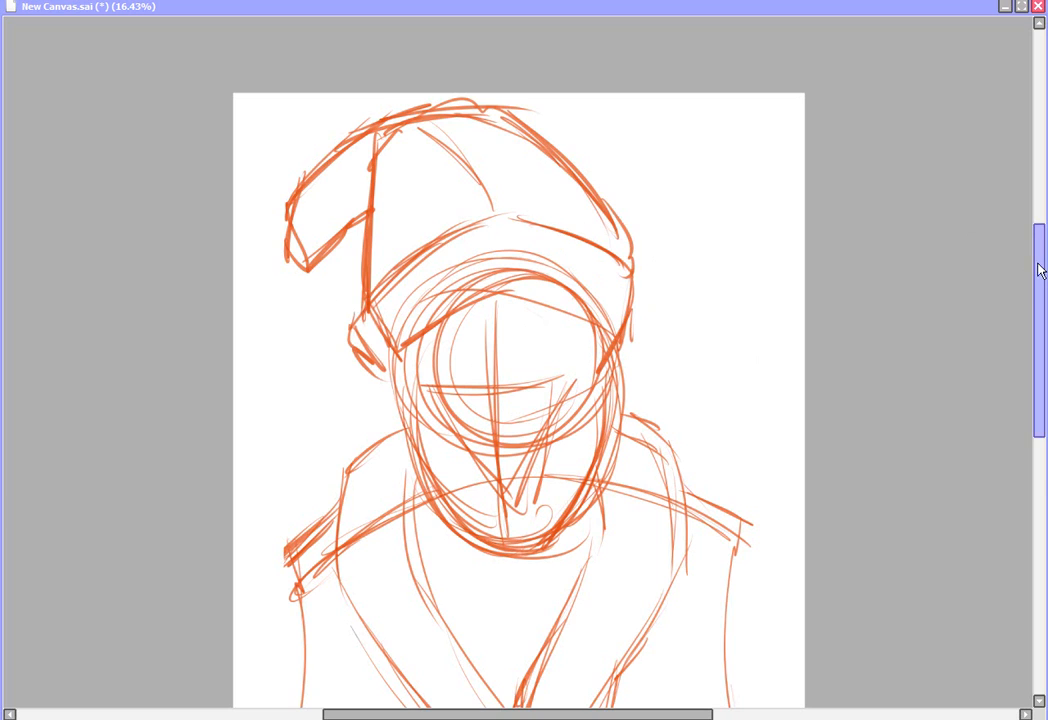
Step: Fade the orange sketch and draw narrowed eyes, thick eyebrows and a round nose in blue over the face
scroll(456, 318, down, 3)
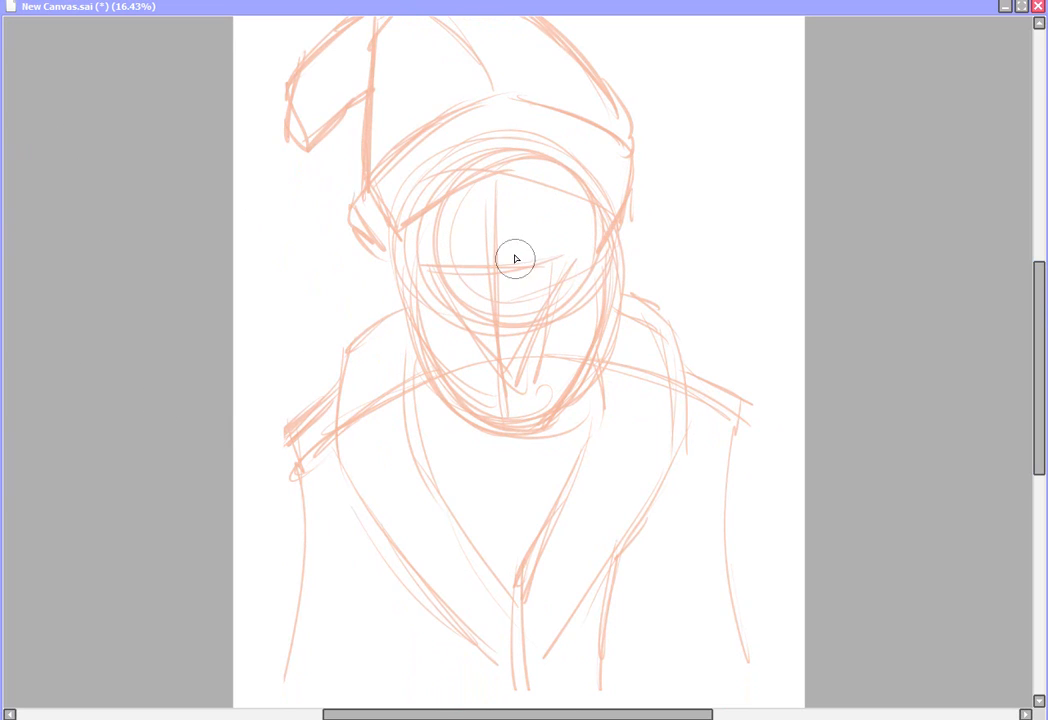
mouse_move(530, 258)
mouse_down()
mouse_move(527, 274)
mouse_move(552, 256)
mouse_move(568, 263)
mouse_move(437, 273)
mouse_move(475, 270)
mouse_move(519, 229)
mouse_move(583, 240)
mouse_move(519, 236)
mouse_move(563, 241)
mouse_up()
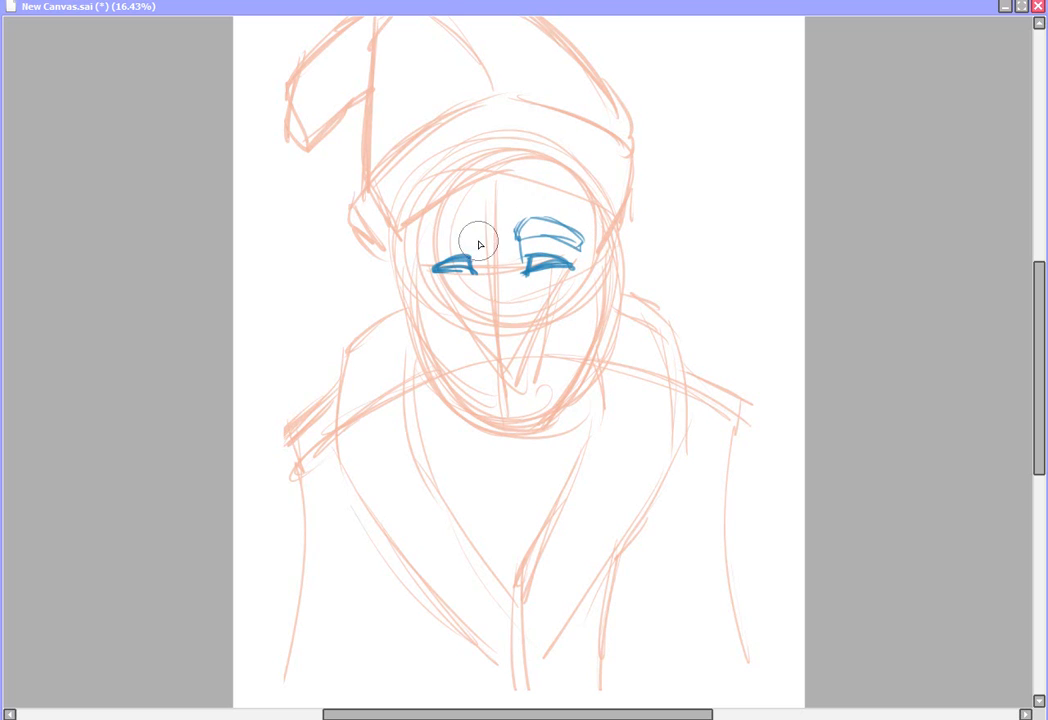
mouse_move(476, 265)
mouse_down()
mouse_move(472, 237)
mouse_move(420, 243)
mouse_up()
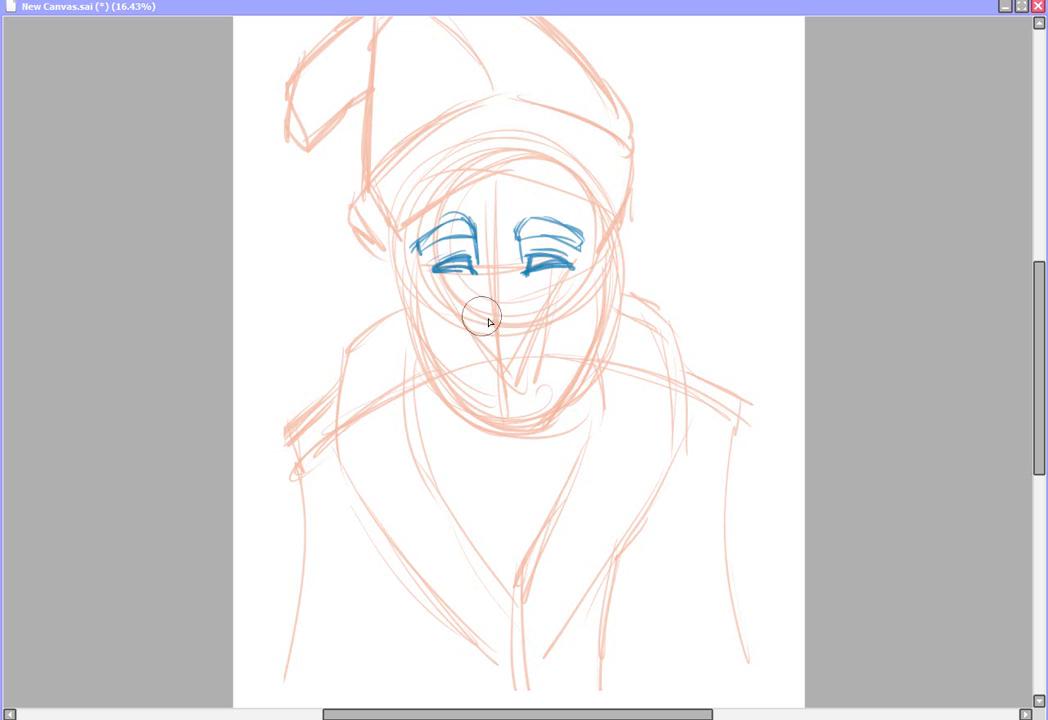
mouse_move(487, 305)
mouse_down()
mouse_move(505, 306)
mouse_move(498, 322)
mouse_move(475, 318)
mouse_move(533, 305)
mouse_move(530, 327)
mouse_up()
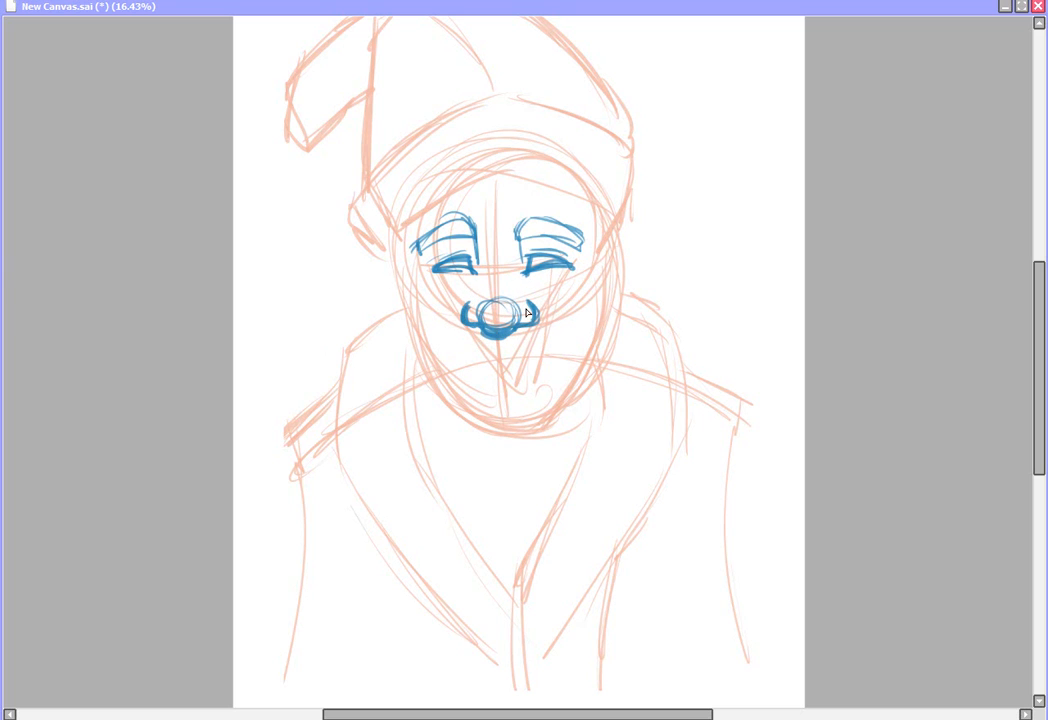
Step: Shift the nose slightly to the right and draw a wide smiling mouth beneath it in blue
mouse_move(488, 288)
mouse_down()
mouse_move(552, 325)
mouse_move(505, 318)
mouse_up()
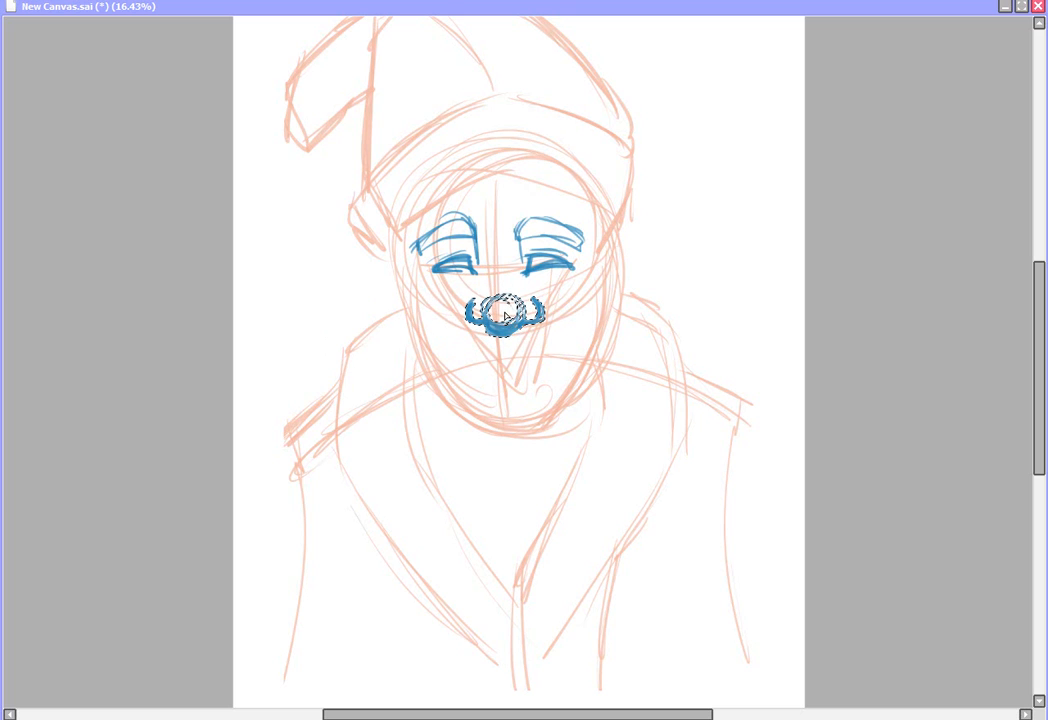
click(5, 0)
click(8, 1)
mouse_move(471, 356)
mouse_down()
mouse_move(532, 357)
mouse_move(563, 340)
mouse_up()
mouse_move(452, 343)
mouse_down()
mouse_move(494, 360)
mouse_move(537, 351)
mouse_move(495, 359)
mouse_up()
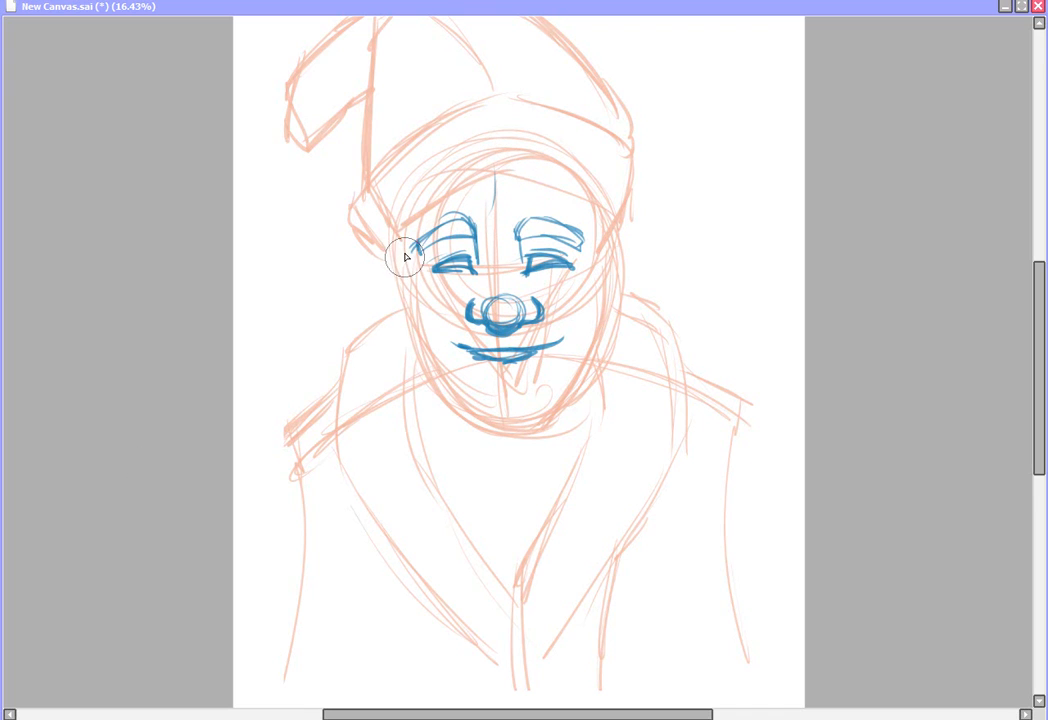
Step: Draw the side of the face, curved cheek creases below both eyes and a short curve under the mouth in blue
drag(400, 229, 405, 272)
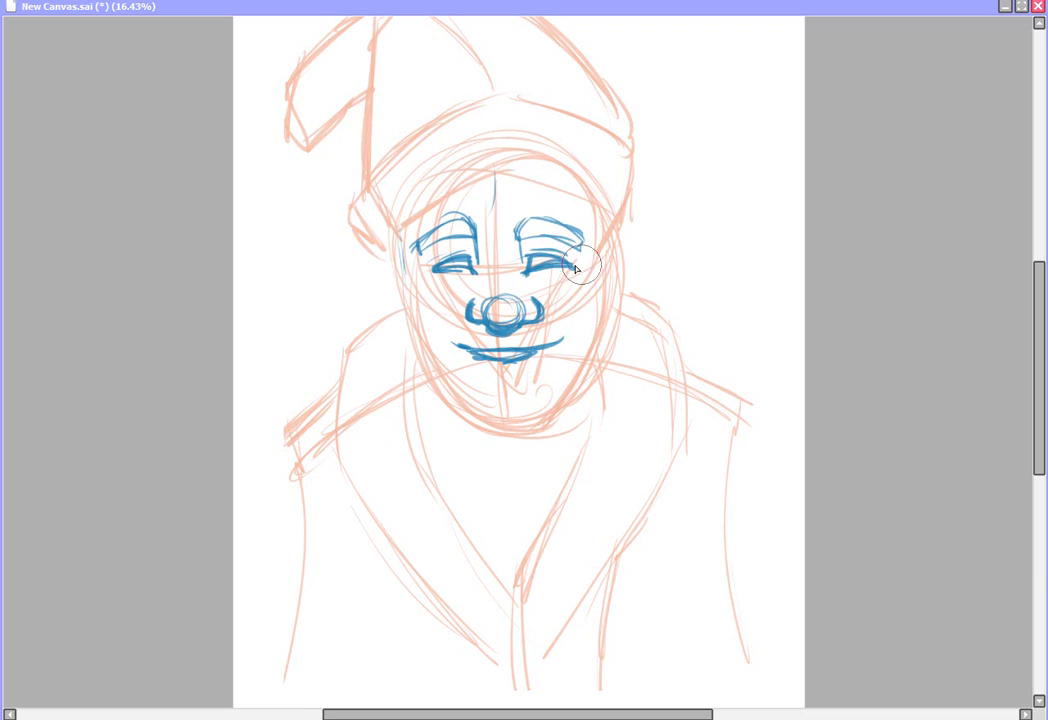
drag(570, 265, 605, 294)
drag(436, 271, 409, 293)
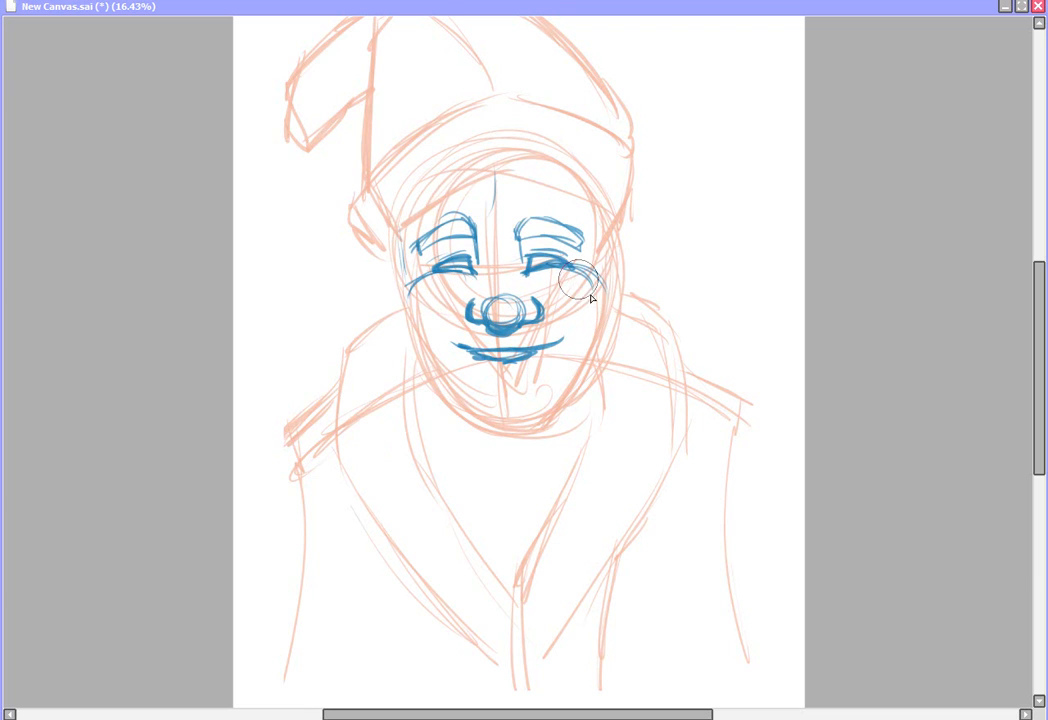
drag(481, 370, 530, 371)
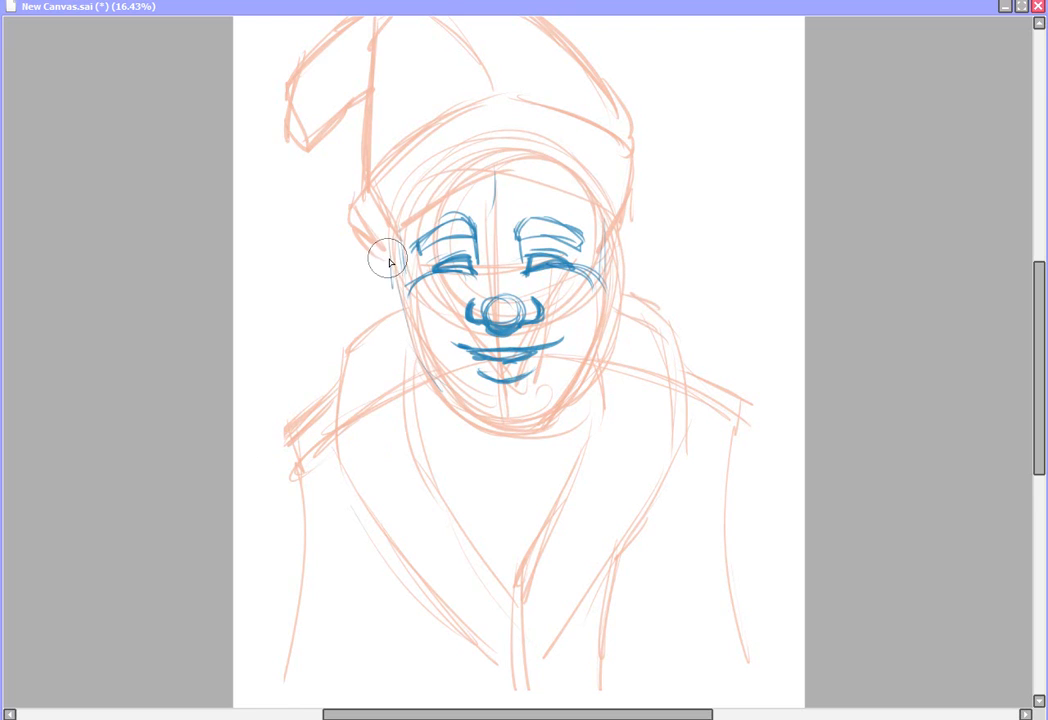
Step: Draw both ears and curly locks of hair along the forehead and temples in blue
mouse_move(380, 260)
mouse_down()
mouse_move(393, 288)
mouse_move(374, 281)
mouse_up()
mouse_move(627, 234)
mouse_down()
mouse_move(636, 241)
mouse_move(618, 260)
mouse_up()
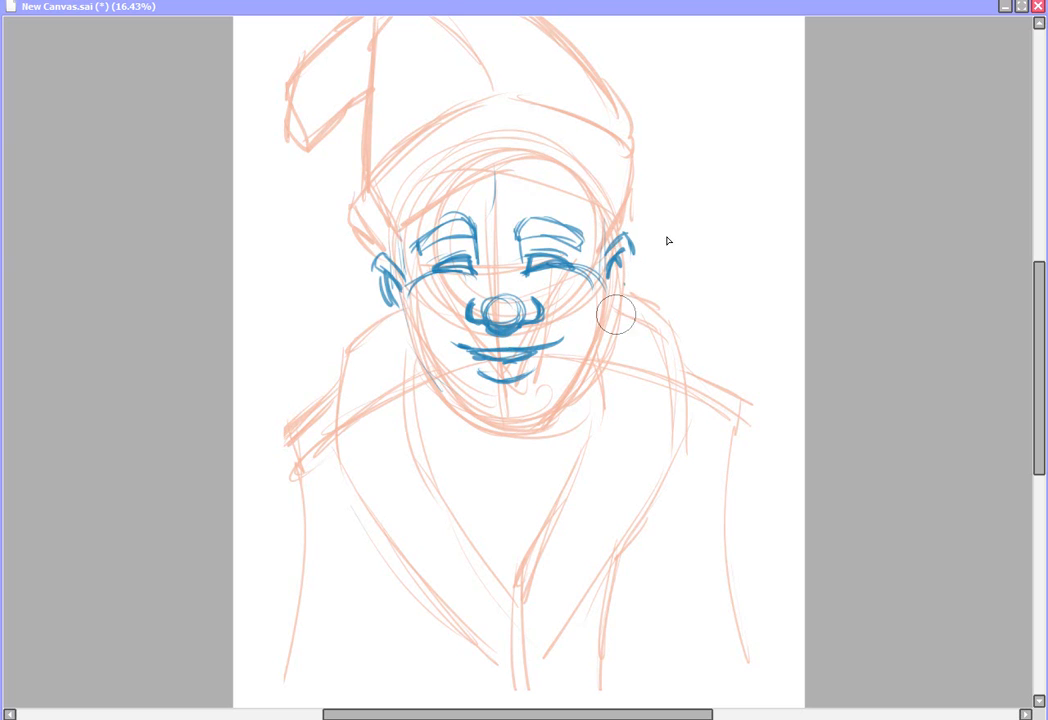
mouse_move(498, 172)
mouse_down()
mouse_move(498, 182)
mouse_move(507, 174)
mouse_move(489, 205)
mouse_move(536, 168)
mouse_move(561, 183)
mouse_up()
mouse_move(567, 205)
mouse_down()
mouse_move(599, 197)
mouse_move(619, 234)
mouse_up()
drag(477, 185, 465, 185)
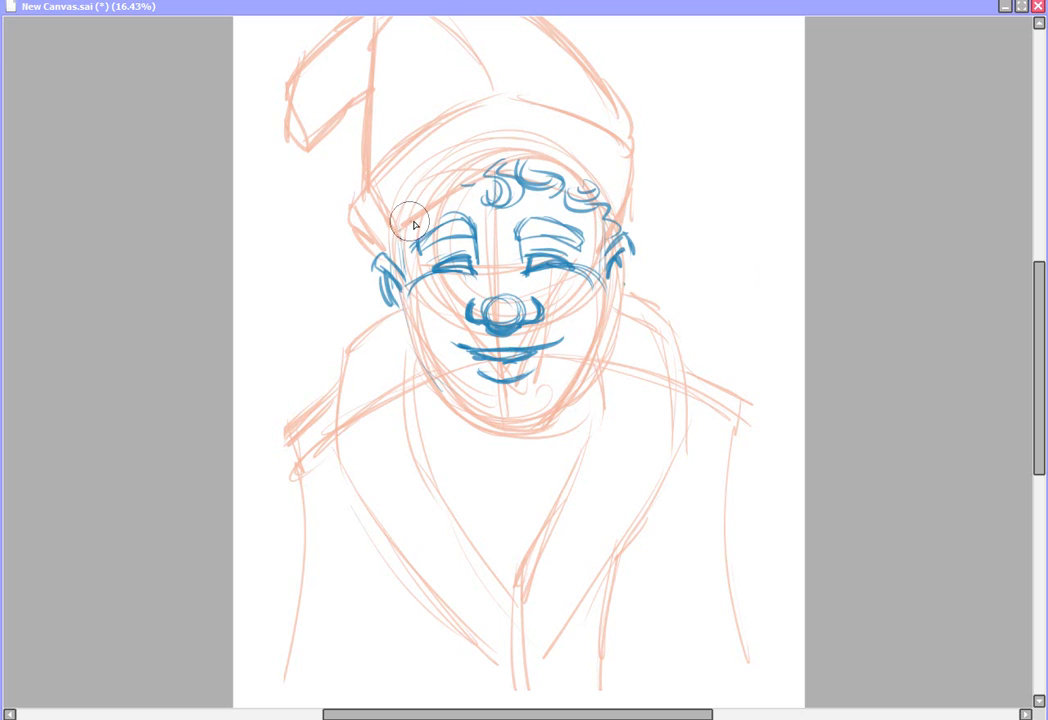
drag(411, 222, 403, 227)
mouse_move(399, 234)
mouse_down()
mouse_move(386, 247)
mouse_move(404, 276)
mouse_up()
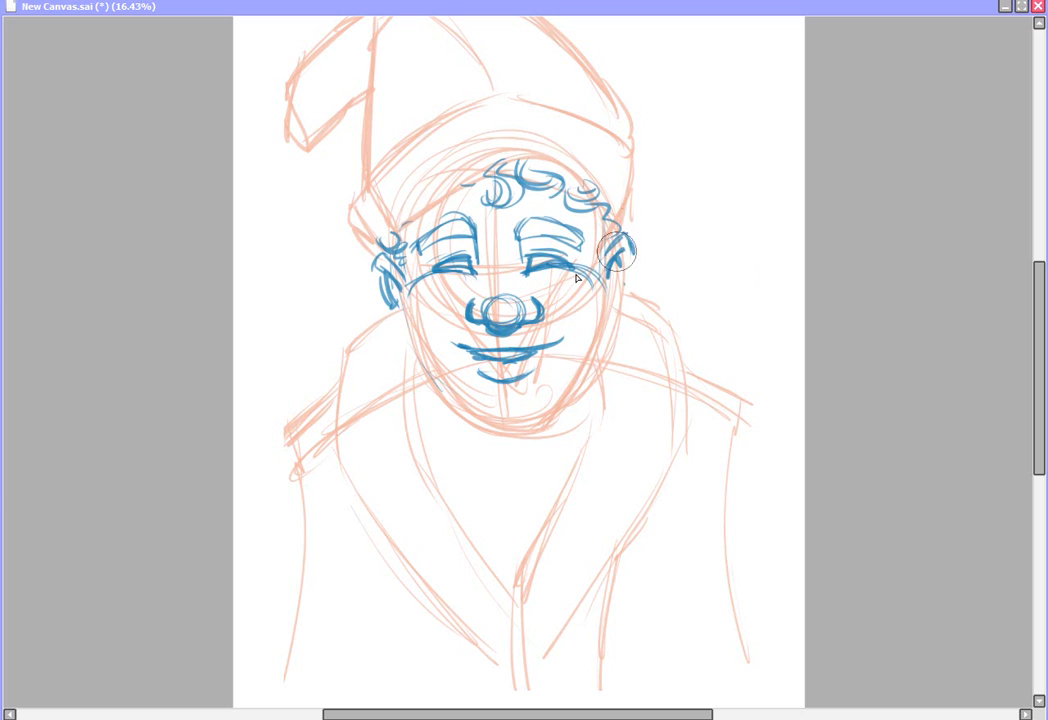
drag(611, 206, 627, 231)
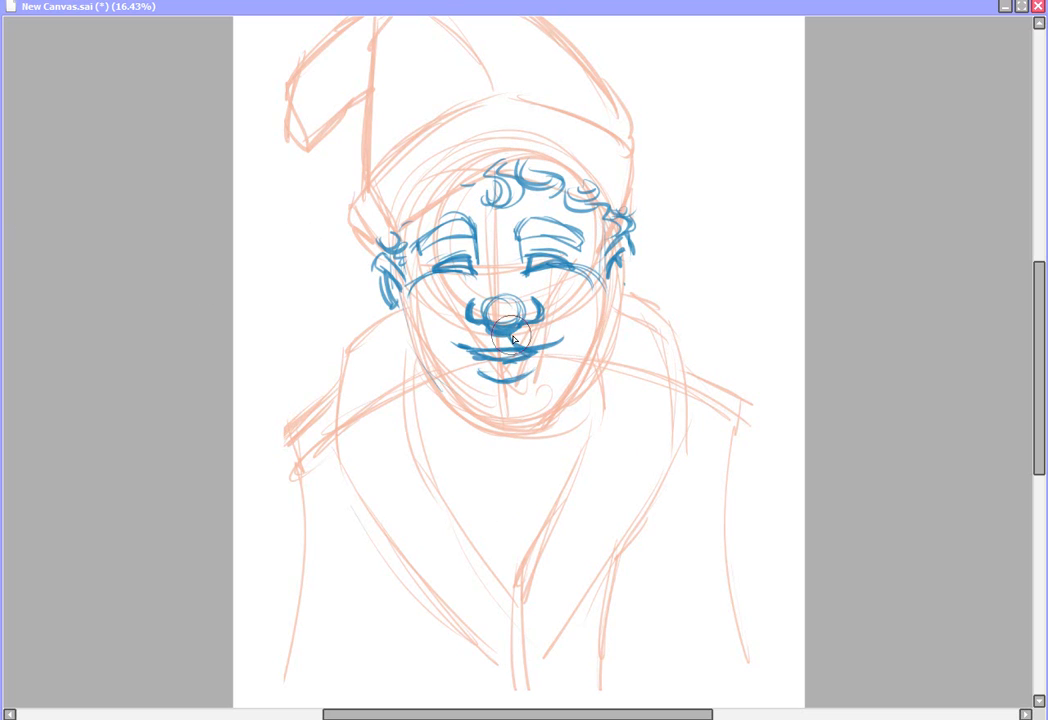
Step: Draw the right half of a thick moustache in red, sweeping out from under the nose
mouse_move(507, 336)
mouse_down()
mouse_move(551, 351)
mouse_move(524, 341)
mouse_move(534, 347)
mouse_move(533, 331)
mouse_move(584, 318)
mouse_up()
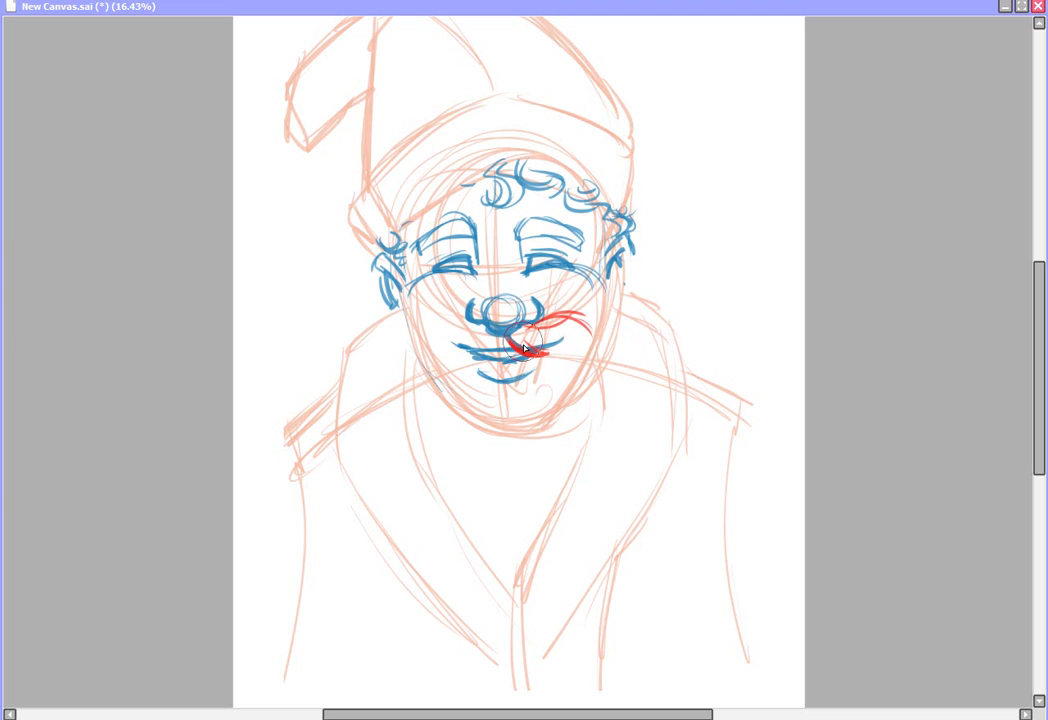
mouse_move(523, 346)
mouse_down()
mouse_move(555, 356)
mouse_move(529, 352)
mouse_move(549, 342)
mouse_move(594, 362)
mouse_up()
drag(545, 321, 593, 356)
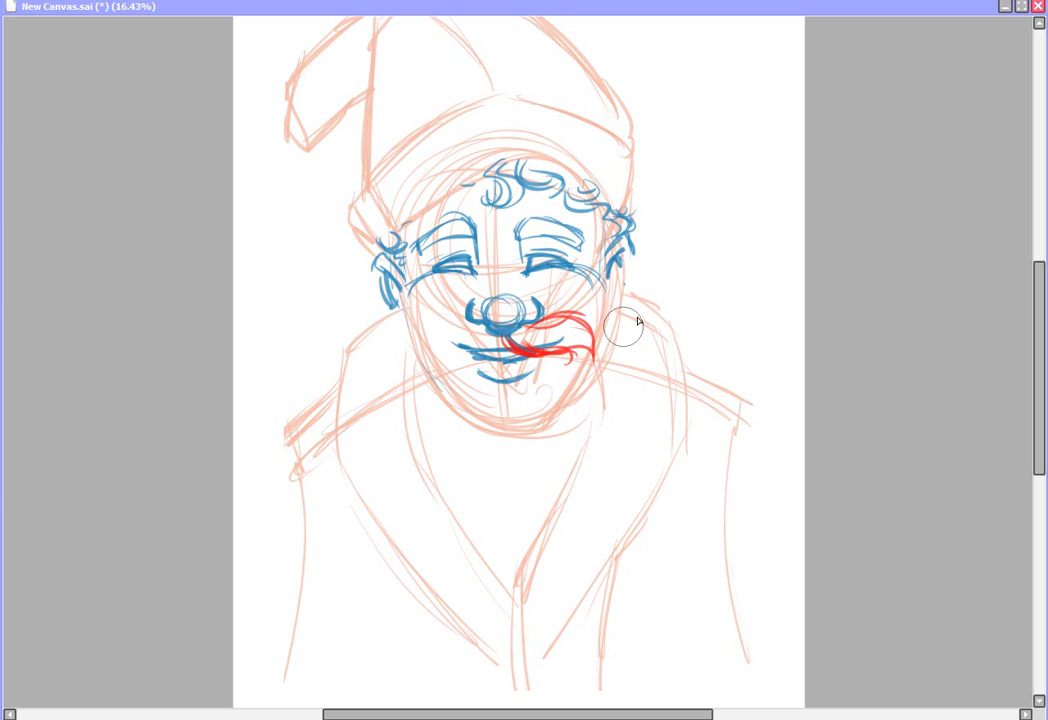
Step: Sketch the right sideburn and loose red contours of a long rounded beard hanging from both ears
mouse_move(606, 279)
mouse_down()
mouse_move(575, 328)
mouse_move(619, 317)
mouse_move(633, 390)
mouse_up()
mouse_move(640, 440)
mouse_down()
mouse_move(603, 504)
mouse_move(567, 540)
mouse_up()
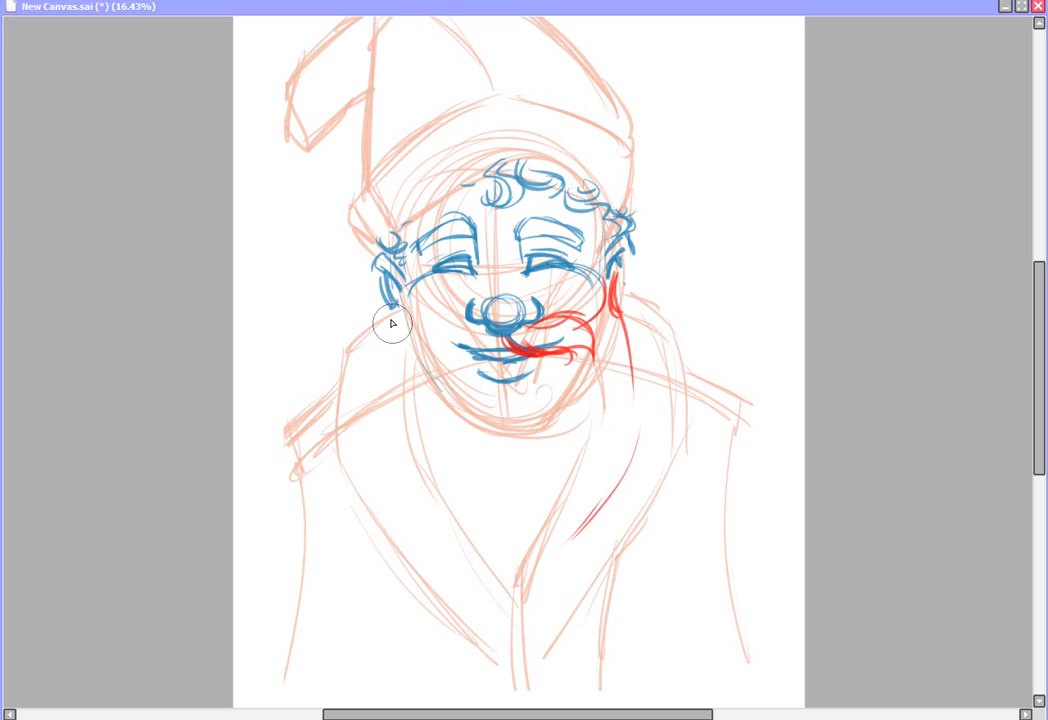
mouse_move(393, 295)
mouse_down()
mouse_move(376, 393)
mouse_move(547, 570)
mouse_up()
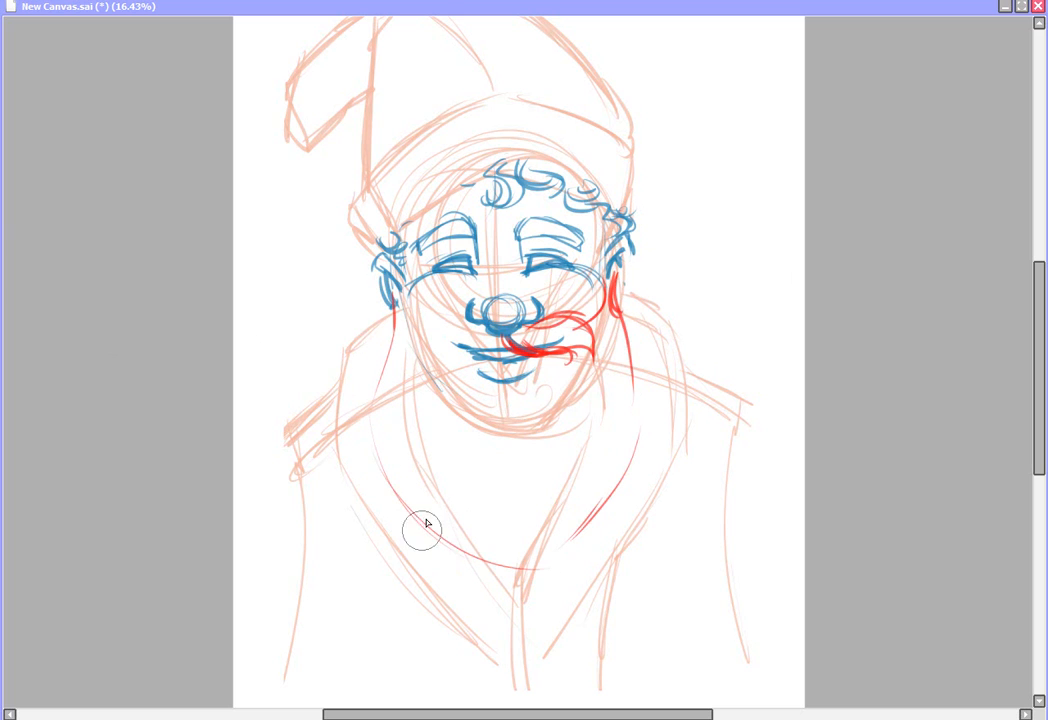
drag(412, 514, 530, 553)
drag(430, 562, 615, 553)
mouse_move(622, 273)
mouse_down()
mouse_move(643, 330)
mouse_move(646, 515)
mouse_up()
drag(674, 495, 632, 546)
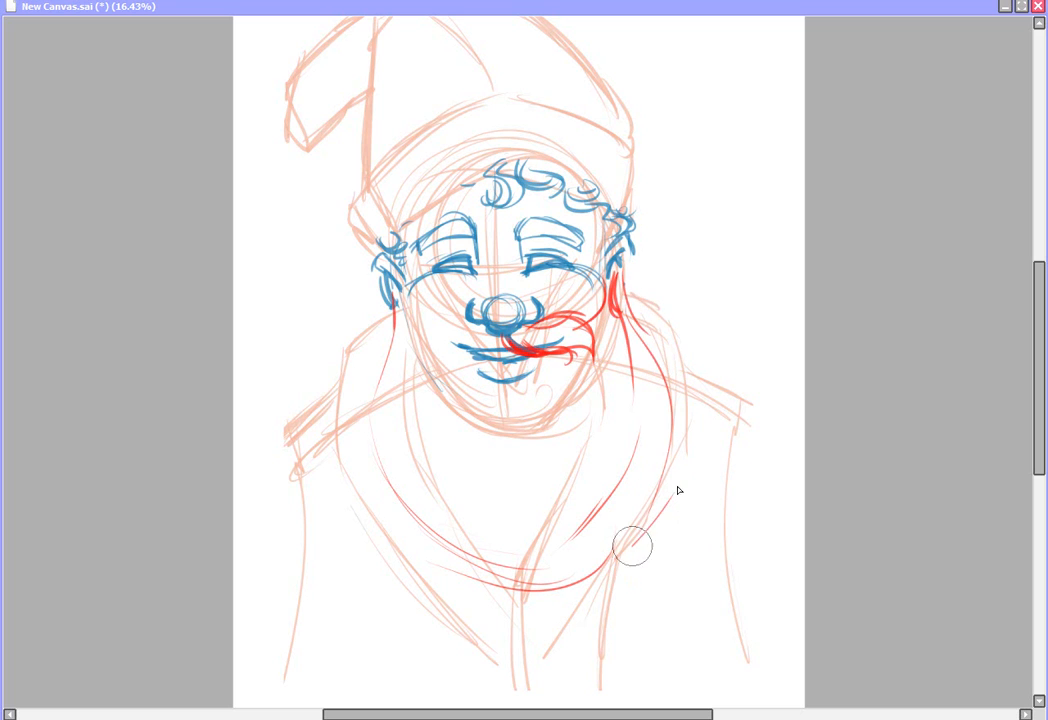
Step: Build up the beard's outline with repeated curves along both sides and the bottom, widening it outward
mouse_move(392, 310)
mouse_down()
mouse_move(380, 444)
mouse_move(363, 423)
mouse_move(414, 517)
mouse_move(363, 466)
mouse_move(564, 599)
mouse_up()
mouse_move(391, 310)
mouse_down()
mouse_move(373, 364)
mouse_move(493, 572)
mouse_up()
mouse_move(362, 468)
mouse_down()
mouse_move(517, 582)
mouse_move(568, 592)
mouse_up()
drag(569, 569, 605, 561)
drag(392, 306, 351, 456)
drag(338, 462, 463, 571)
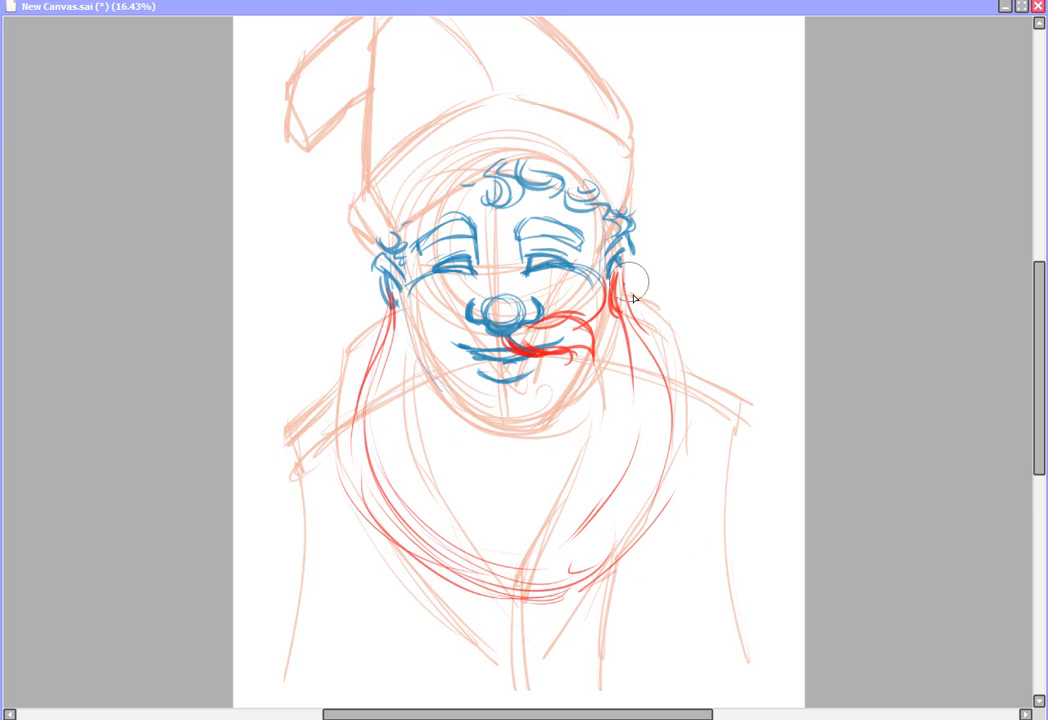
mouse_move(628, 288)
mouse_down()
mouse_move(694, 434)
mouse_move(611, 566)
mouse_up()
mouse_move(391, 312)
mouse_down()
mouse_move(359, 362)
mouse_move(440, 572)
mouse_up()
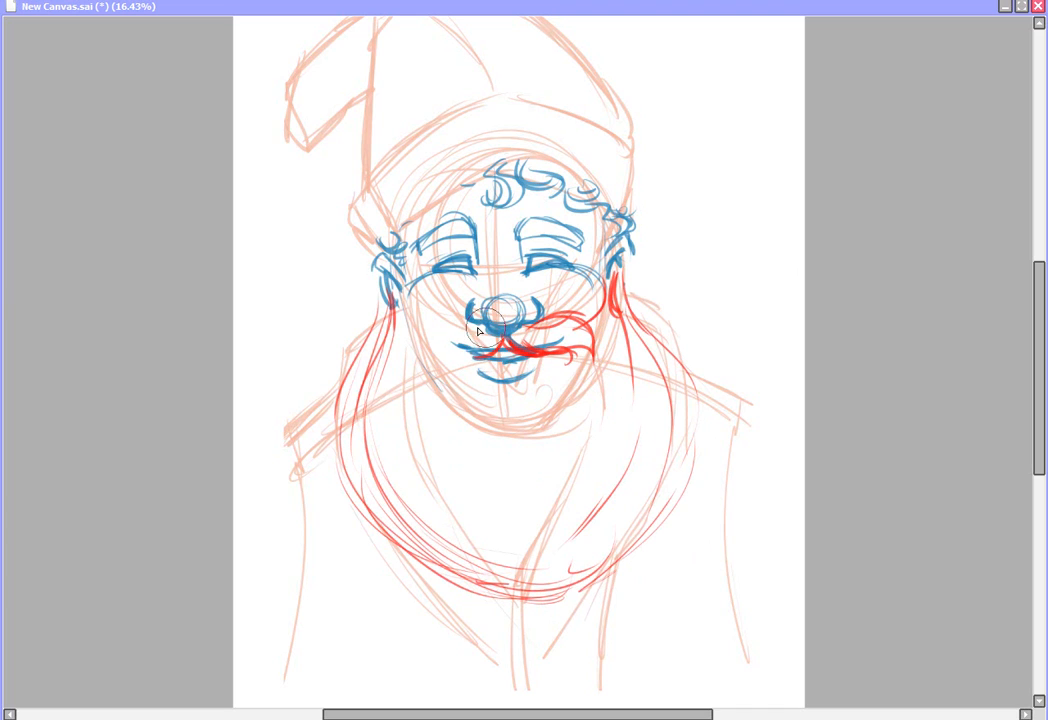
Step: Draw the left half of the moustache in red and extend the right half's outer end to match
mouse_move(489, 327)
mouse_down()
mouse_move(418, 340)
mouse_move(453, 324)
mouse_move(420, 360)
mouse_up()
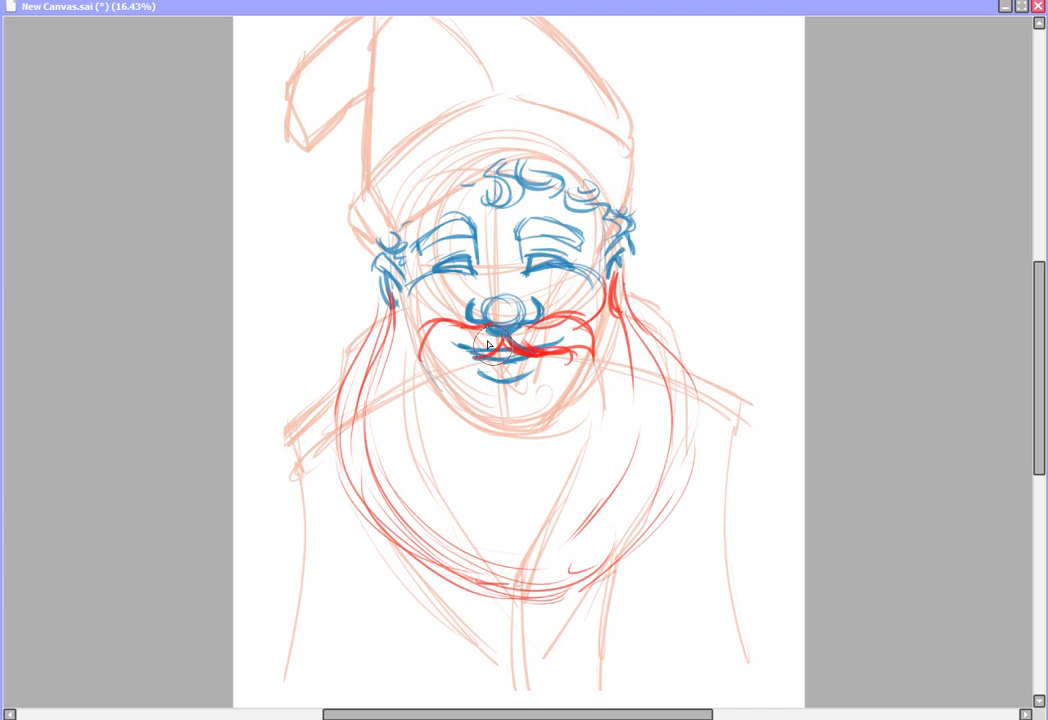
mouse_move(487, 348)
mouse_down()
mouse_move(422, 365)
mouse_move(441, 322)
mouse_up()
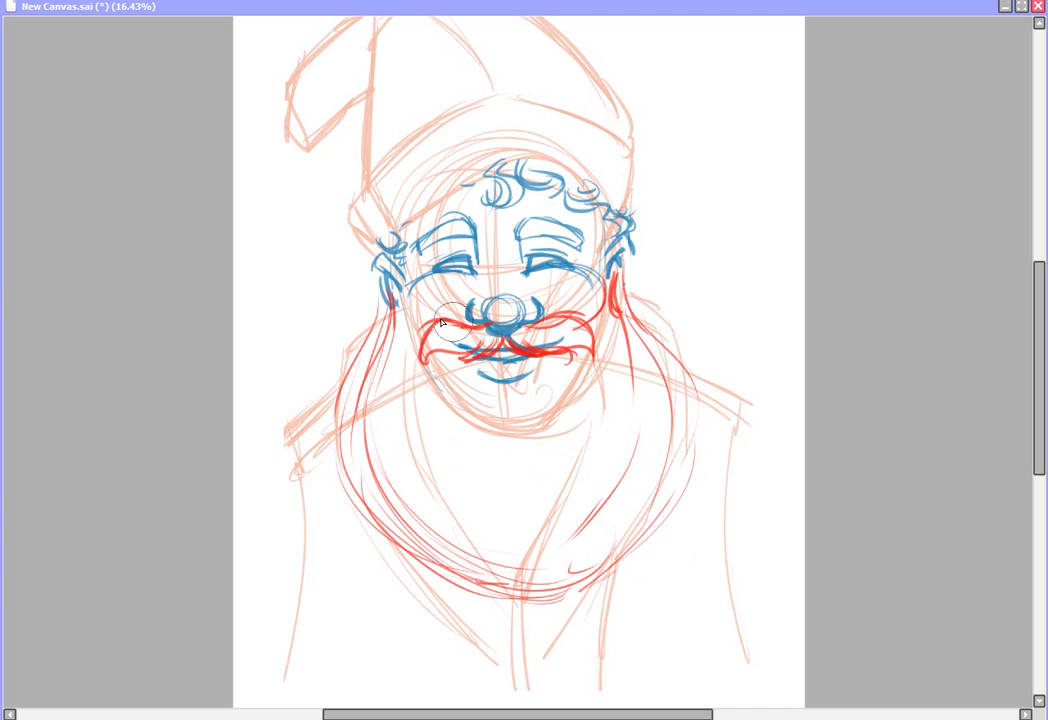
drag(574, 319, 600, 358)
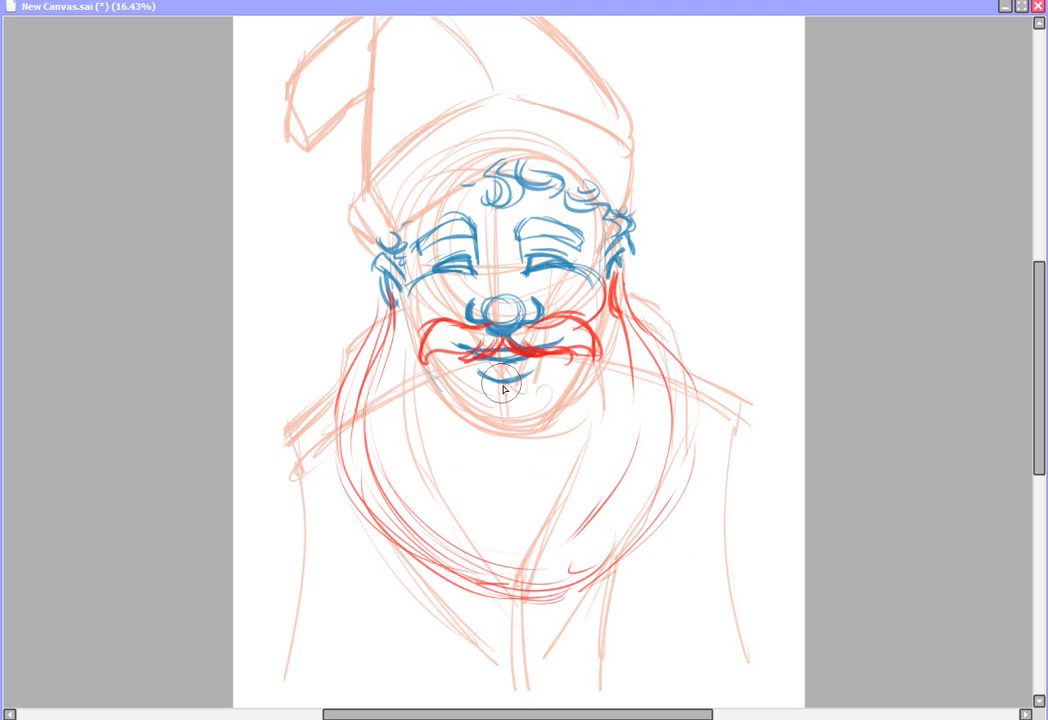
Step: Outline the upper edge of the beard beneath the lower lip with short curved red strokes
mouse_move(506, 385)
mouse_down()
mouse_move(462, 380)
mouse_move(468, 365)
mouse_move(503, 387)
mouse_move(493, 395)
mouse_move(514, 384)
mouse_move(536, 393)
mouse_move(554, 339)
mouse_move(521, 387)
mouse_up()
mouse_move(457, 377)
mouse_down()
mouse_move(472, 390)
mouse_move(500, 389)
mouse_up()
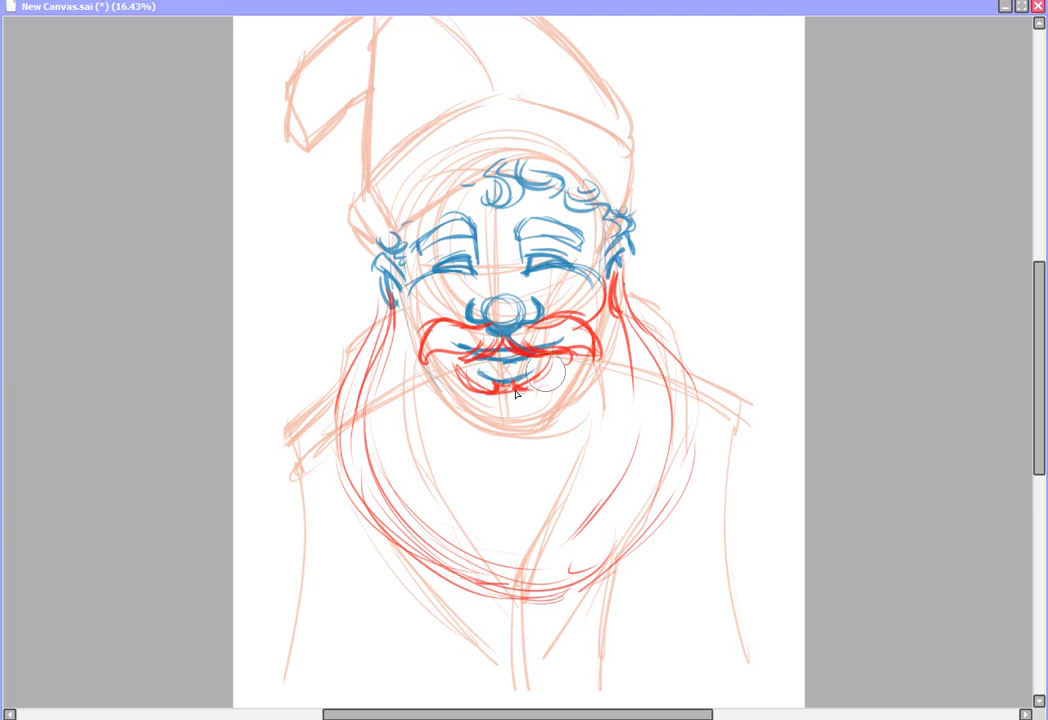
mouse_move(553, 362)
mouse_down()
mouse_move(515, 387)
mouse_move(482, 388)
mouse_move(505, 389)
mouse_up()
Step: Draw the left sideburn and bold wavy locks down the left side of the beard
mouse_move(400, 298)
mouse_down()
mouse_move(388, 341)
mouse_move(399, 346)
mouse_up()
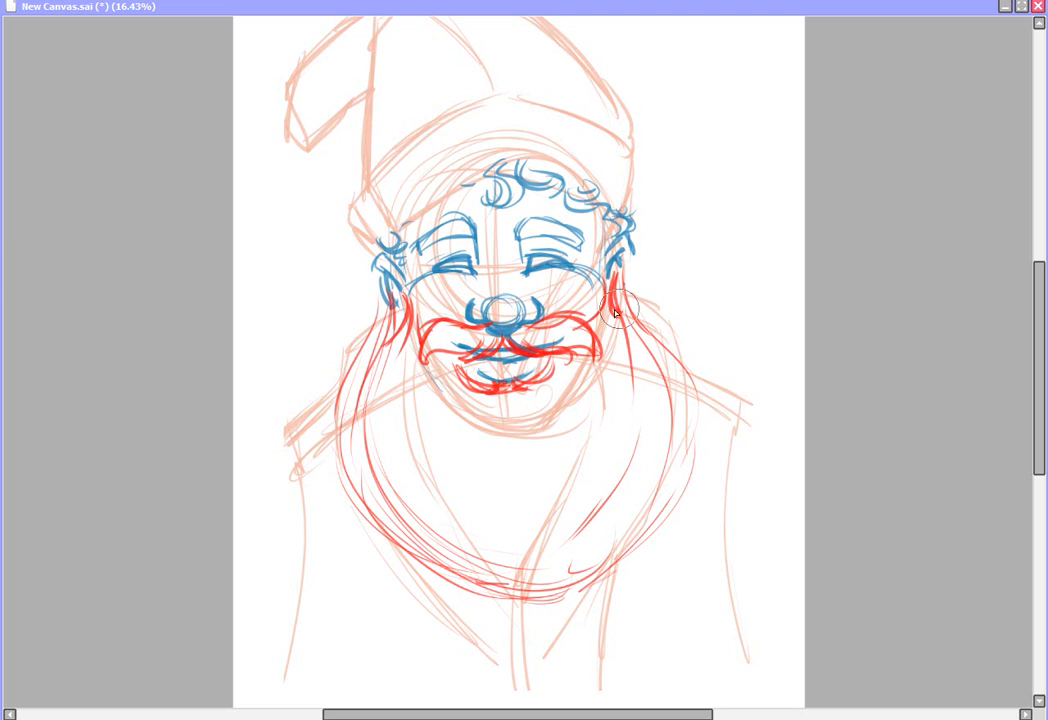
mouse_move(407, 300)
mouse_down()
mouse_move(346, 353)
mouse_move(388, 341)
mouse_move(360, 435)
mouse_up()
mouse_move(366, 376)
mouse_down()
mouse_move(363, 480)
mouse_move(393, 496)
mouse_up()
mouse_move(360, 420)
mouse_down()
mouse_move(362, 490)
mouse_move(406, 519)
mouse_move(402, 543)
mouse_move(429, 579)
mouse_up()
mouse_move(415, 522)
mouse_down()
mouse_move(435, 550)
mouse_move(436, 580)
mouse_up()
Step: Draw bold wavy locks down the right side of the beard, from the ear to its lower curve
mouse_move(613, 275)
mouse_down()
mouse_move(670, 327)
mouse_move(630, 282)
mouse_move(641, 312)
mouse_move(625, 329)
mouse_move(684, 387)
mouse_up()
mouse_move(638, 350)
mouse_down()
mouse_move(665, 388)
mouse_move(661, 369)
mouse_move(672, 413)
mouse_move(660, 397)
mouse_move(690, 471)
mouse_up()
mouse_move(676, 420)
mouse_down()
mouse_move(699, 465)
mouse_move(690, 445)
mouse_up()
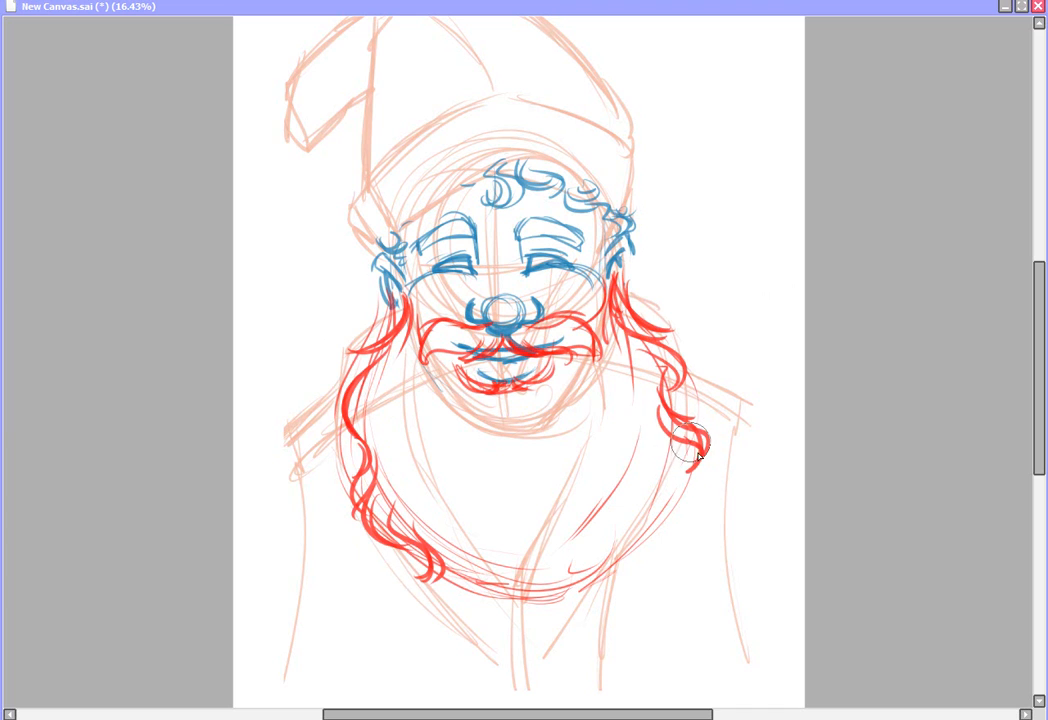
mouse_move(662, 400)
mouse_down()
mouse_move(685, 450)
mouse_move(671, 458)
mouse_move(668, 519)
mouse_up()
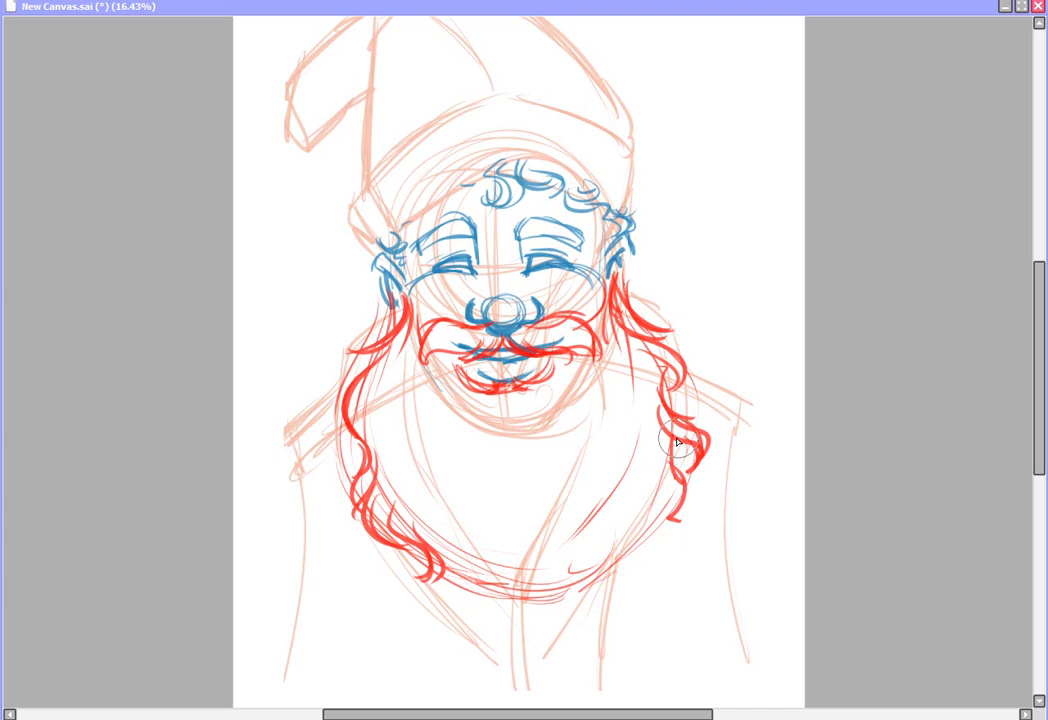
drag(668, 442, 690, 474)
mouse_move(686, 472)
mouse_down()
mouse_move(685, 517)
mouse_move(655, 551)
mouse_up()
mouse_move(649, 455)
mouse_down()
mouse_move(656, 503)
mouse_move(634, 555)
mouse_up()
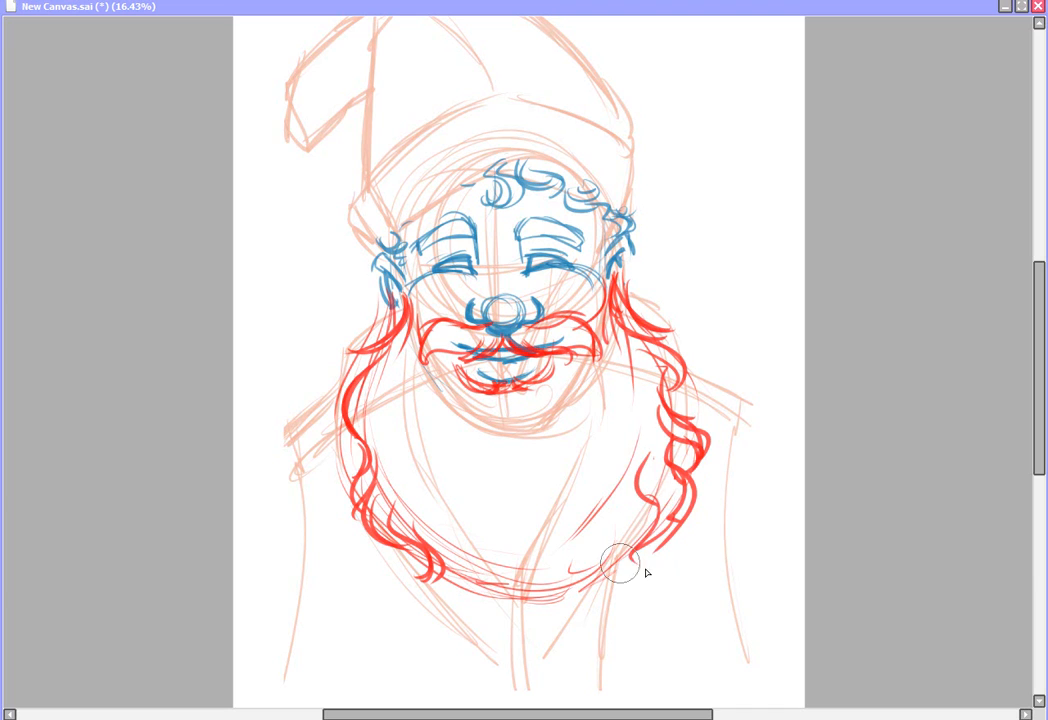
Step: Add wavy strands along the beard's lower left edge and hanging strands below the moustache and lower lip
drag(428, 546, 496, 604)
drag(466, 556, 508, 600)
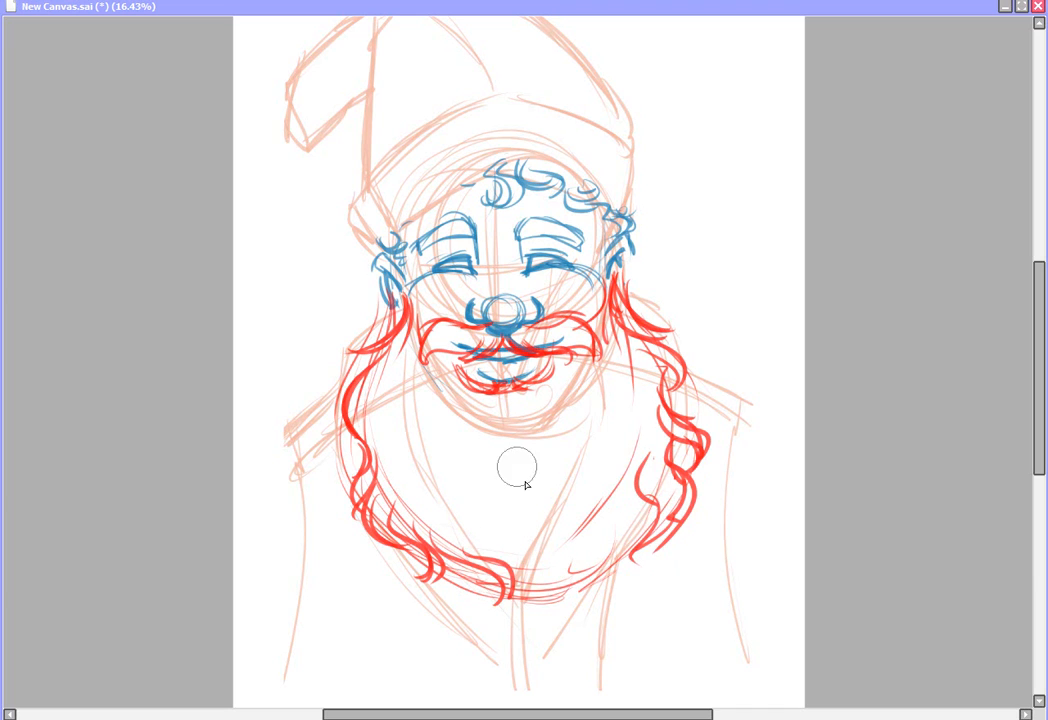
mouse_move(503, 391)
mouse_down()
mouse_move(498, 428)
mouse_move(499, 402)
mouse_move(528, 422)
mouse_move(510, 395)
mouse_move(572, 465)
mouse_up()
drag(445, 358, 432, 411)
drag(448, 366, 450, 418)
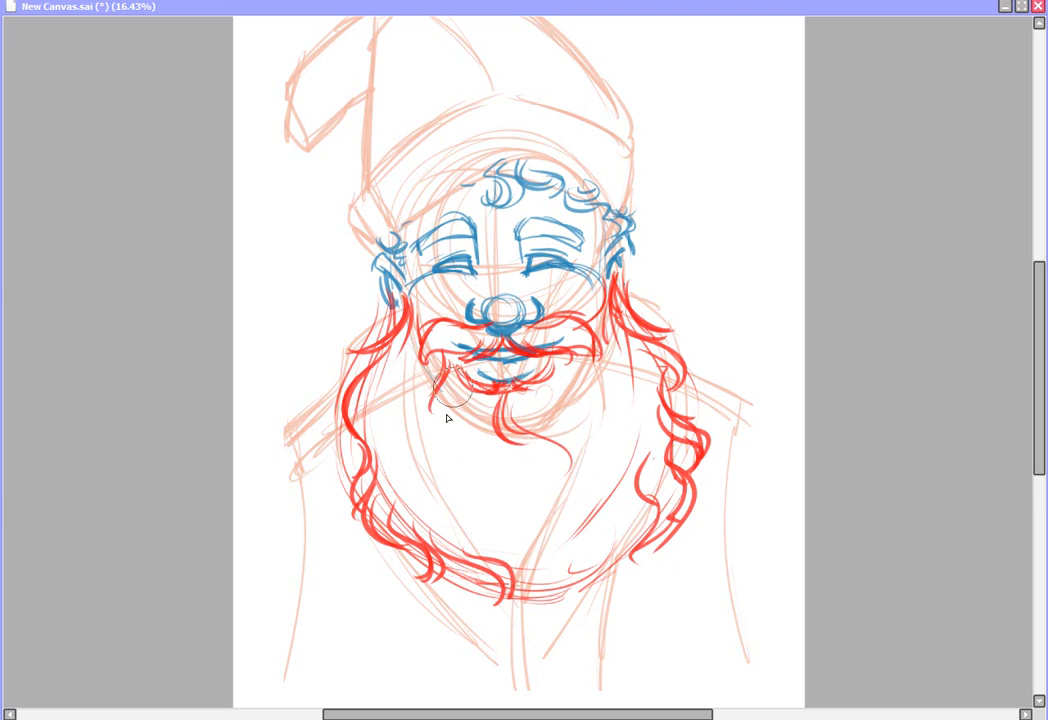
mouse_move(568, 356)
mouse_down()
mouse_move(591, 408)
mouse_move(566, 354)
mouse_move(569, 383)
mouse_move(556, 368)
mouse_move(564, 389)
mouse_move(538, 389)
mouse_move(542, 422)
mouse_up()
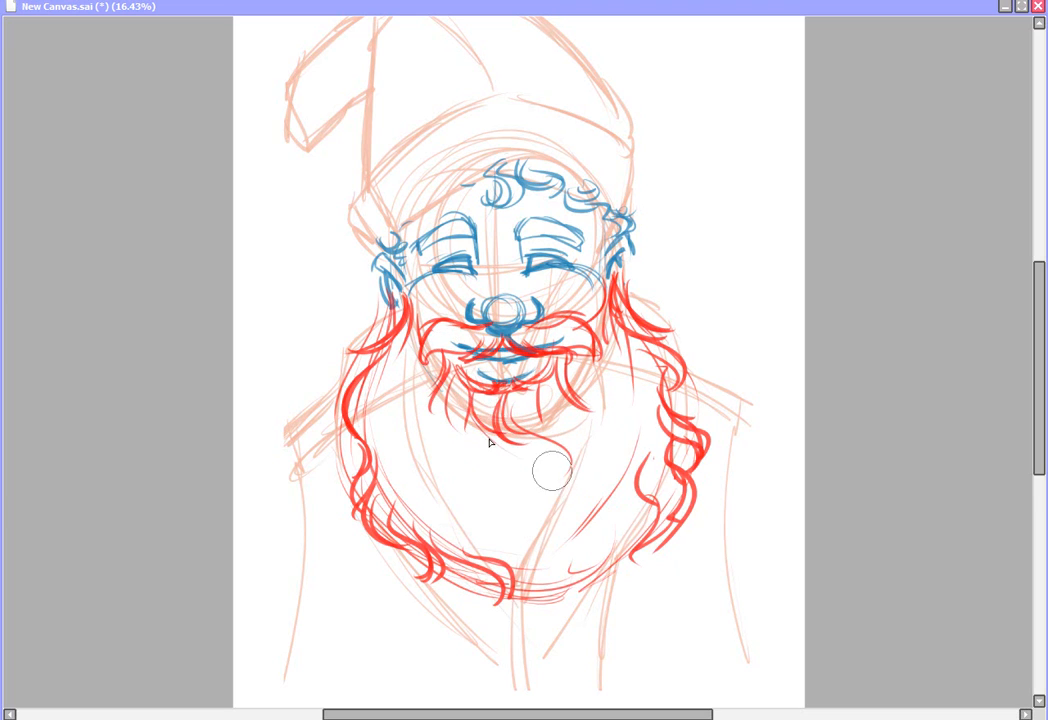
Step: Finish the bottom of the beard with long locks and a curled tip, and add wavy hair beside both ears
mouse_move(627, 452)
mouse_down()
mouse_move(597, 508)
mouse_move(568, 610)
mouse_up()
drag(589, 530, 552, 634)
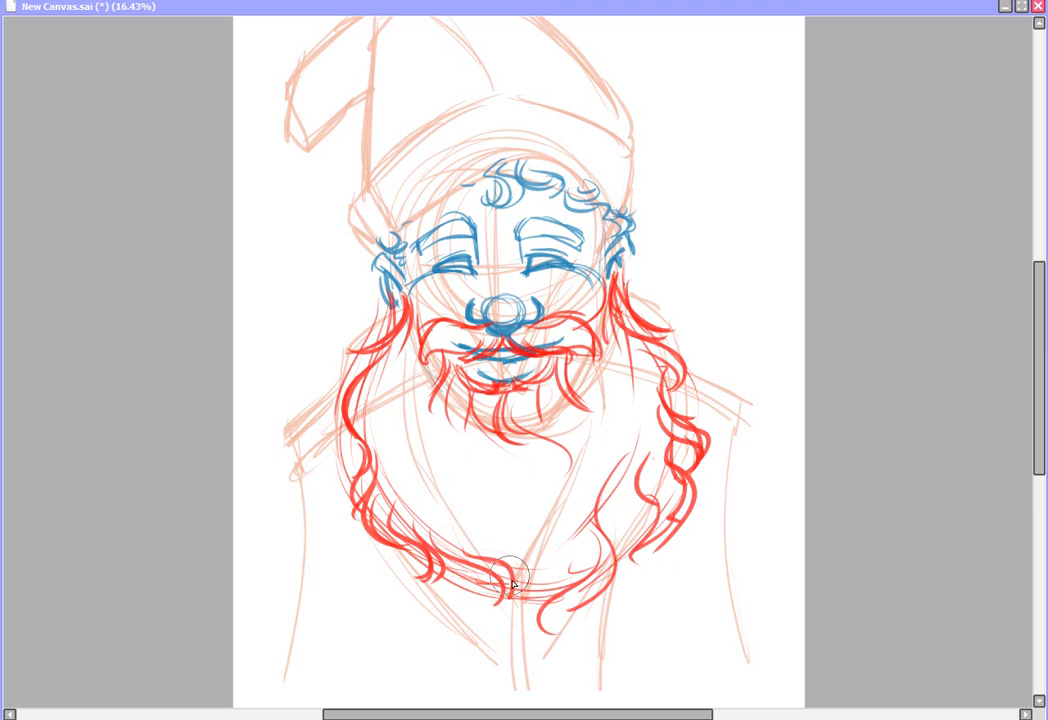
mouse_move(511, 577)
mouse_down()
mouse_move(562, 640)
mouse_move(548, 619)
mouse_up()
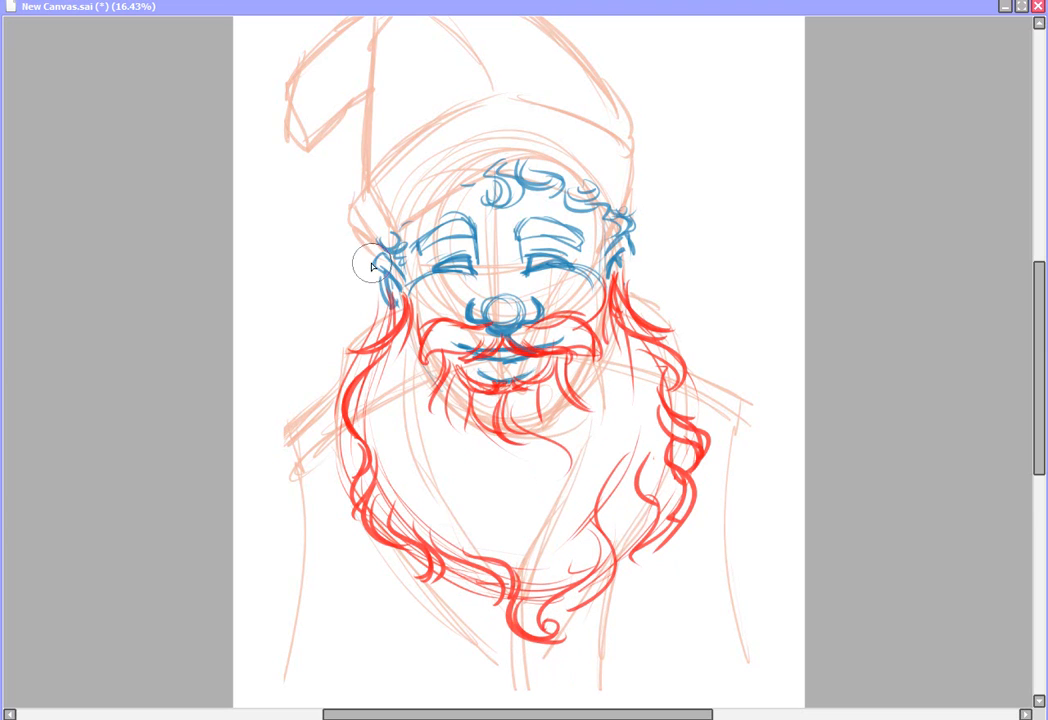
mouse_move(366, 256)
mouse_down()
mouse_move(346, 275)
mouse_move(372, 332)
mouse_up()
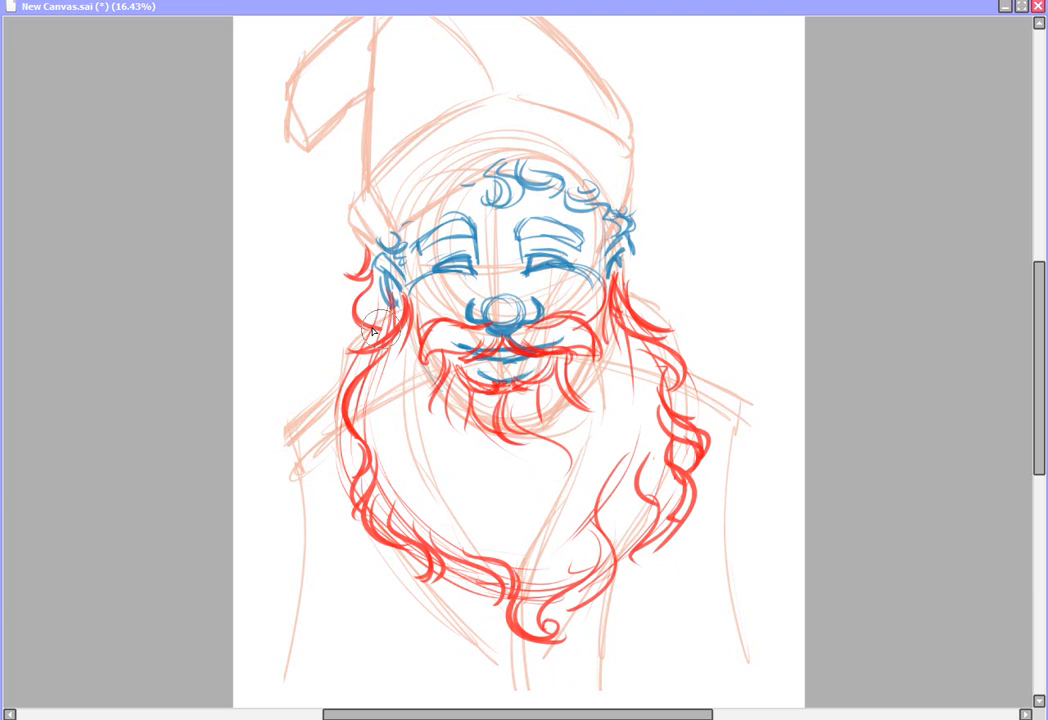
mouse_move(619, 257)
mouse_down()
mouse_move(650, 236)
mouse_move(666, 321)
mouse_up()
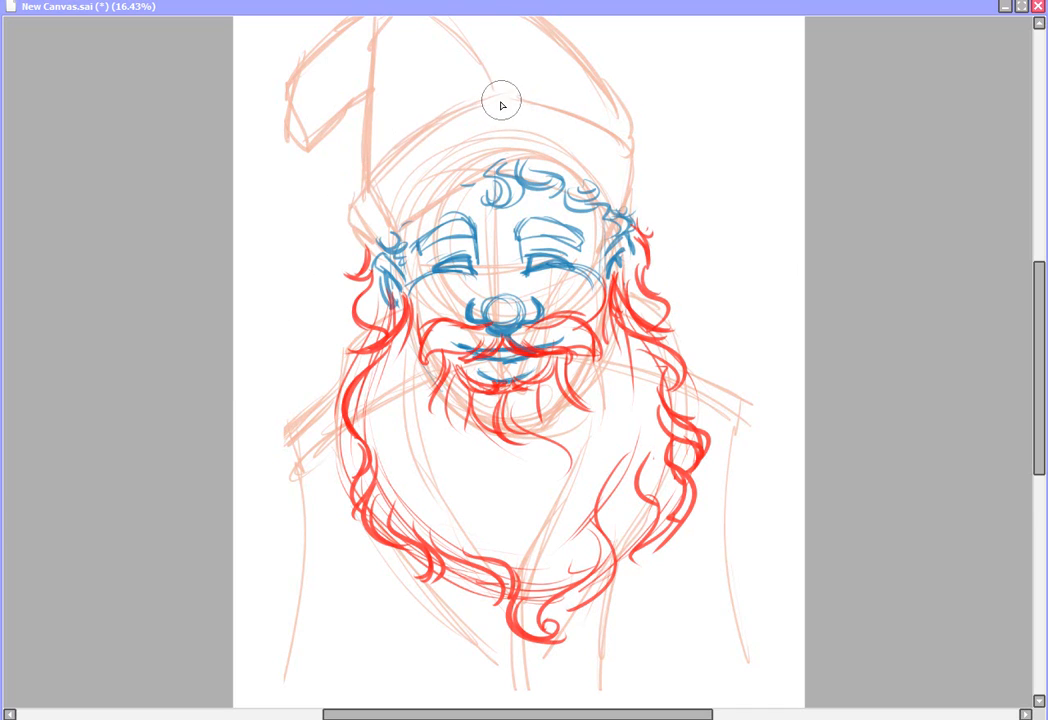
Step: Draw scalloped fluffy fur trim in red along the upper and lower edges of the hat's brim
mouse_move(497, 96)
mouse_down()
mouse_move(427, 128)
mouse_move(378, 180)
mouse_move(360, 222)
mouse_move(336, 232)
mouse_move(349, 272)
mouse_move(354, 232)
mouse_move(535, 98)
mouse_move(599, 122)
mouse_move(598, 140)
mouse_move(630, 162)
mouse_move(616, 167)
mouse_move(620, 150)
mouse_move(640, 170)
mouse_move(658, 230)
mouse_move(657, 208)
mouse_up()
mouse_move(491, 168)
mouse_down()
mouse_move(520, 153)
mouse_move(458, 186)
mouse_up()
mouse_move(379, 238)
mouse_down()
mouse_move(431, 219)
mouse_move(459, 187)
mouse_up()
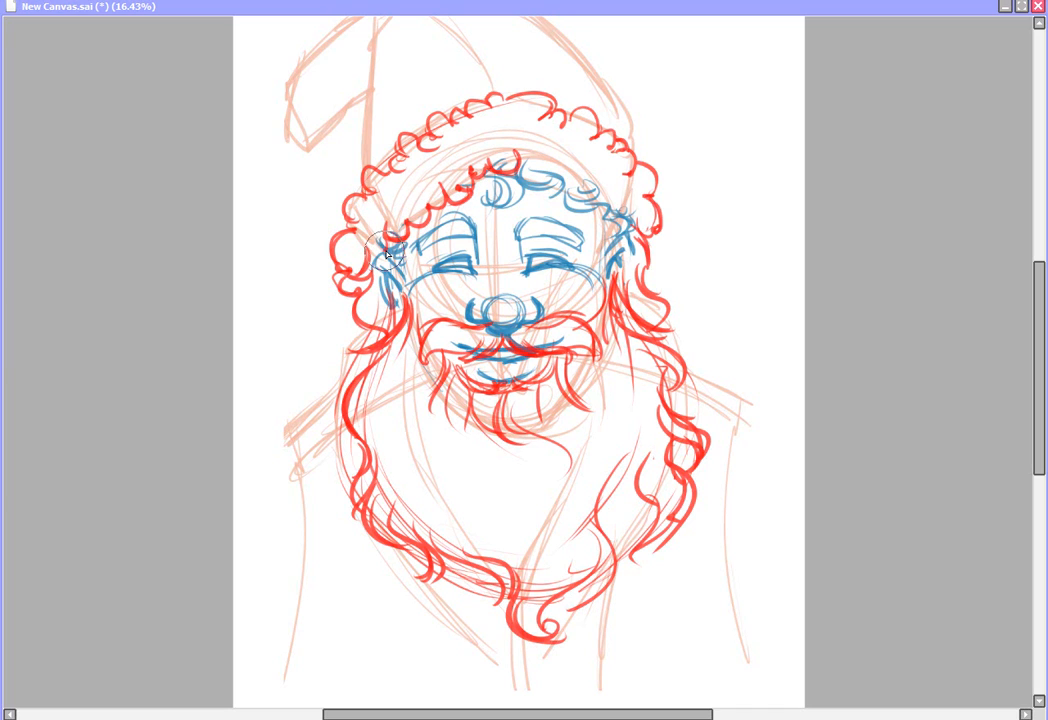
mouse_move(519, 167)
mouse_down()
mouse_move(592, 192)
mouse_move(614, 233)
mouse_up()
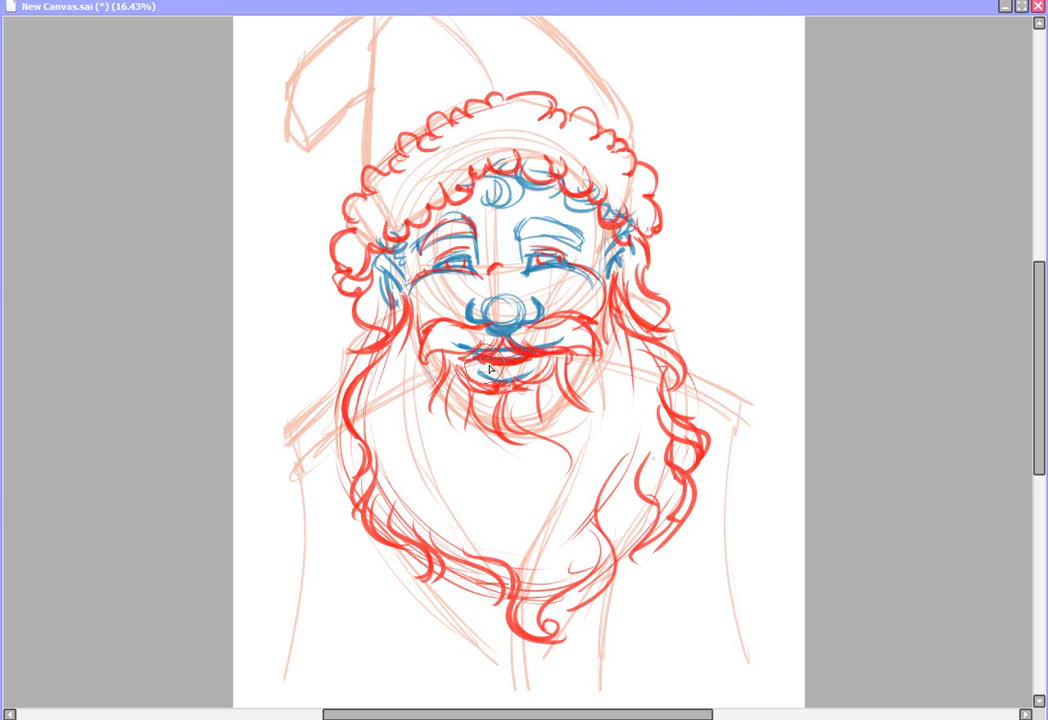
Step: Darken the lips and mark the top of the nose in red
drag(478, 359, 516, 368)
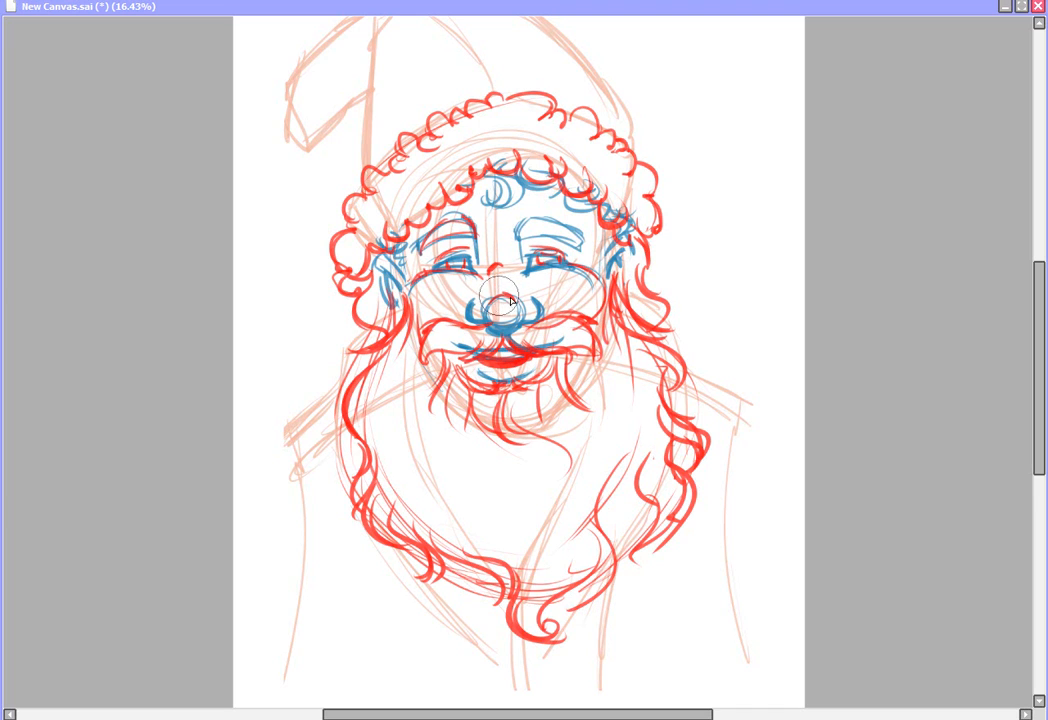
drag(1040, 334, 1040, 323)
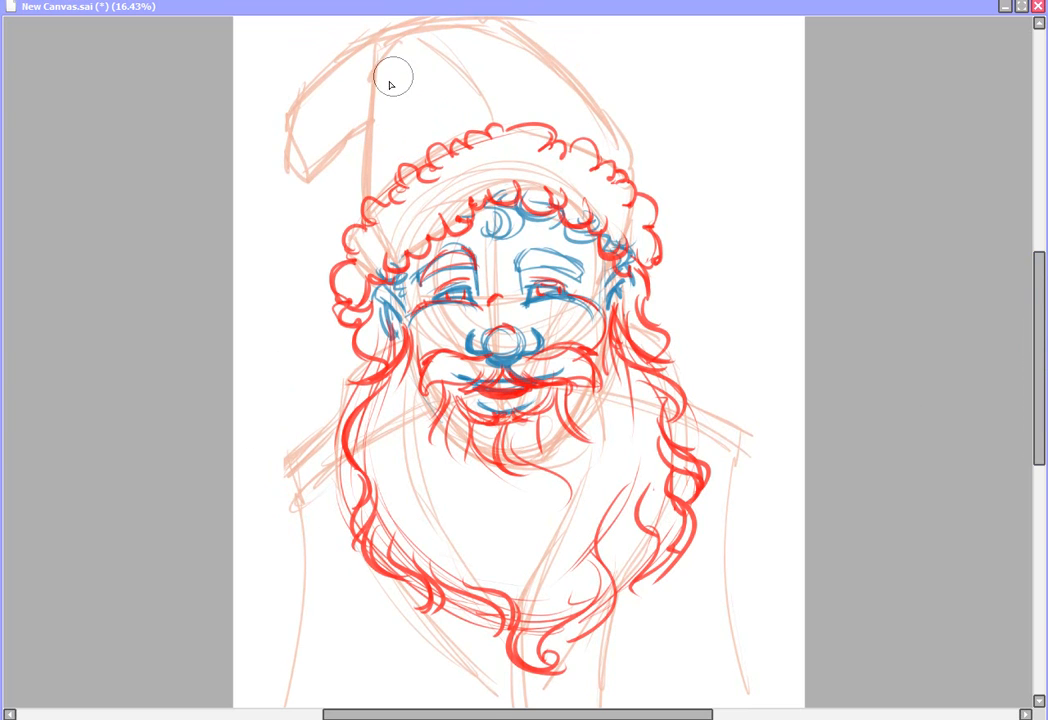
Step: Outline the hat's crown and its folded, drooping tip in red, with a crease line in the fold
scroll(518, 362, up, 1)
scroll(518, 362, down, 3)
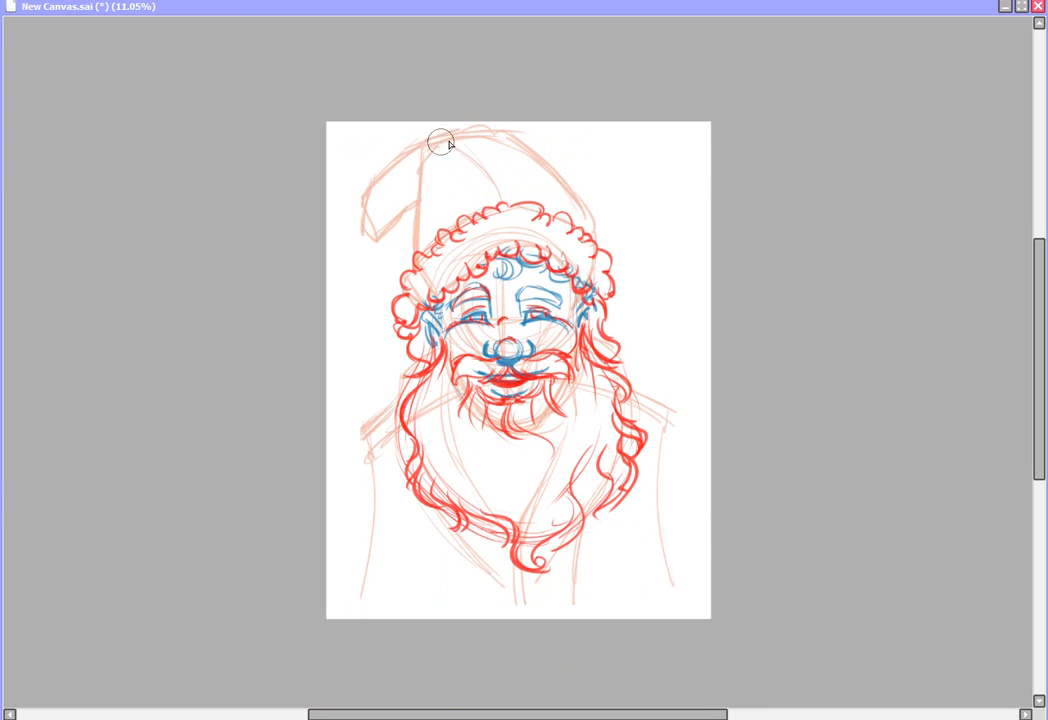
drag(449, 145, 489, 133)
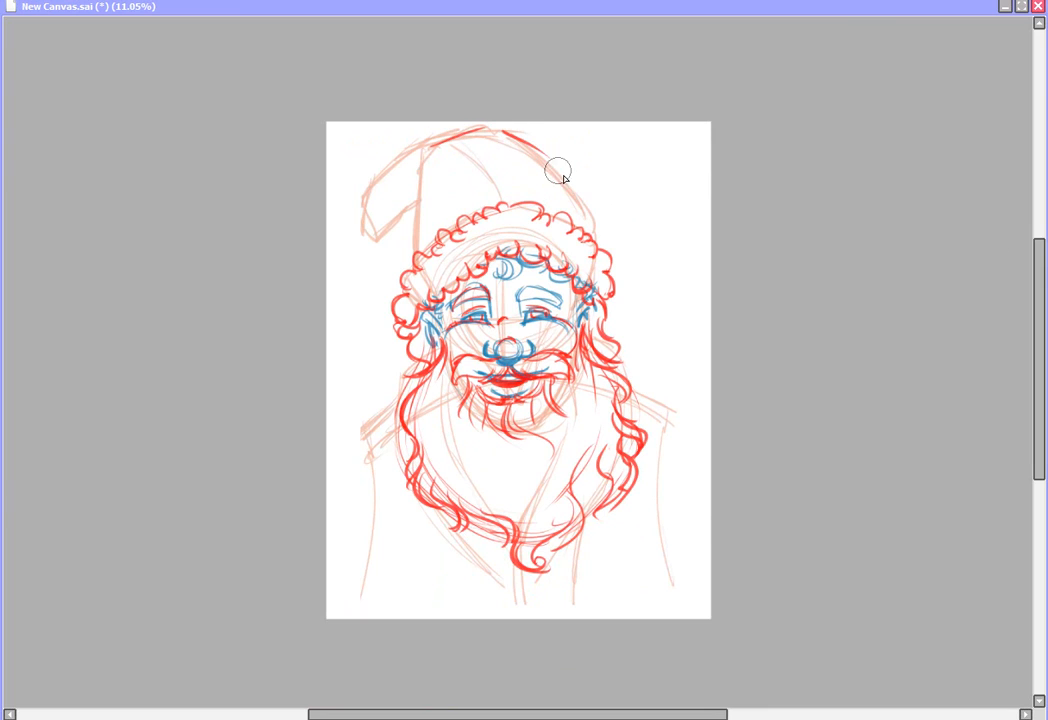
drag(545, 157, 600, 245)
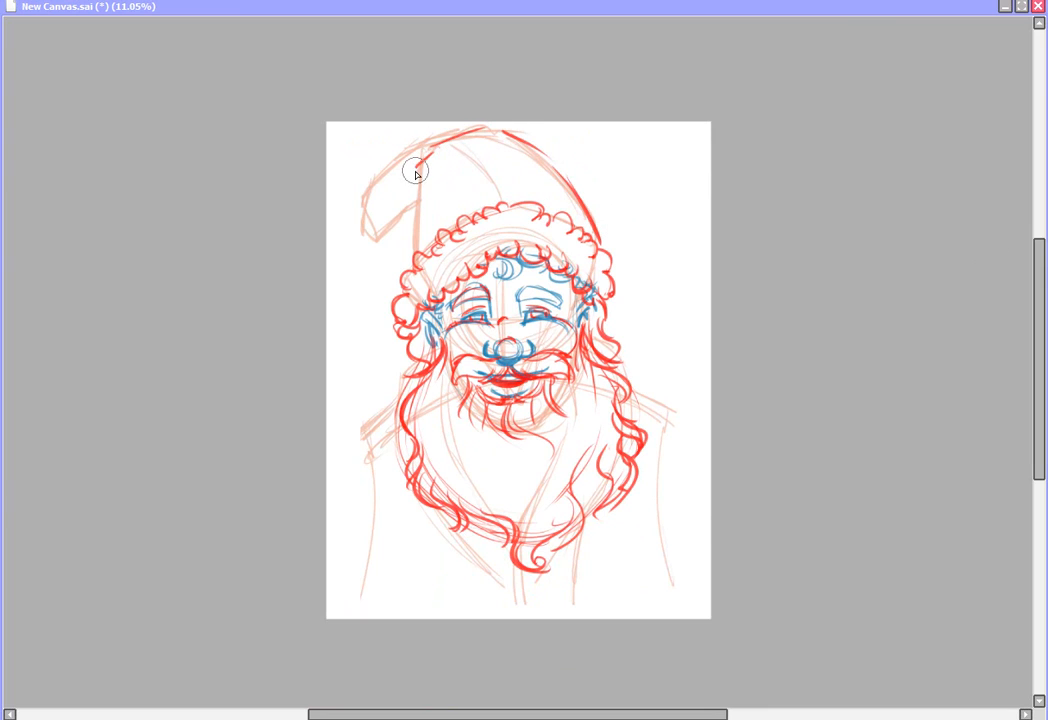
drag(420, 229, 411, 257)
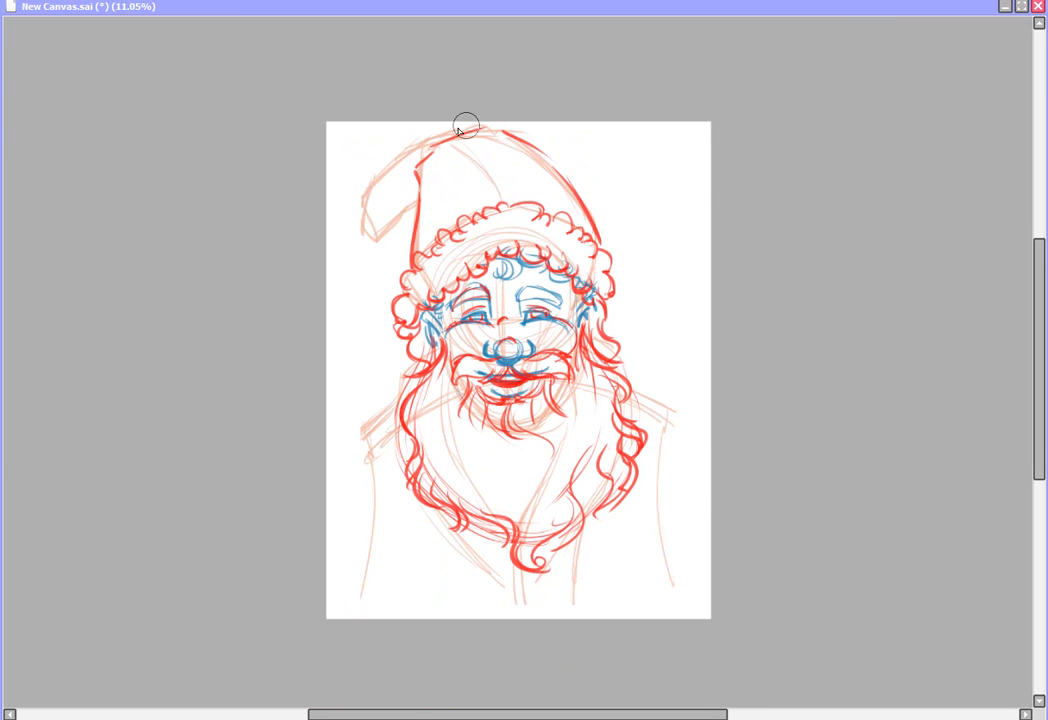
mouse_move(465, 126)
mouse_down()
mouse_move(374, 187)
mouse_move(360, 249)
mouse_move(404, 256)
mouse_up()
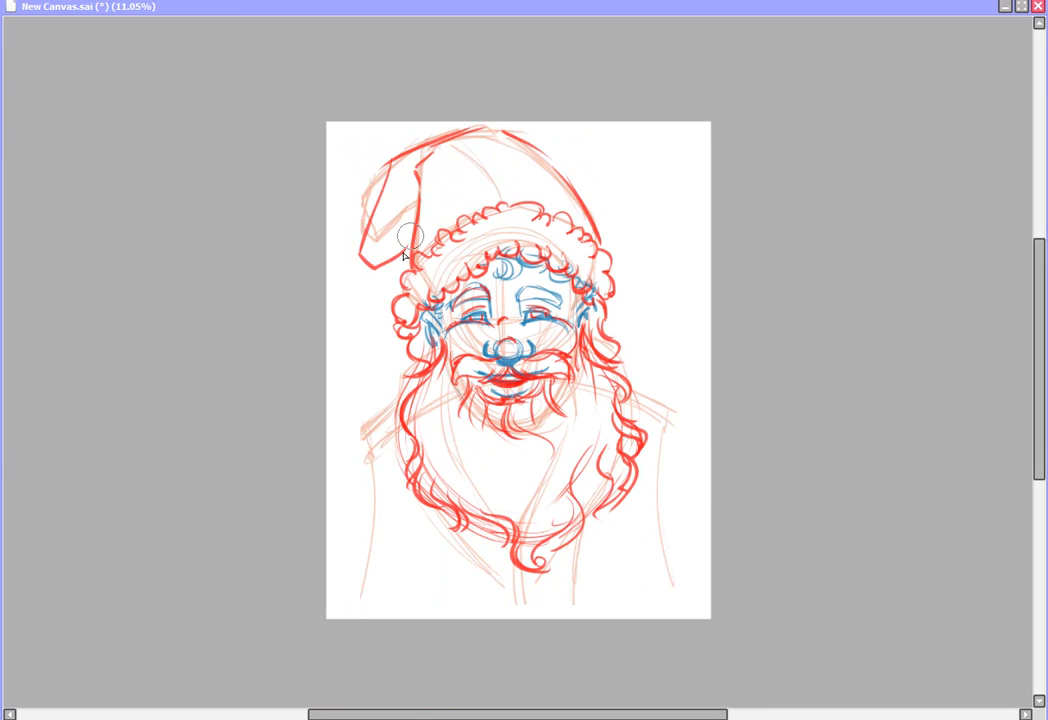
drag(403, 184, 412, 214)
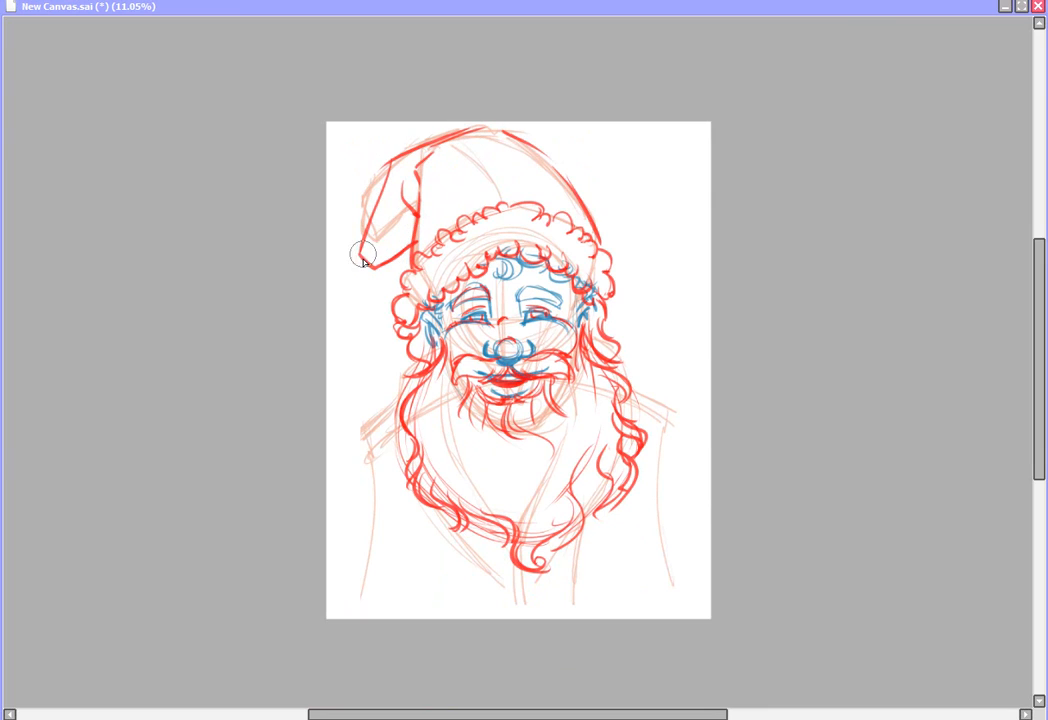
Step: Draw a fluffy pom-pom at the hat's tip and a holly sprig with two berries on the brim's right side
mouse_move(363, 262)
mouse_down()
mouse_move(347, 230)
mouse_move(375, 262)
mouse_up()
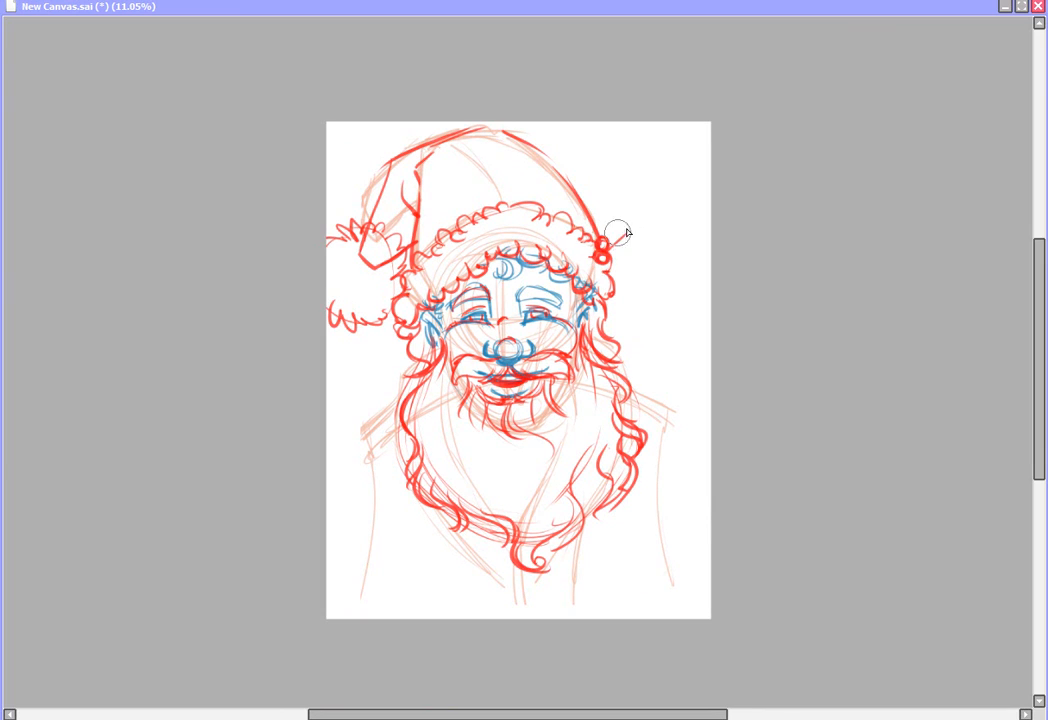
drag(598, 238, 613, 207)
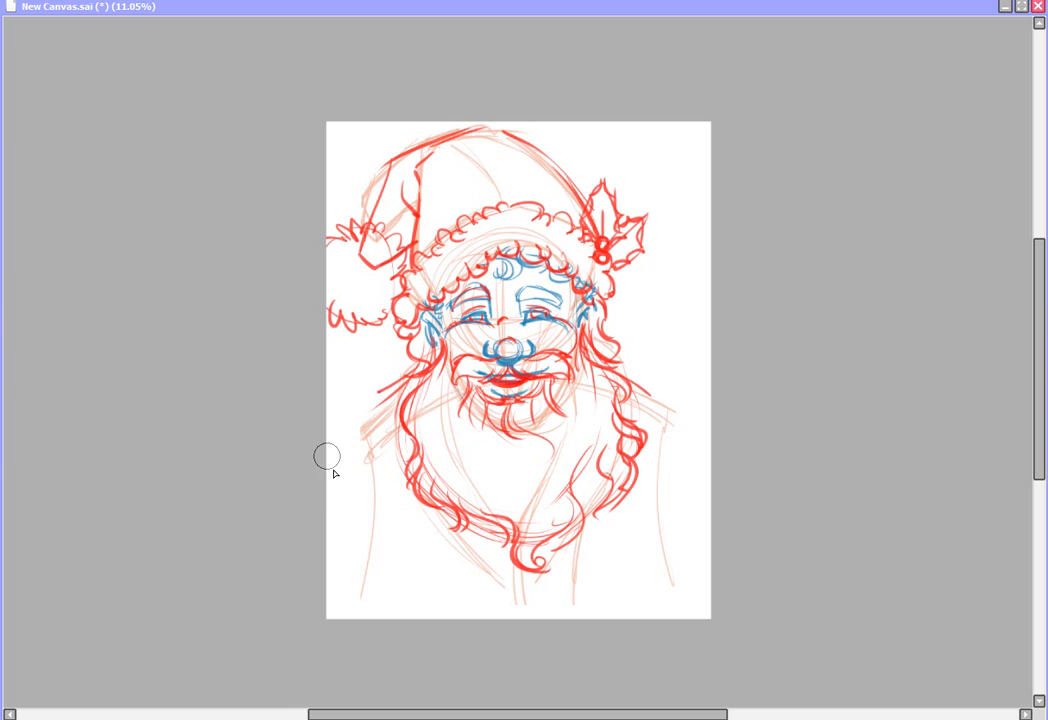
Step: Draw a wide, jagged fur collar in red around the shoulders, fastened by a round clasp below the beard
mouse_move(313, 441)
mouse_down()
mouse_move(388, 556)
mouse_move(545, 588)
mouse_up()
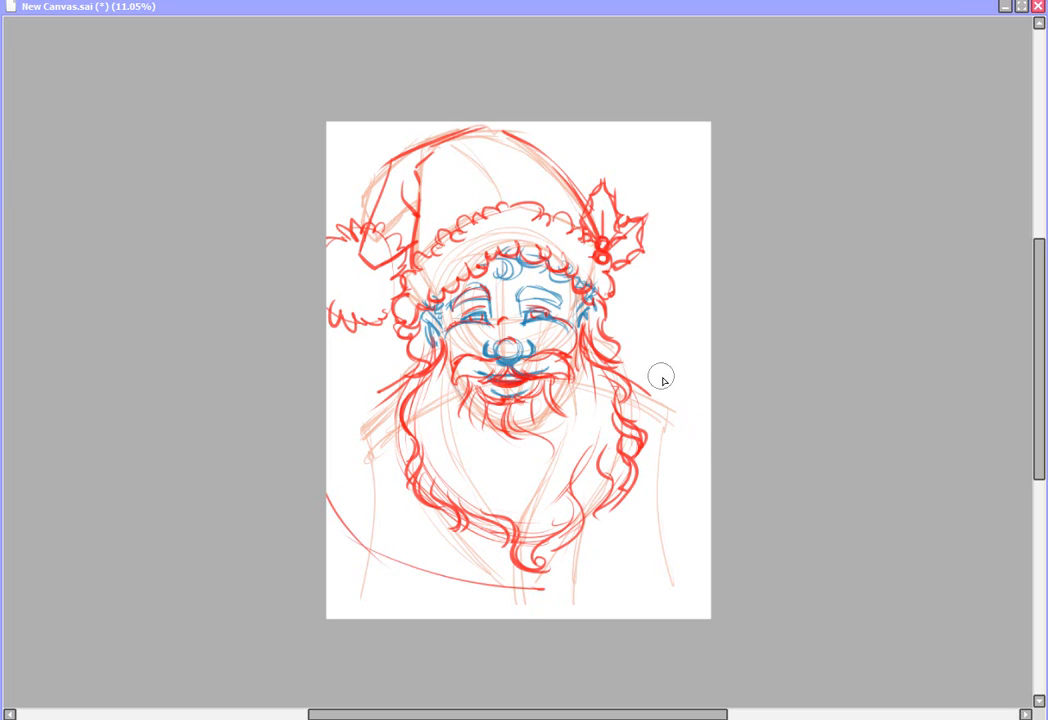
mouse_move(663, 379)
mouse_down()
mouse_move(704, 496)
mouse_move(570, 588)
mouse_up()
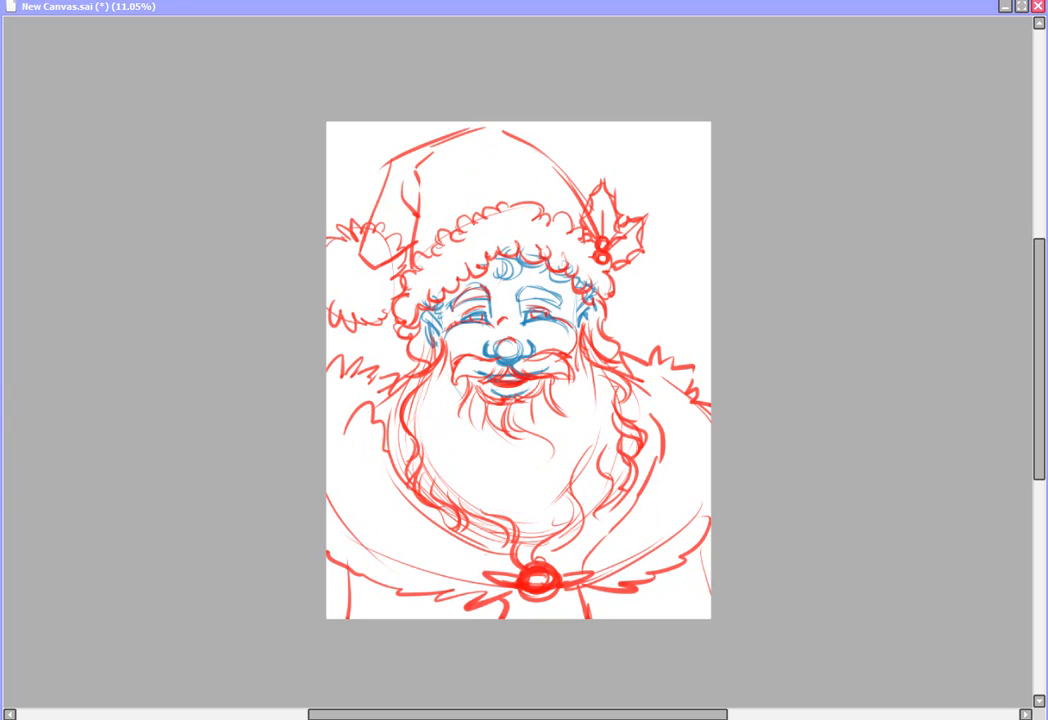
Step: Save the drawing as santa.sai and fade the red and blue sketch lines for inking
key(ctrl+s)
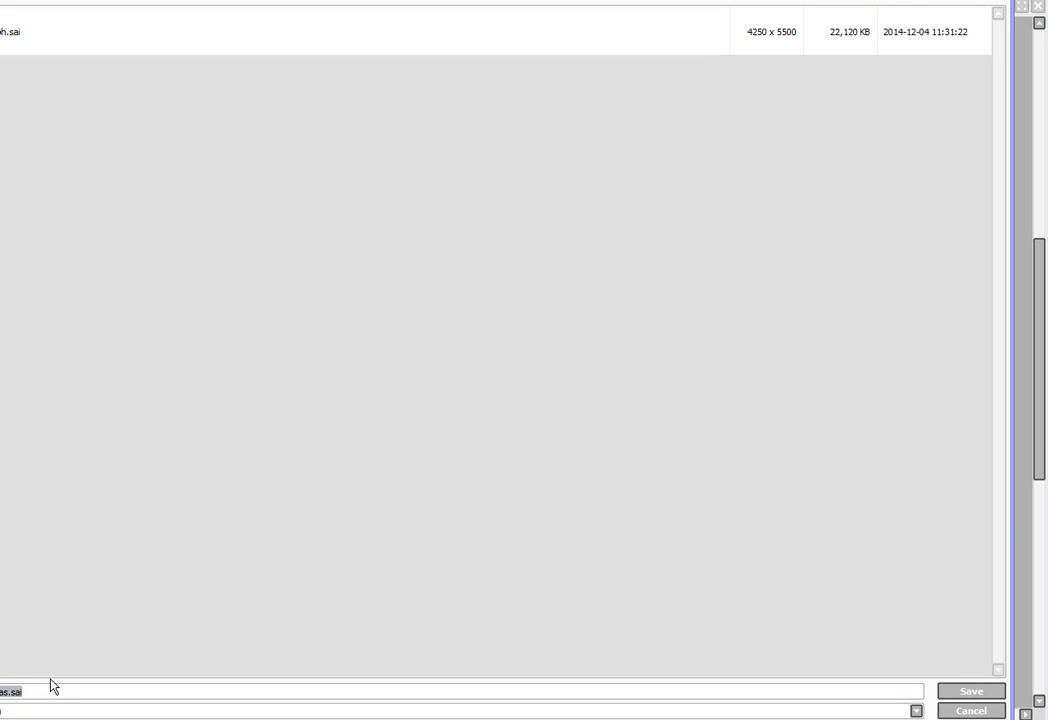
key(Return)
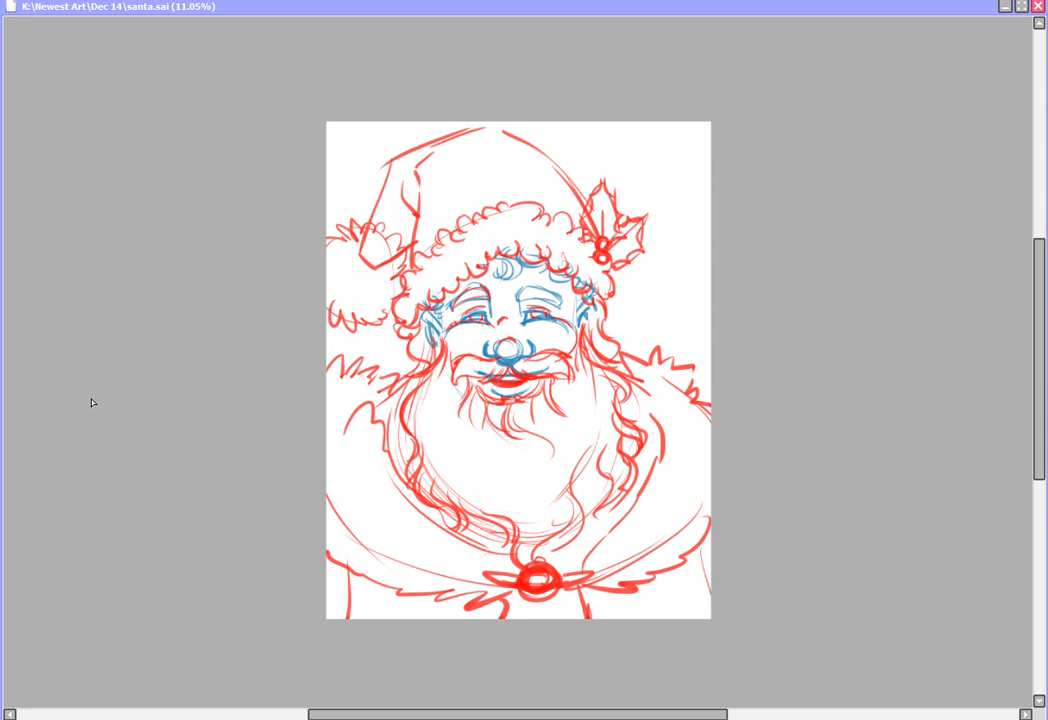
click(0, 0)
click(40, 122)
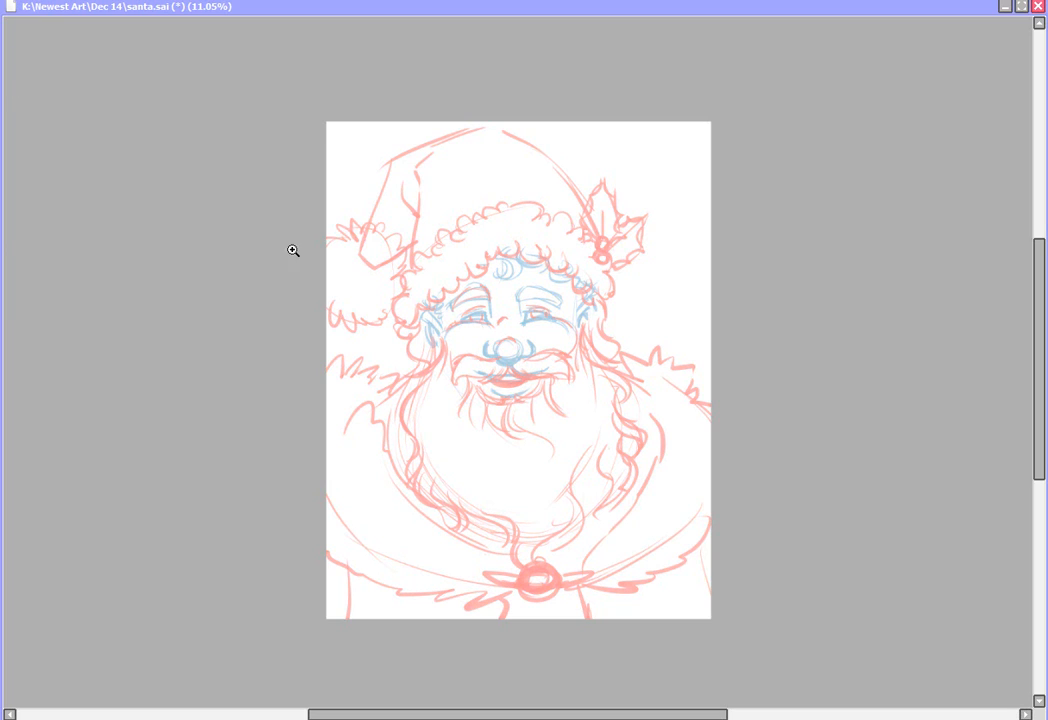
Step: Ink the outlines of both eyes in dark brown, with thick upper lids and marked inner corners
click(559, 302)
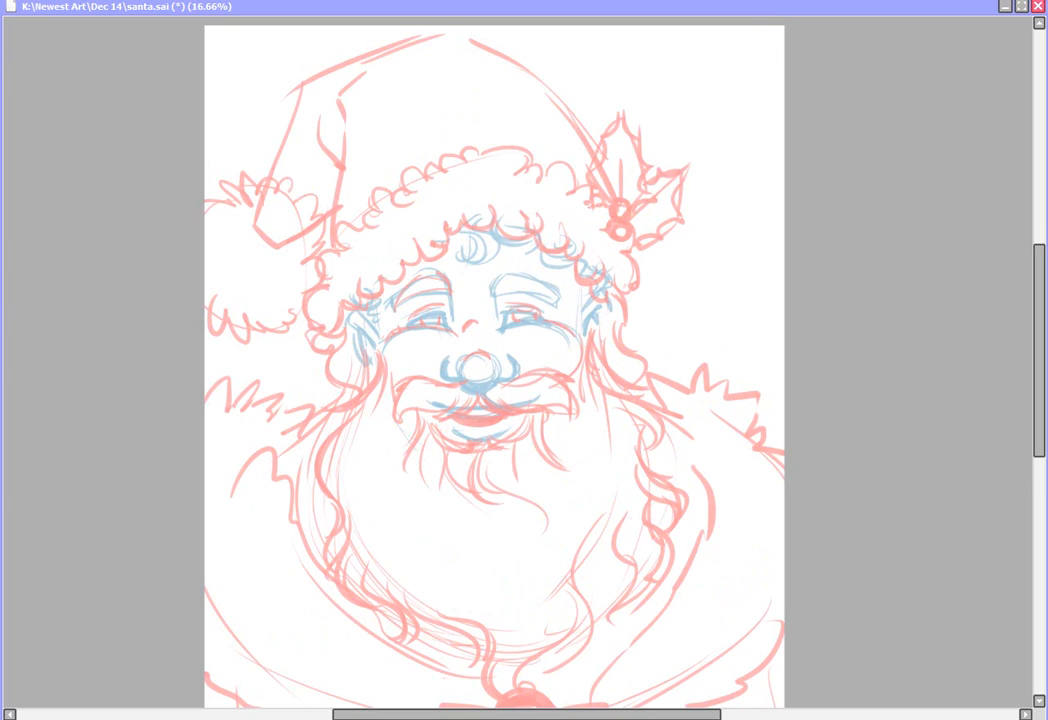
mouse_move(240, 235)
mouse_down()
mouse_move(304, 304)
mouse_move(213, 368)
mouse_up()
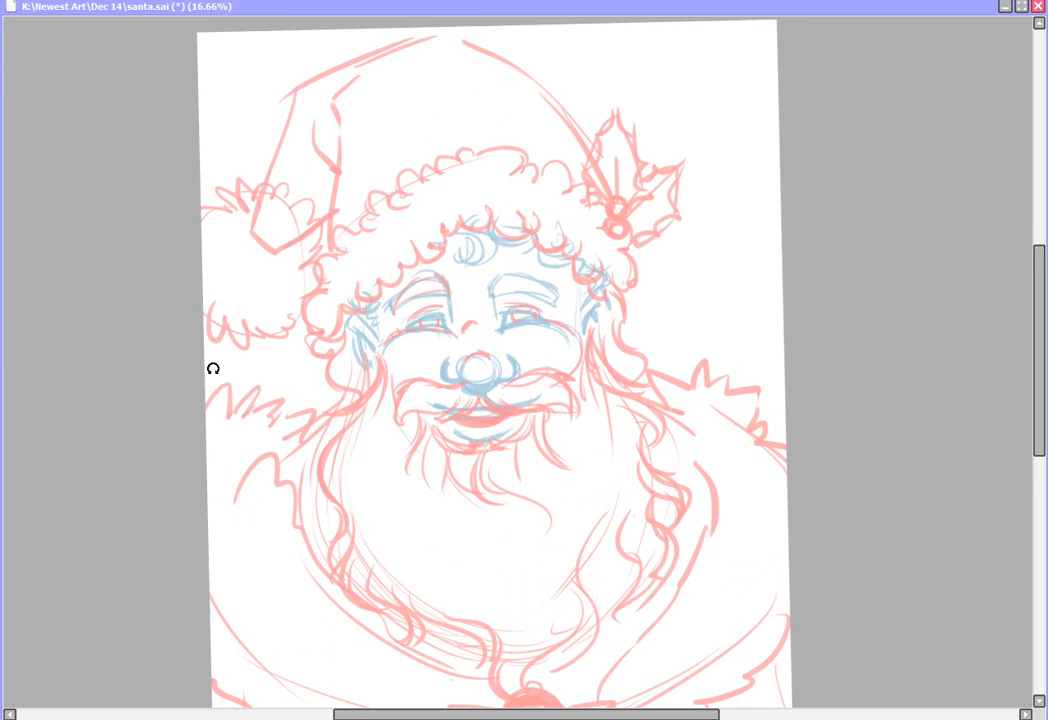
click(529, 345)
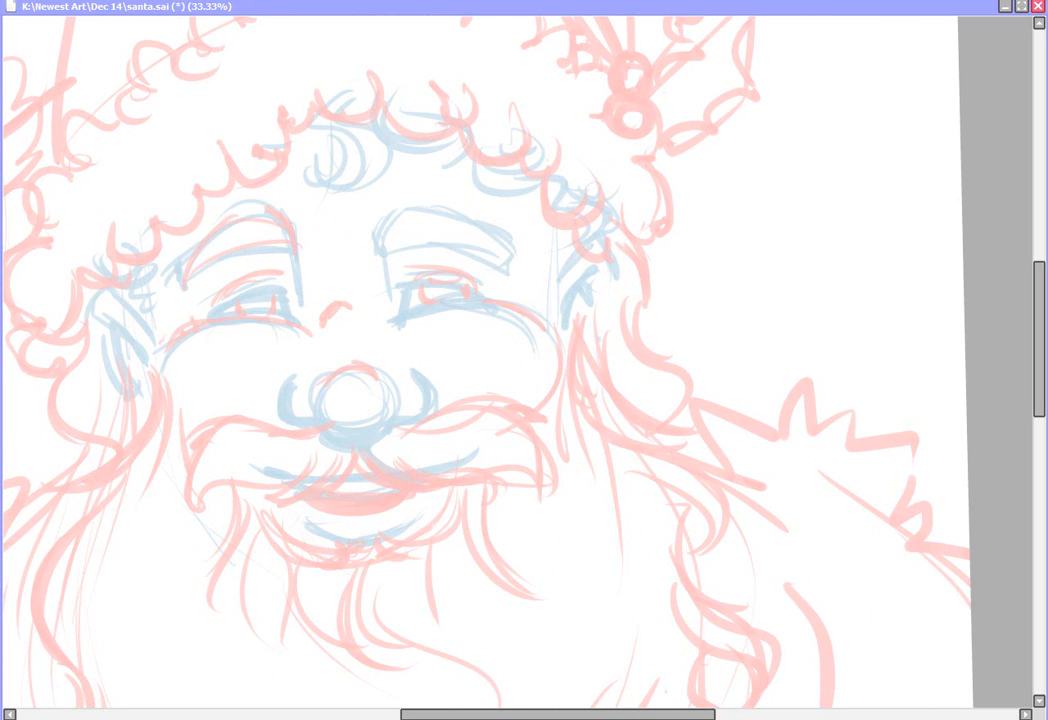
click(486, 1)
click(466, 220)
drag(411, 289, 470, 289)
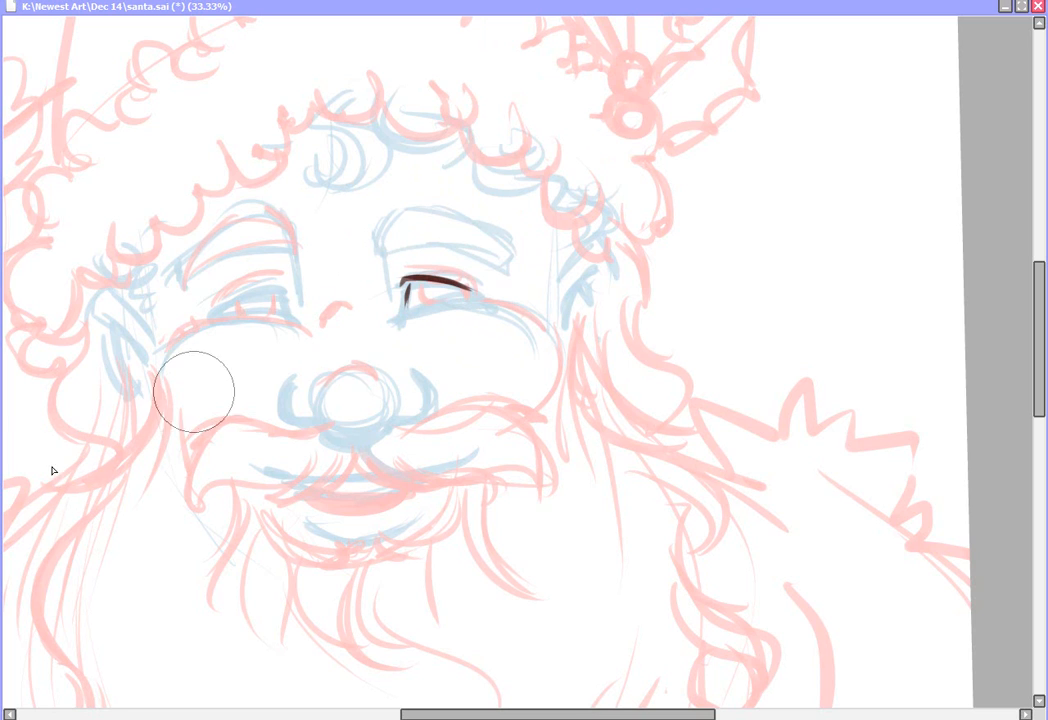
drag(404, 280, 477, 295)
mouse_move(408, 281)
mouse_down()
mouse_move(398, 325)
mouse_move(440, 305)
mouse_move(482, 305)
mouse_up()
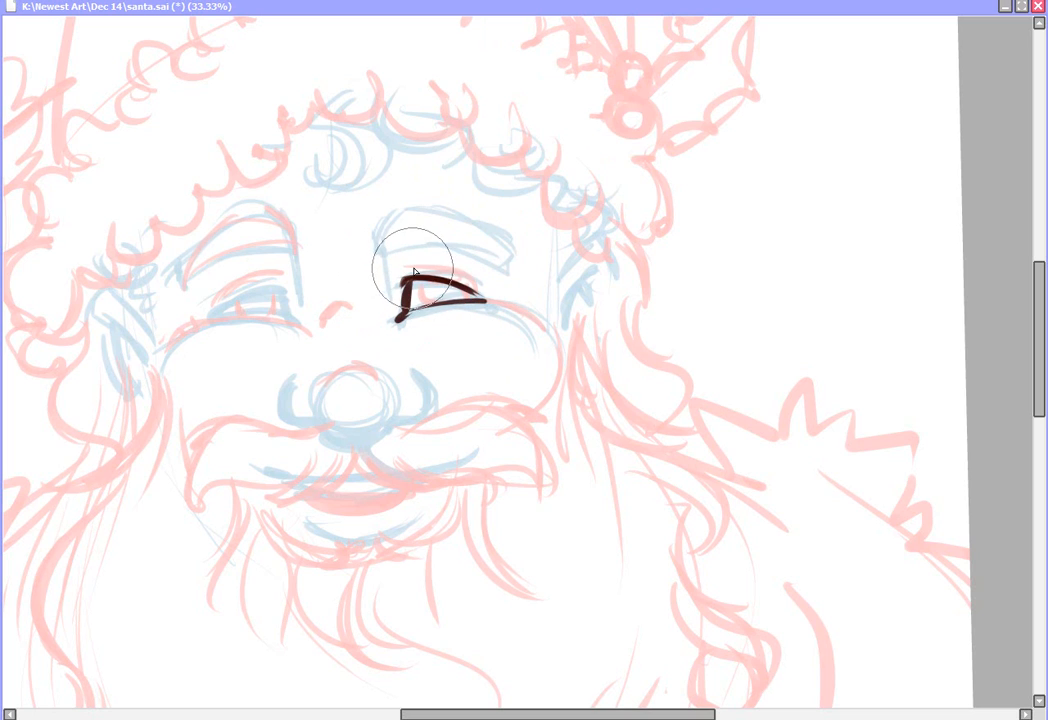
drag(405, 278, 481, 290)
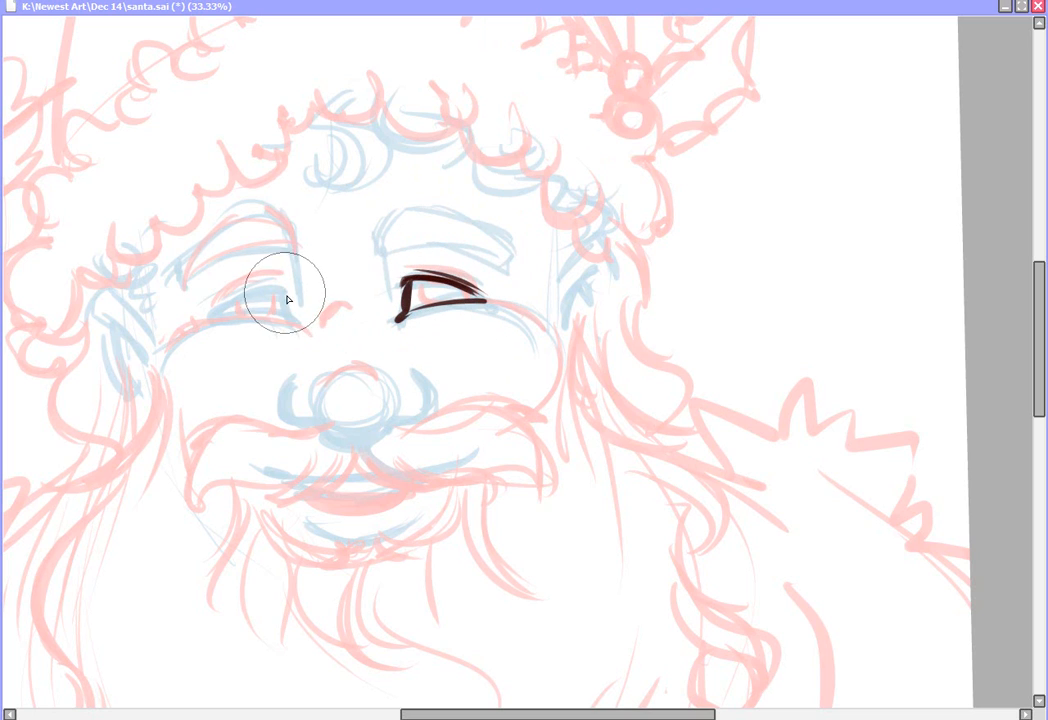
mouse_move(291, 292)
mouse_down()
mouse_move(214, 320)
mouse_move(273, 290)
mouse_move(234, 300)
mouse_move(209, 322)
mouse_move(293, 322)
mouse_up()
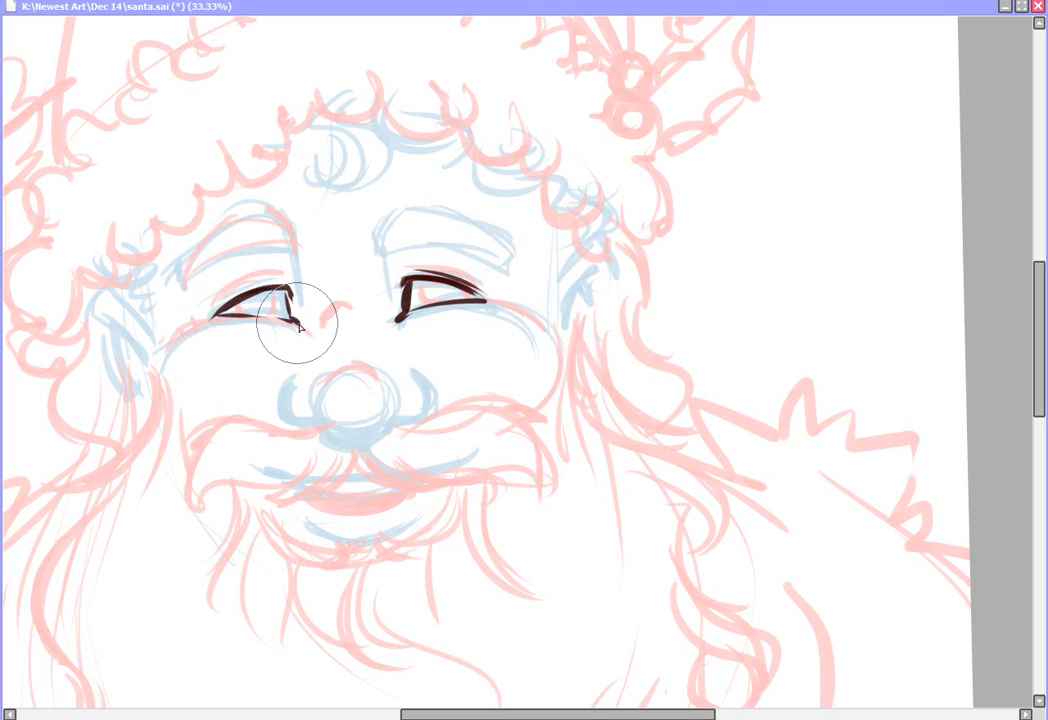
drag(225, 306, 255, 288)
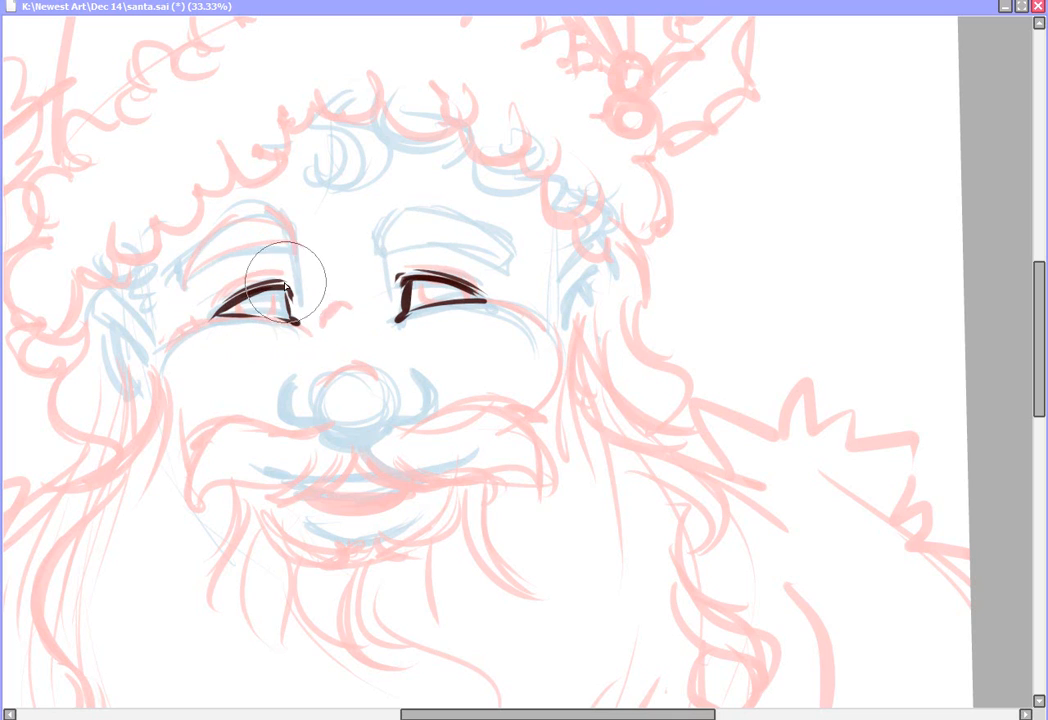
Step: Ink both eyebrow outlines and fill the eyes with irises, pupils and small highlight circles
mouse_move(394, 212)
mouse_down()
mouse_move(381, 212)
mouse_move(379, 236)
mouse_move(398, 218)
mouse_move(388, 224)
mouse_move(460, 208)
mouse_move(428, 213)
mouse_move(519, 241)
mouse_up()
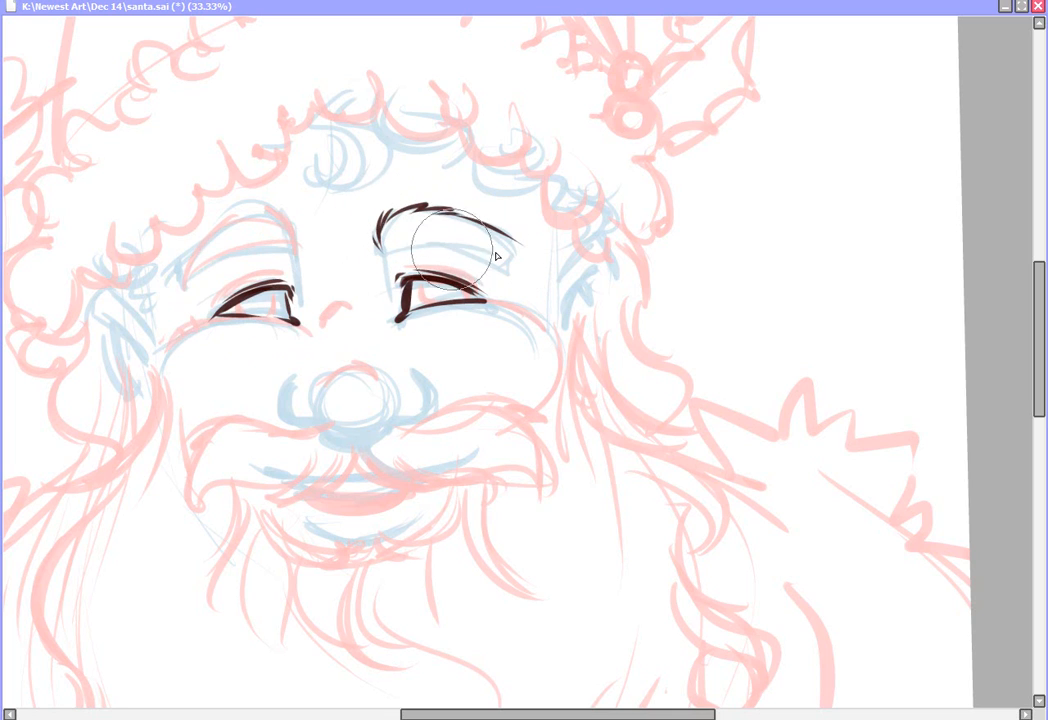
mouse_move(378, 237)
mouse_down()
mouse_move(487, 256)
mouse_move(525, 270)
mouse_up()
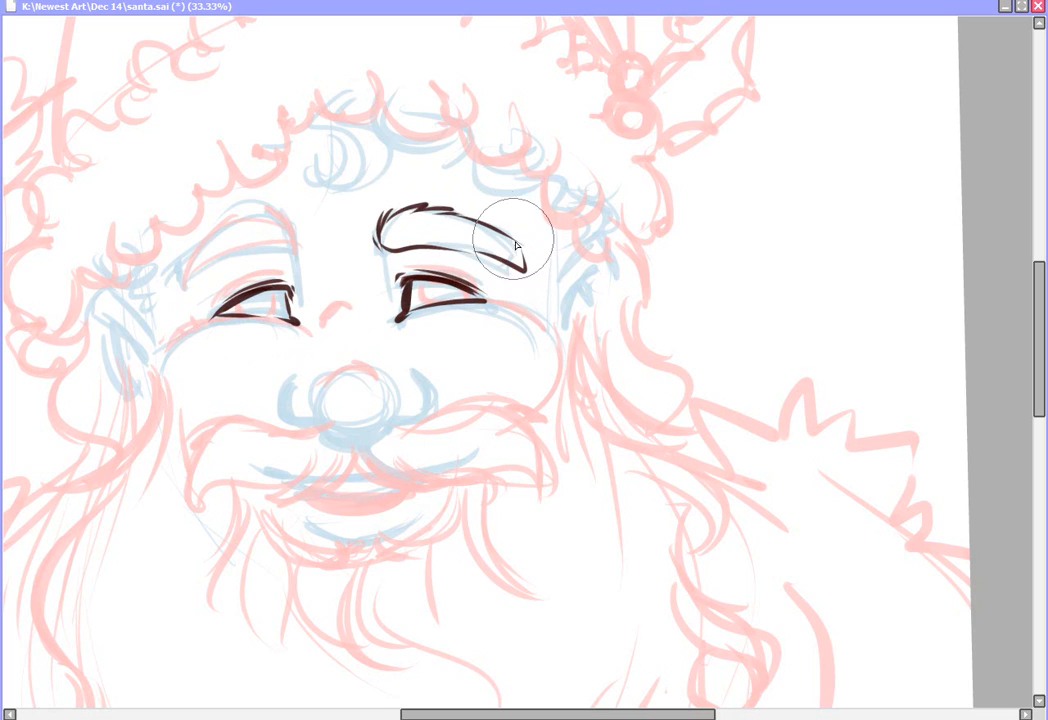
mouse_move(303, 249)
mouse_down()
mouse_move(277, 216)
mouse_move(220, 231)
mouse_move(255, 225)
mouse_move(190, 250)
mouse_move(222, 234)
mouse_move(182, 274)
mouse_up()
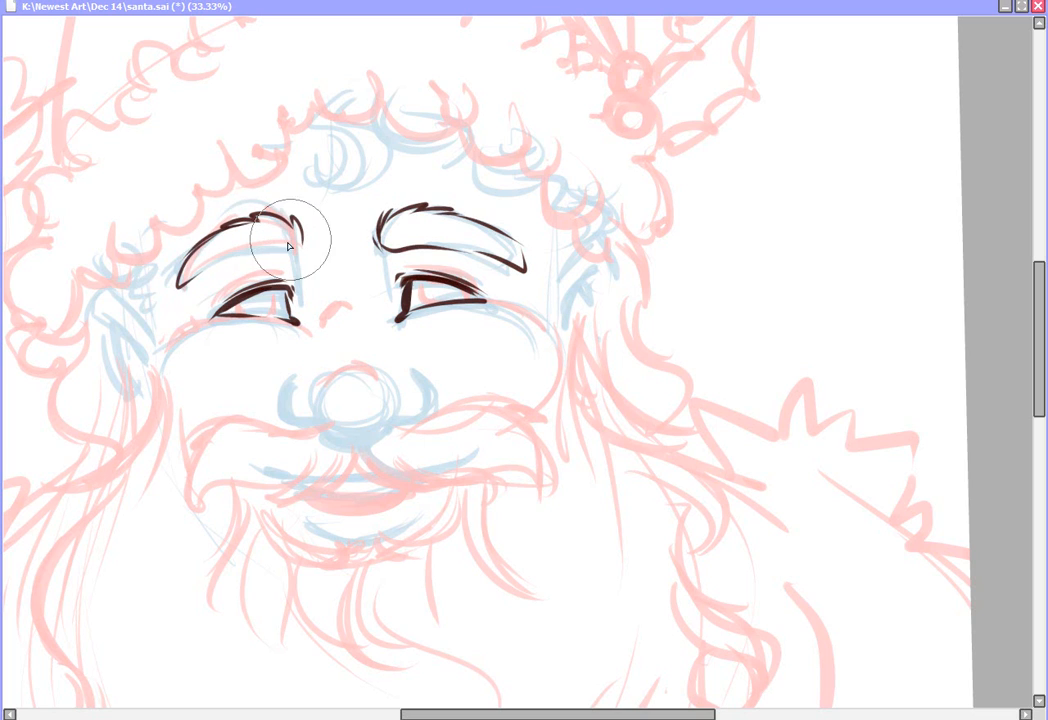
mouse_move(301, 233)
mouse_down()
mouse_move(304, 246)
mouse_move(244, 251)
mouse_move(179, 290)
mouse_move(264, 316)
mouse_move(250, 315)
mouse_up()
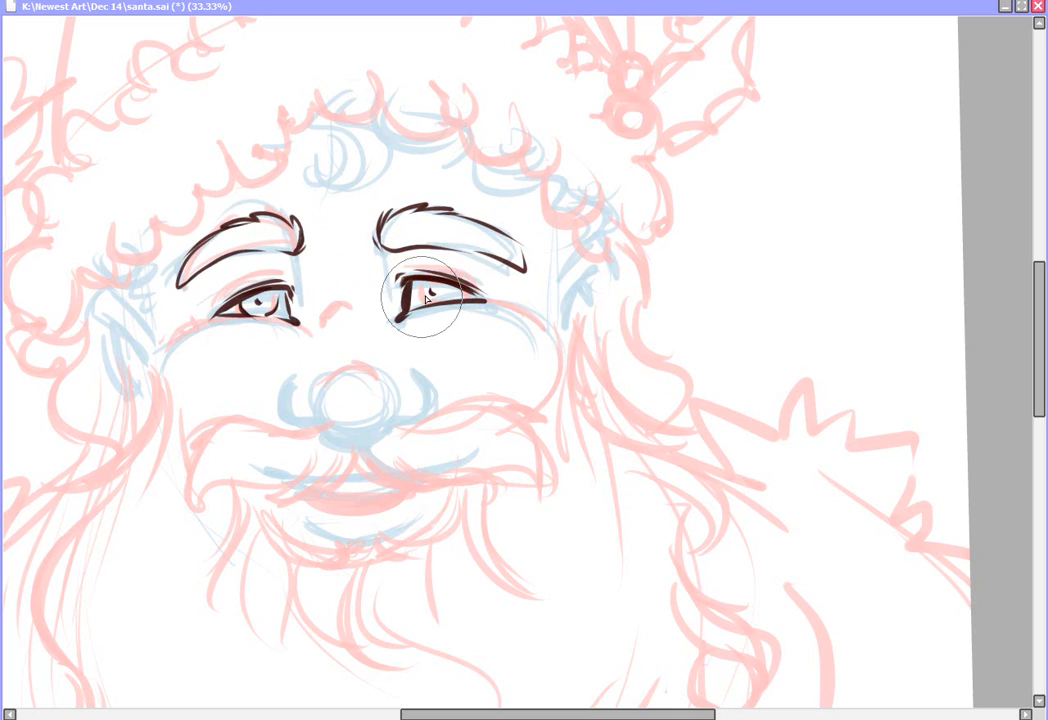
drag(420, 283, 431, 304)
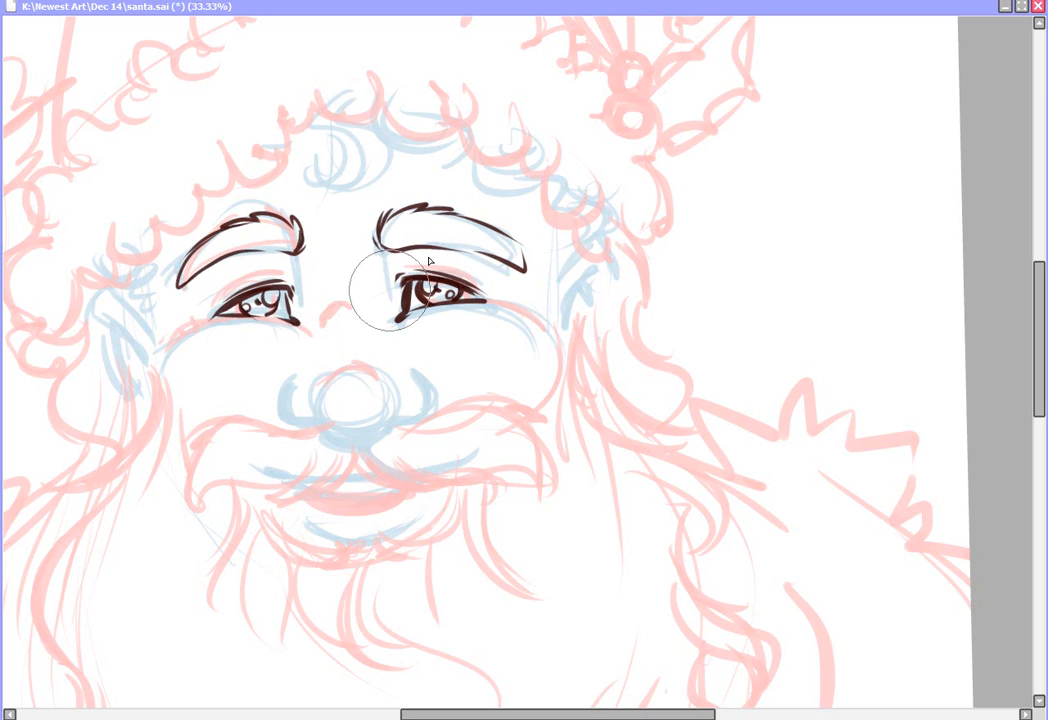
Step: Ink the nose bridge mark, the rounded nose tip and both nostril wings
drag(322, 321, 352, 313)
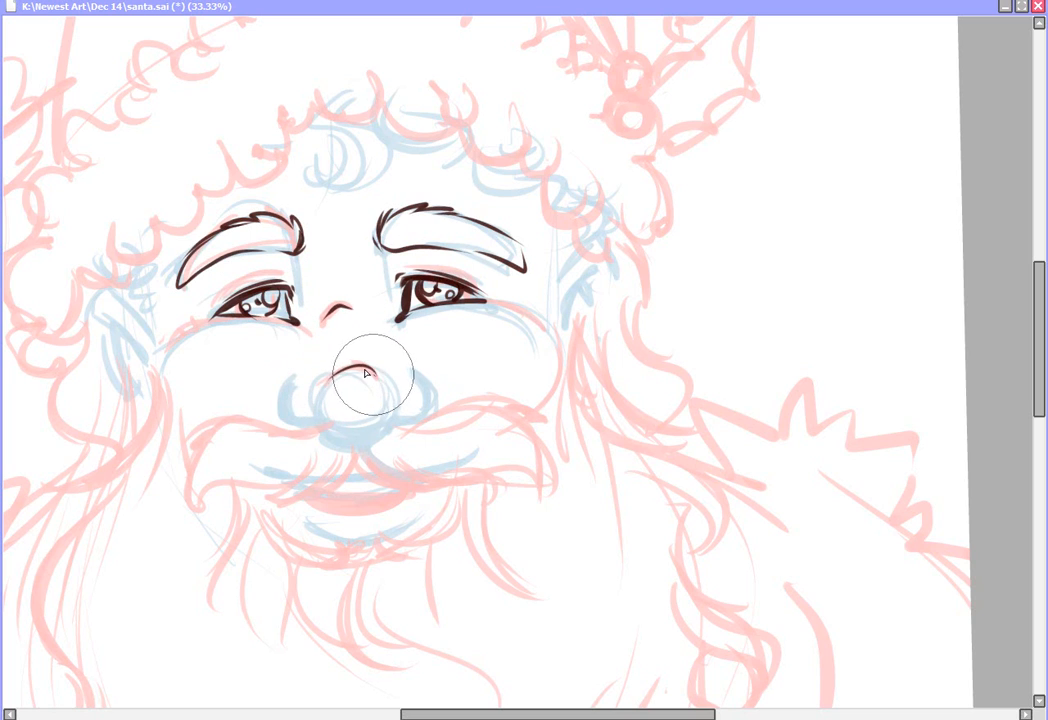
drag(332, 378, 378, 372)
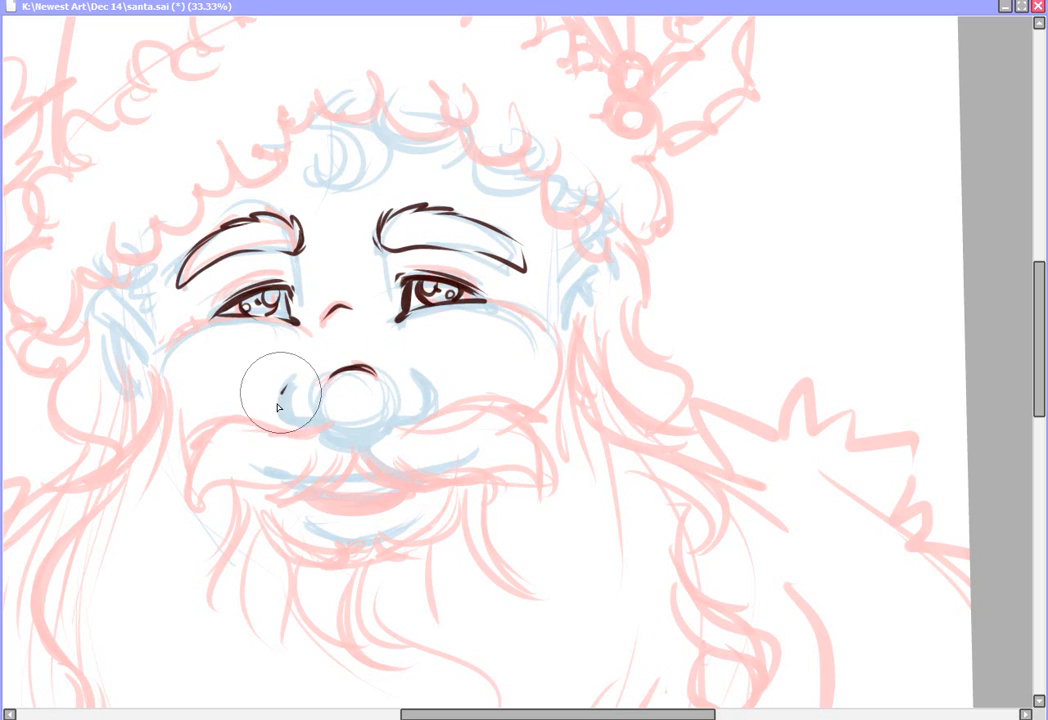
mouse_move(290, 382)
mouse_down()
mouse_move(281, 413)
mouse_move(343, 435)
mouse_move(324, 431)
mouse_move(357, 442)
mouse_move(391, 418)
mouse_up()
mouse_move(413, 371)
mouse_down()
mouse_move(432, 404)
mouse_move(405, 430)
mouse_up()
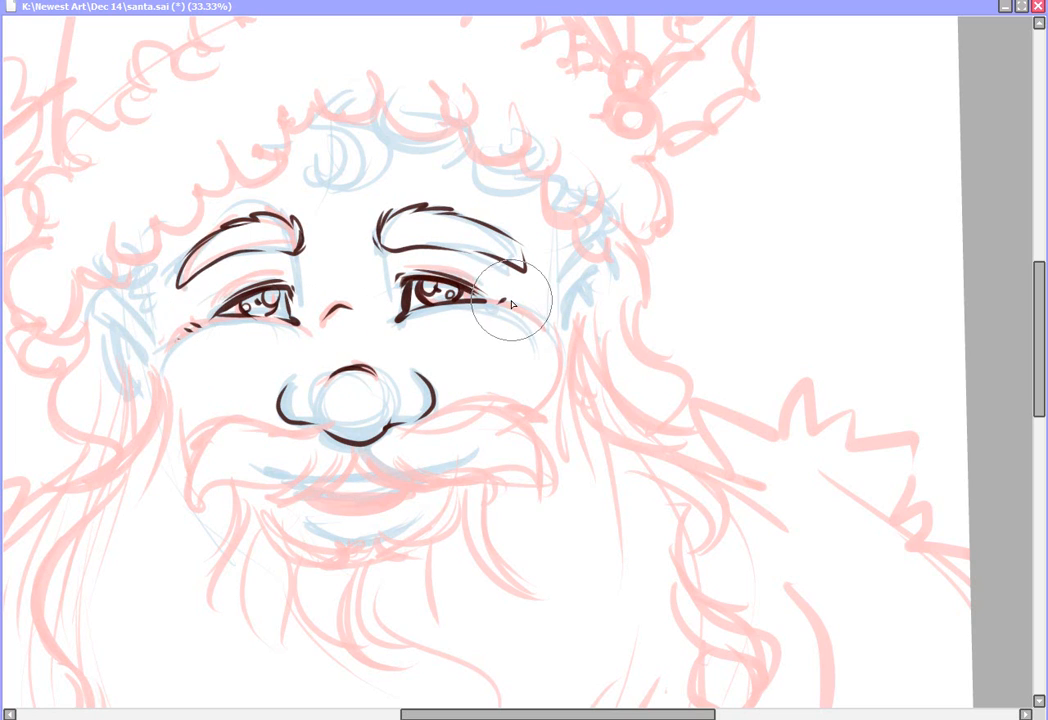
Step: Ink the cheek creases beside the outer eye corners and the temple lines next to both ears
drag(500, 299, 546, 329)
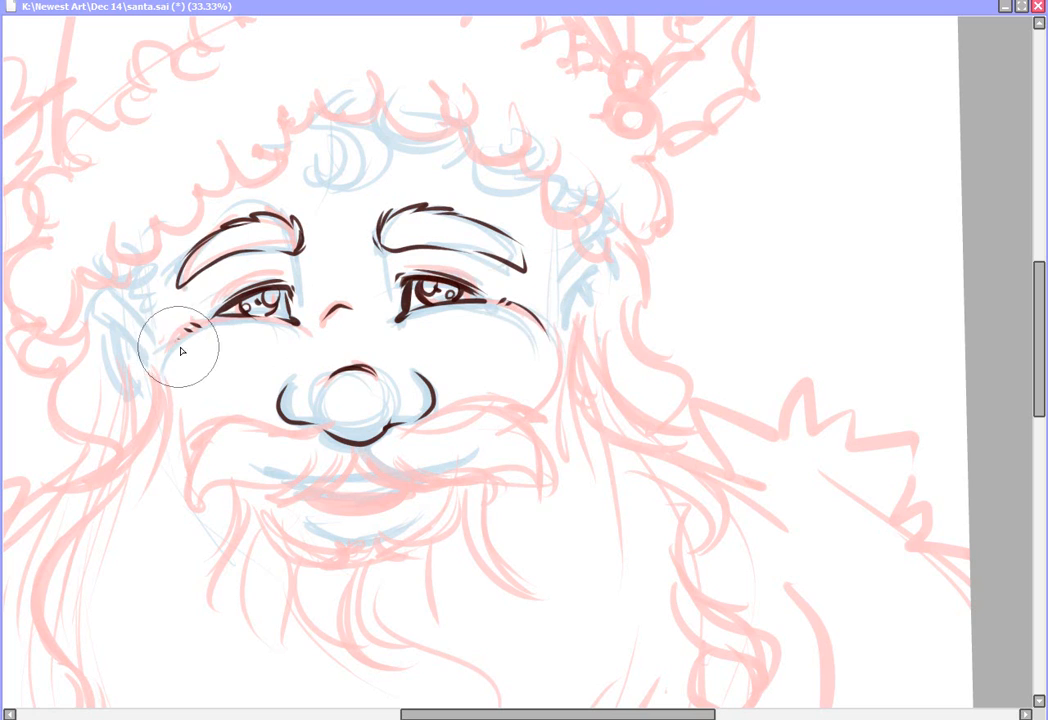
drag(187, 333, 164, 367)
drag(136, 264, 163, 352)
drag(117, 297, 163, 350)
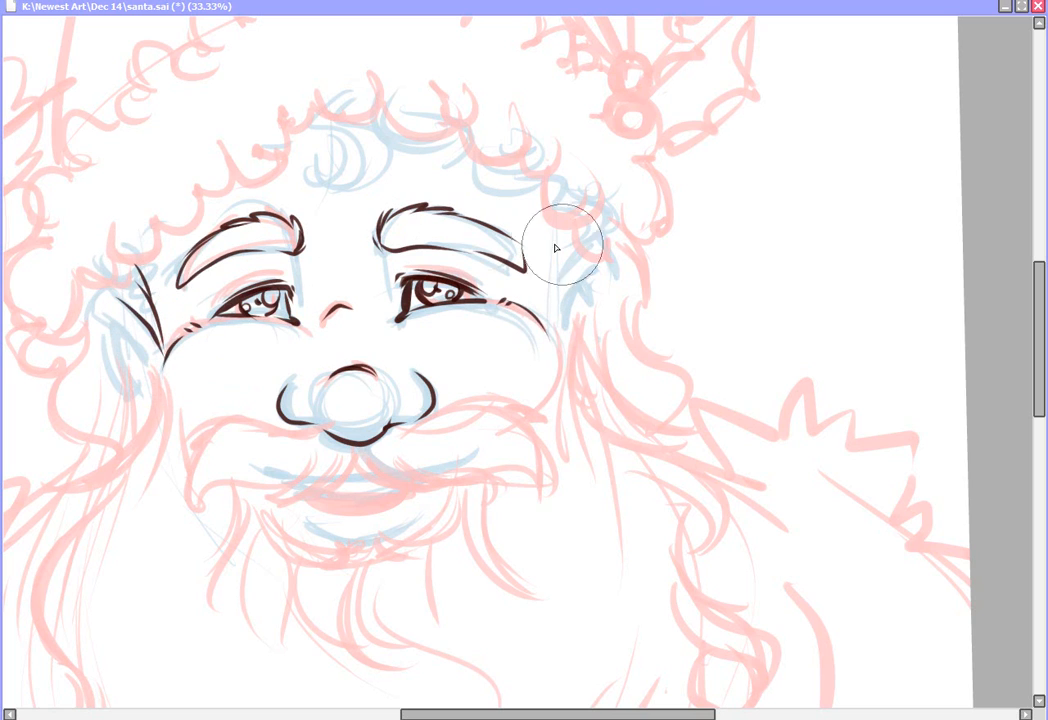
mouse_move(566, 241)
mouse_down()
mouse_move(553, 329)
mouse_move(569, 285)
mouse_up()
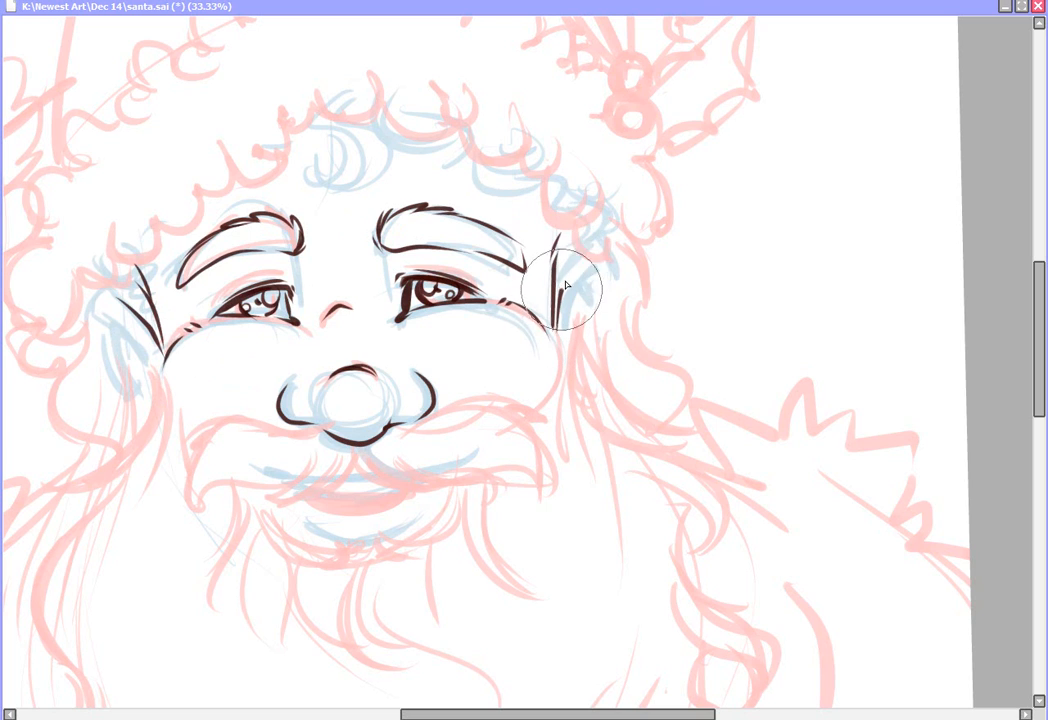
Step: Ink the curled forelock in the middle of the forehead and wavy hair strands to its left below the brim
mouse_move(299, 145)
mouse_down()
mouse_move(331, 181)
mouse_move(342, 163)
mouse_move(313, 141)
mouse_move(345, 179)
mouse_move(317, 218)
mouse_move(349, 212)
mouse_up()
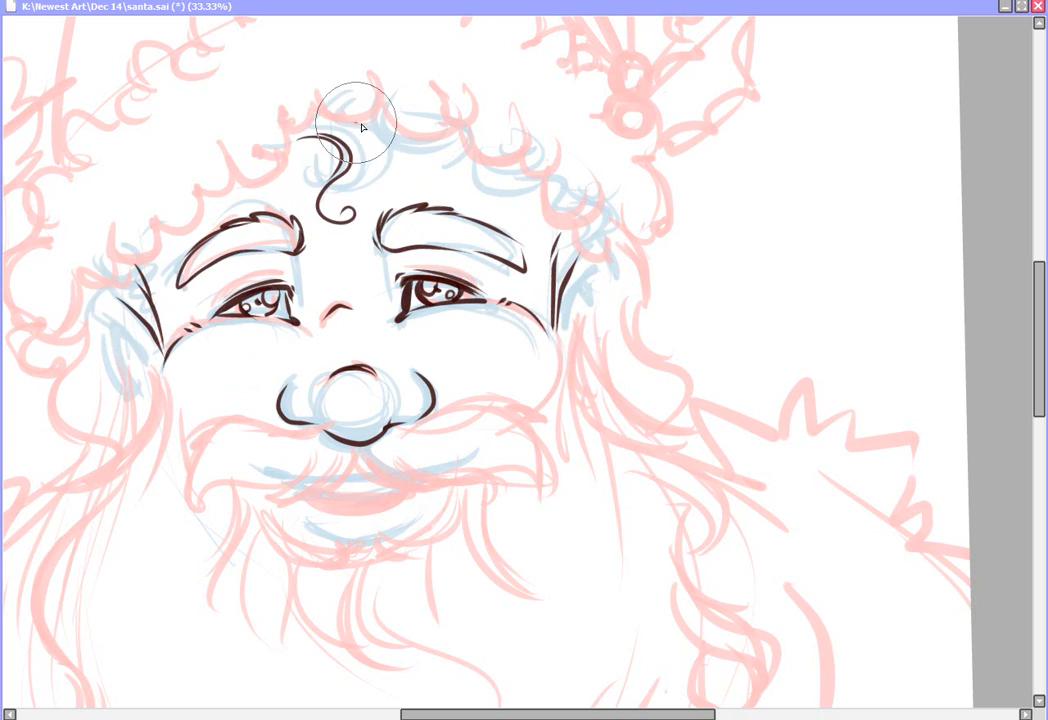
mouse_move(356, 122)
mouse_down()
mouse_move(364, 188)
mouse_move(342, 217)
mouse_move(351, 216)
mouse_up()
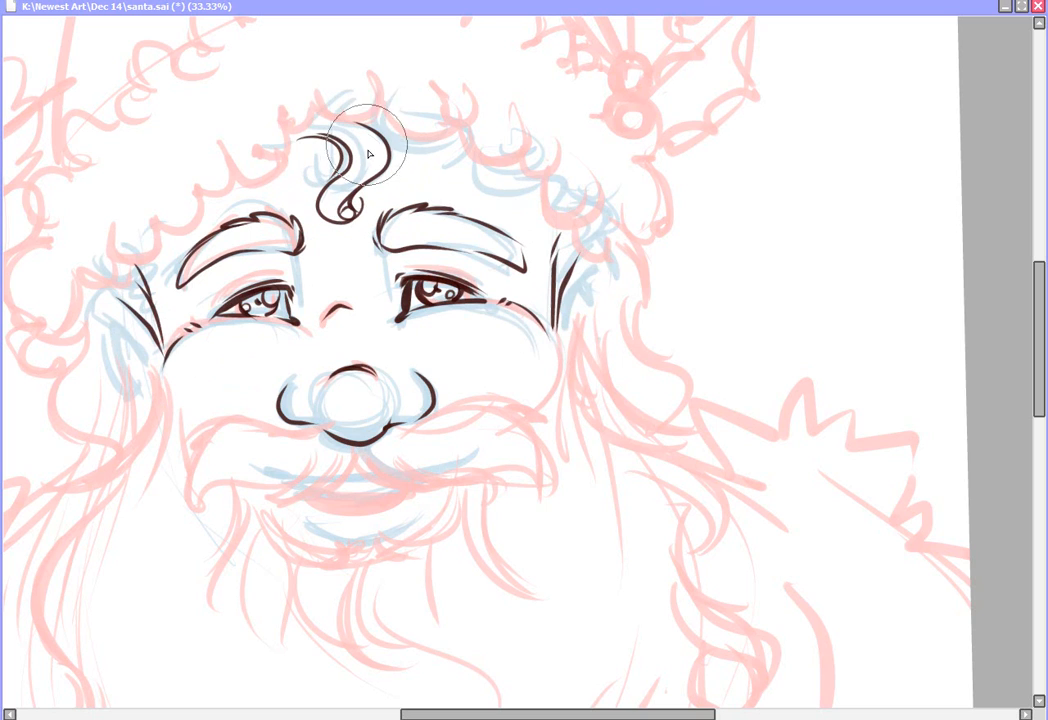
mouse_move(319, 134)
mouse_down()
mouse_move(364, 140)
mouse_move(370, 180)
mouse_up()
mouse_move(301, 142)
mouse_down()
mouse_move(298, 183)
mouse_move(282, 207)
mouse_move(289, 180)
mouse_move(278, 202)
mouse_move(223, 209)
mouse_up()
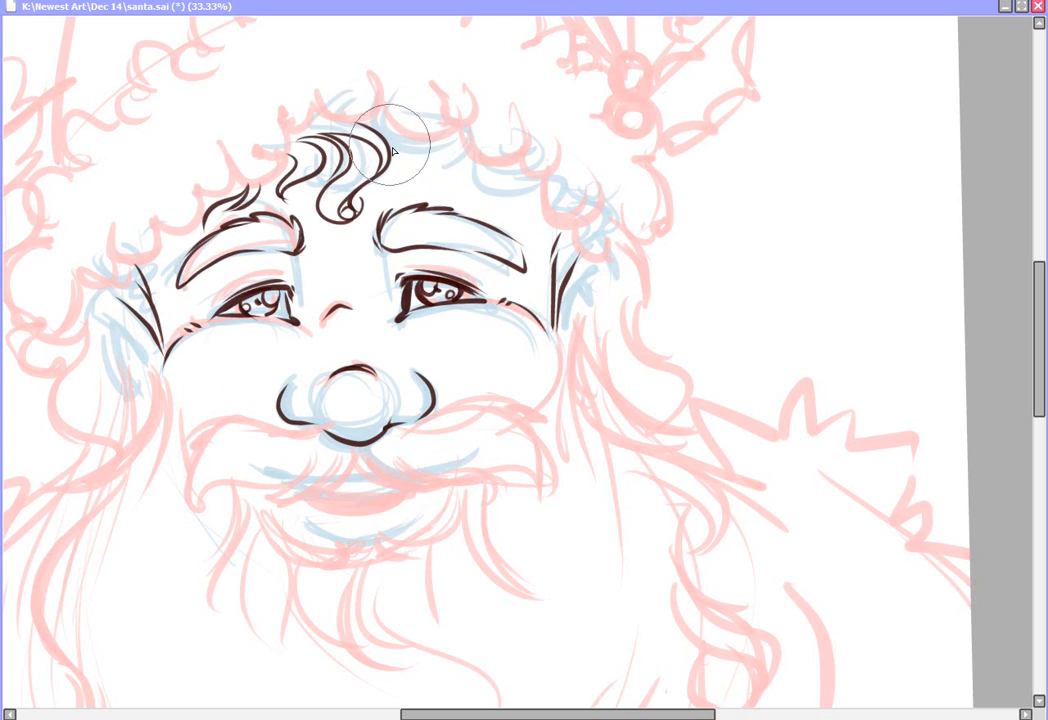
Step: Ink the wavy hair strands right of the forelock, ending in curls, and the short tufts at the left temple
drag(370, 124, 456, 178)
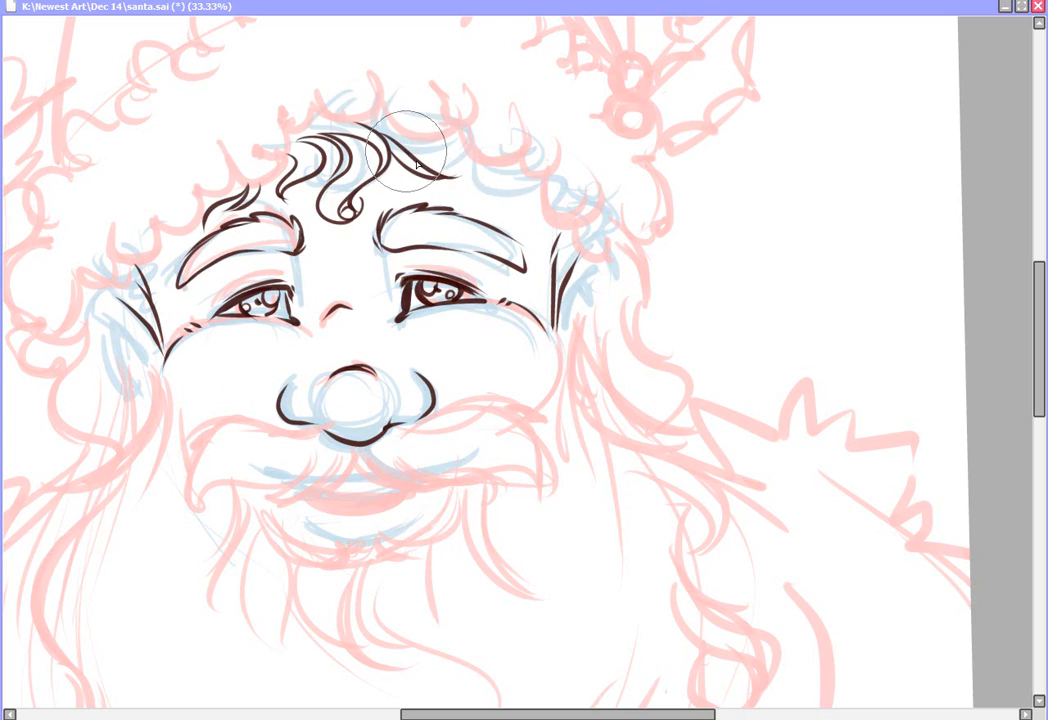
mouse_move(415, 136)
mouse_down()
mouse_move(451, 168)
mouse_move(483, 157)
mouse_move(452, 155)
mouse_move(506, 162)
mouse_move(503, 181)
mouse_move(469, 171)
mouse_move(491, 181)
mouse_move(495, 212)
mouse_move(542, 199)
mouse_move(511, 204)
mouse_up()
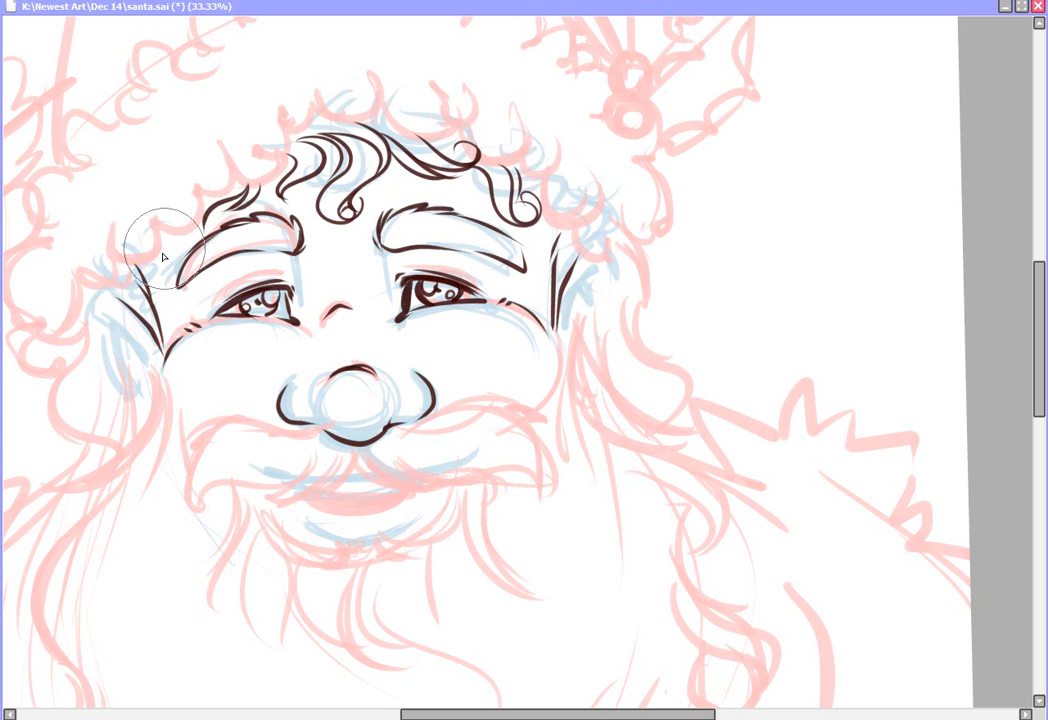
mouse_move(178, 237)
mouse_down()
mouse_move(172, 288)
mouse_move(131, 278)
mouse_move(137, 268)
mouse_move(146, 286)
mouse_move(198, 229)
mouse_move(187, 296)
mouse_move(171, 292)
mouse_move(179, 258)
mouse_move(159, 337)
mouse_up()
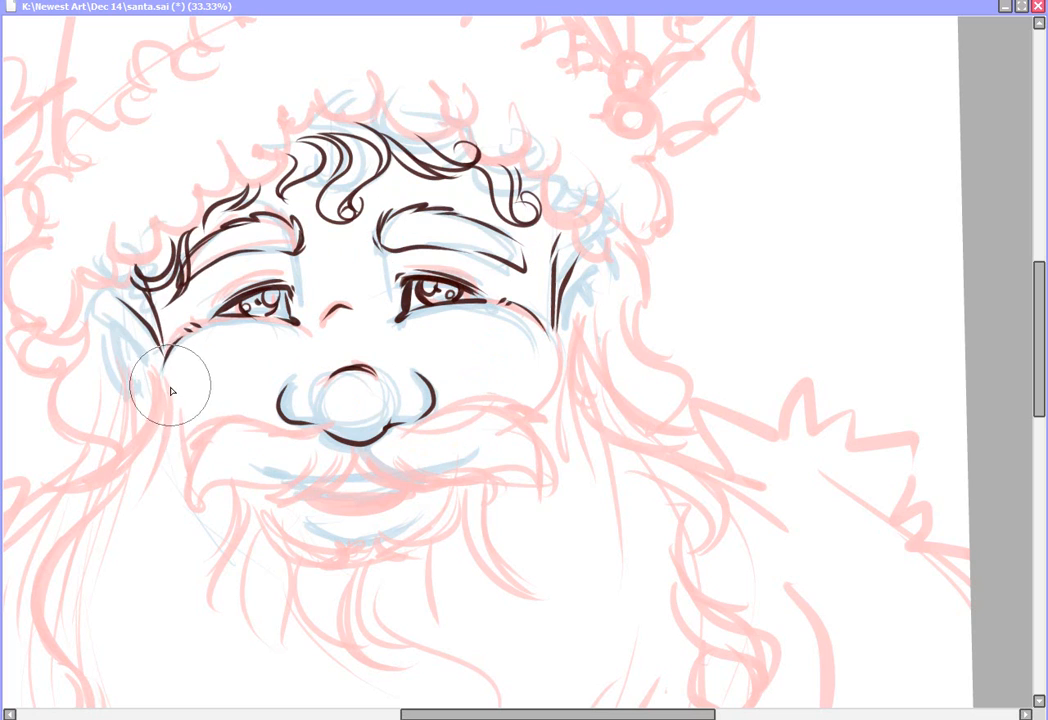
Step: Ink both outer cheek contours and the outer and inner outlines of the two ears
drag(170, 386, 180, 412)
drag(556, 335, 558, 392)
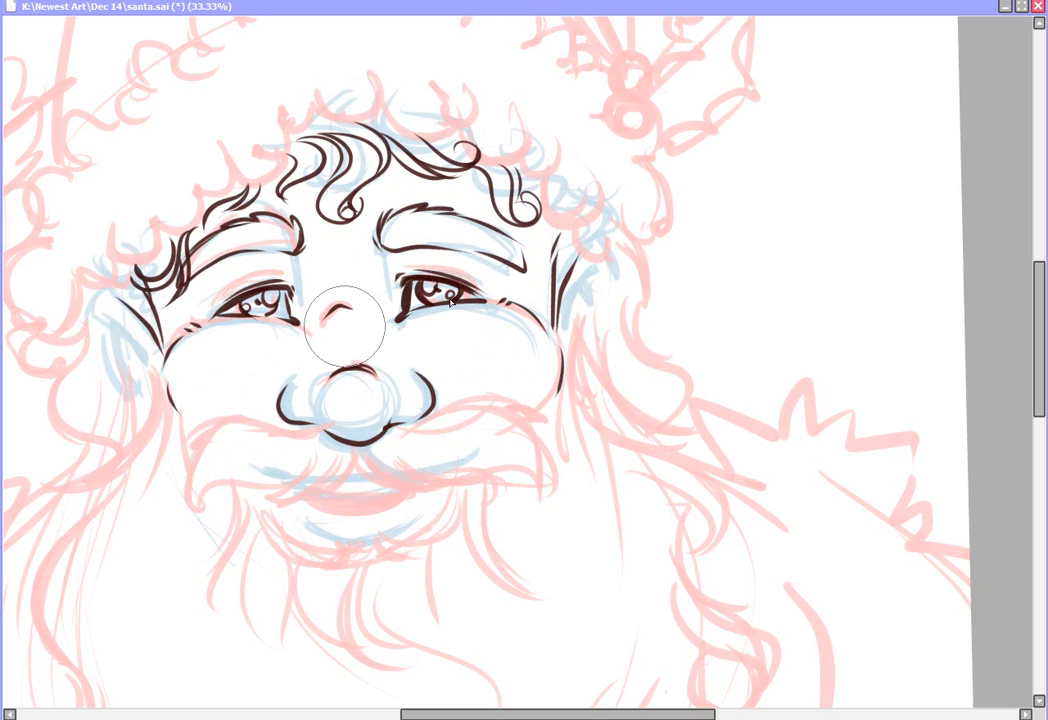
drag(101, 296, 148, 370)
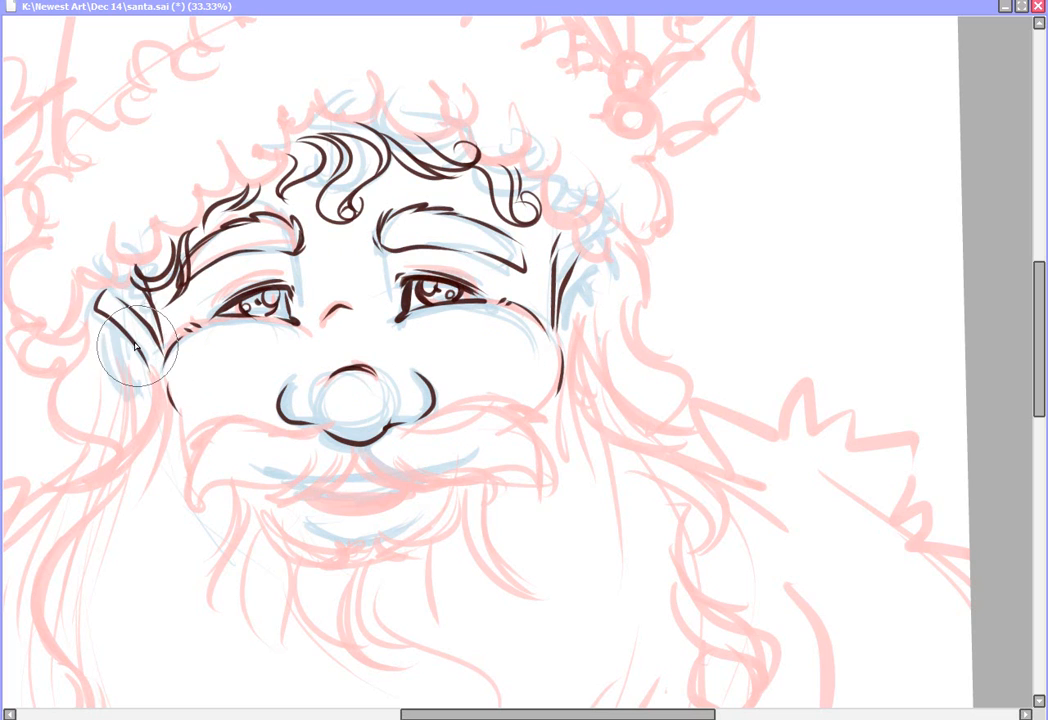
drag(98, 290, 136, 416)
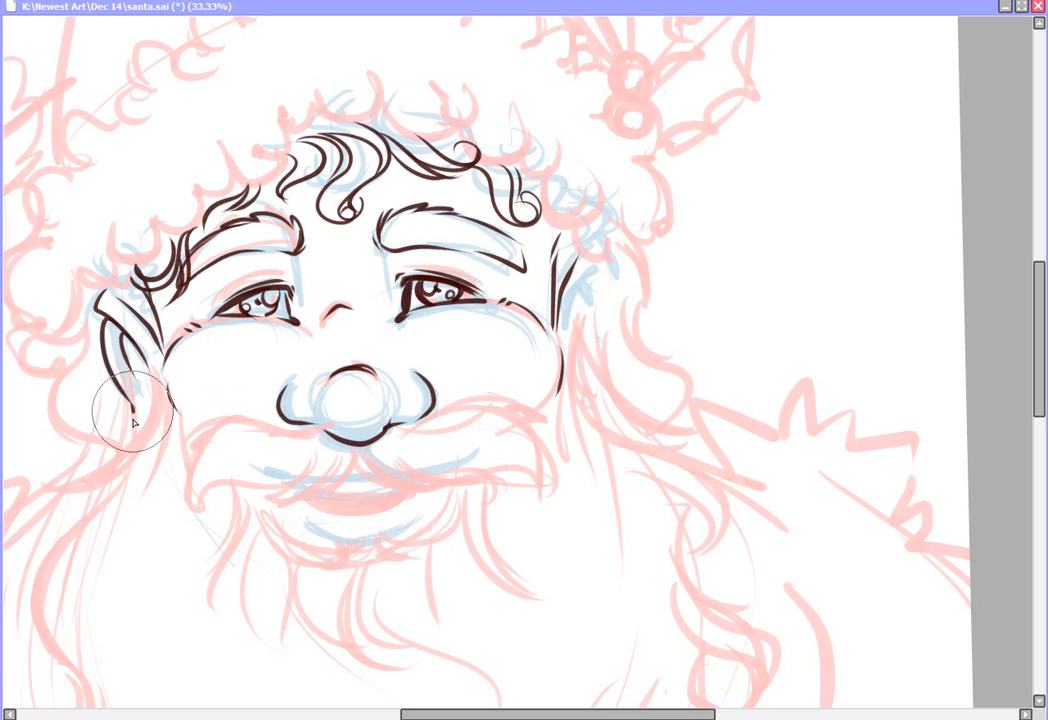
mouse_move(607, 245)
mouse_down()
mouse_move(561, 327)
mouse_move(576, 296)
mouse_move(577, 322)
mouse_move(594, 282)
mouse_move(584, 287)
mouse_move(595, 319)
mouse_move(610, 316)
mouse_move(607, 297)
mouse_move(599, 341)
mouse_up()
Step: Ink the full moustache outline on both sides of the nose, with pointed hair tufts and downturned tips
drag(358, 452, 402, 491)
mouse_move(359, 453)
mouse_down()
mouse_move(389, 488)
mouse_move(489, 479)
mouse_move(454, 470)
mouse_move(496, 481)
mouse_move(447, 464)
mouse_move(485, 479)
mouse_move(541, 479)
mouse_up()
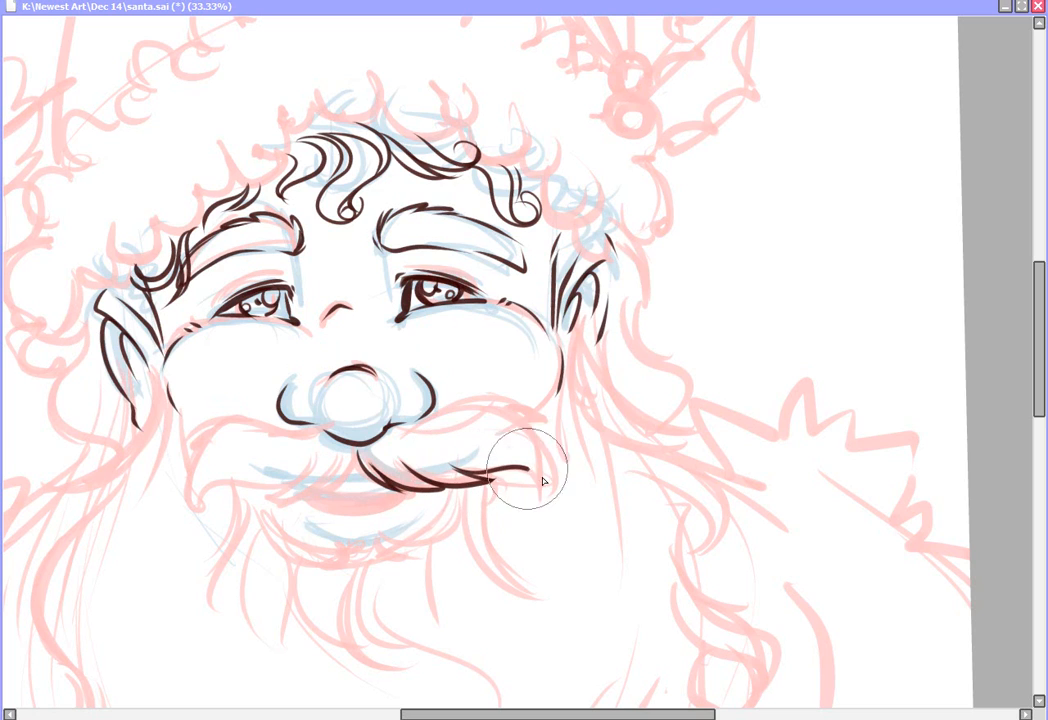
mouse_move(436, 422)
mouse_down()
mouse_move(471, 391)
mouse_move(455, 410)
mouse_move(479, 397)
mouse_move(538, 409)
mouse_move(506, 413)
mouse_move(531, 420)
mouse_move(558, 457)
mouse_move(554, 488)
mouse_up()
drag(522, 449, 547, 489)
mouse_move(315, 428)
mouse_down()
mouse_move(256, 412)
mouse_move(282, 431)
mouse_move(240, 417)
mouse_move(212, 425)
mouse_move(241, 426)
mouse_move(213, 431)
mouse_move(173, 481)
mouse_move(177, 464)
mouse_move(176, 487)
mouse_move(206, 456)
mouse_move(198, 525)
mouse_up()
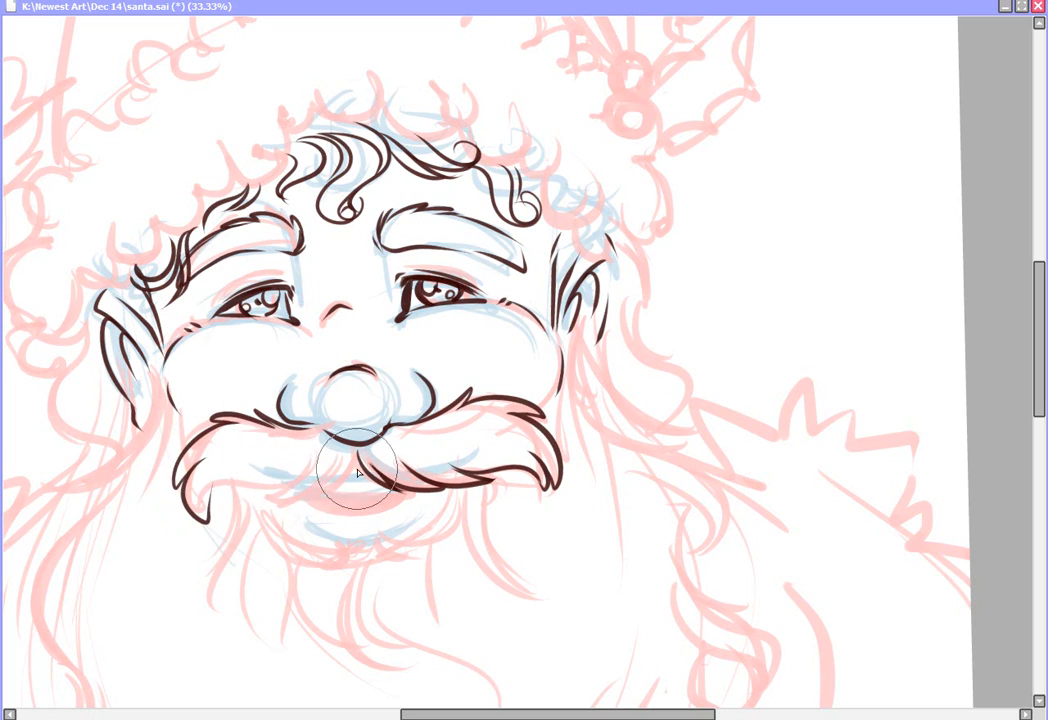
mouse_move(332, 476)
mouse_down()
mouse_move(277, 502)
mouse_move(306, 475)
mouse_move(277, 494)
mouse_move(207, 507)
mouse_up()
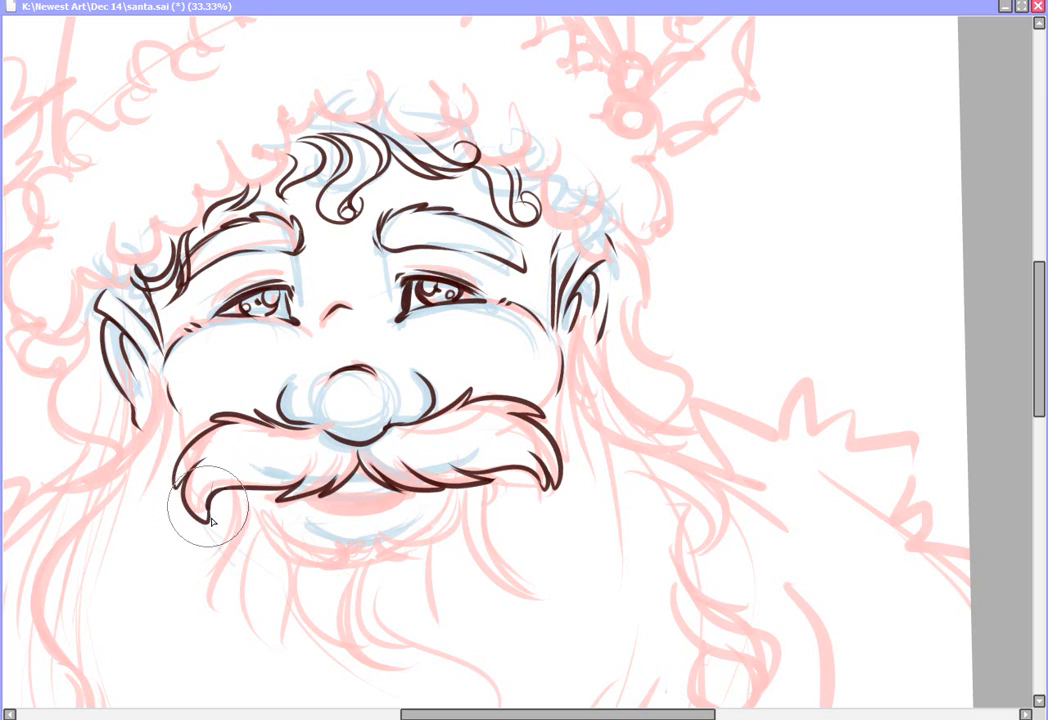
Step: Ink the open smiling mouth below the moustache and the curved line under the lower lip
scroll(517, 362, down, 4)
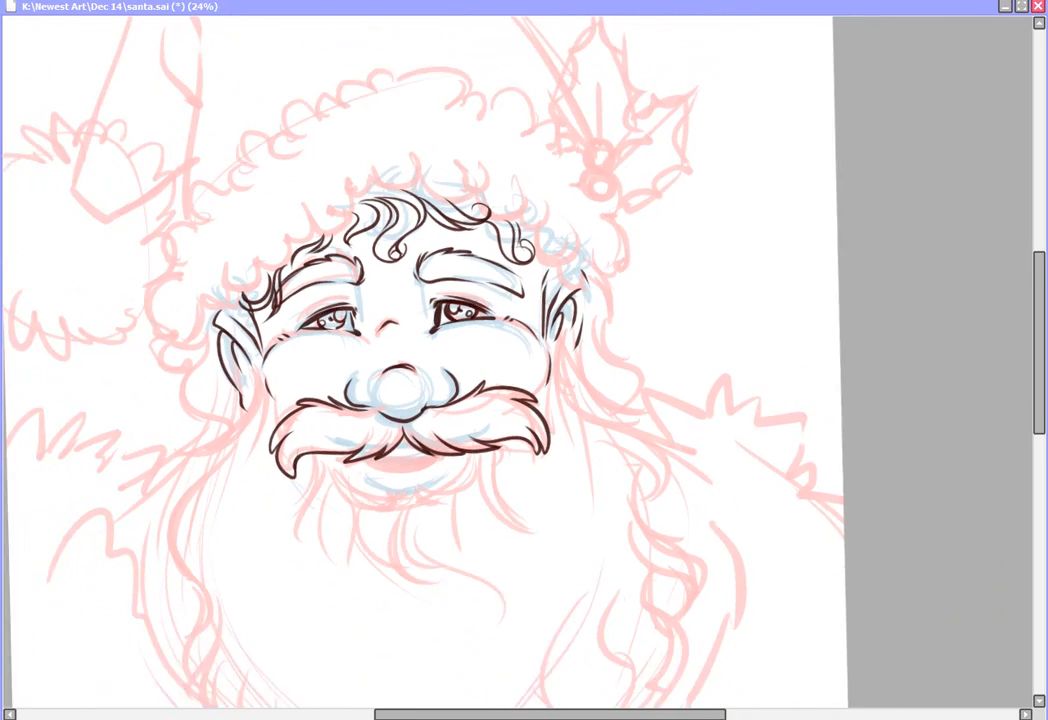
scroll(517, 362, up, 2)
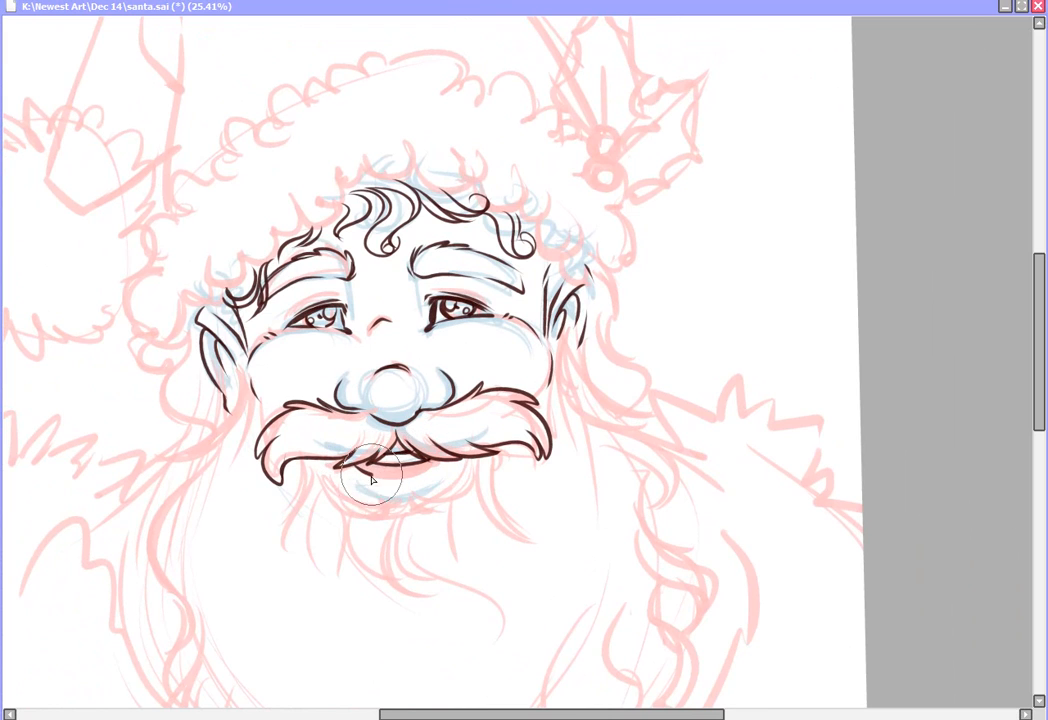
drag(371, 480, 437, 464)
mouse_move(368, 471)
mouse_down()
mouse_move(390, 479)
mouse_move(446, 458)
mouse_up()
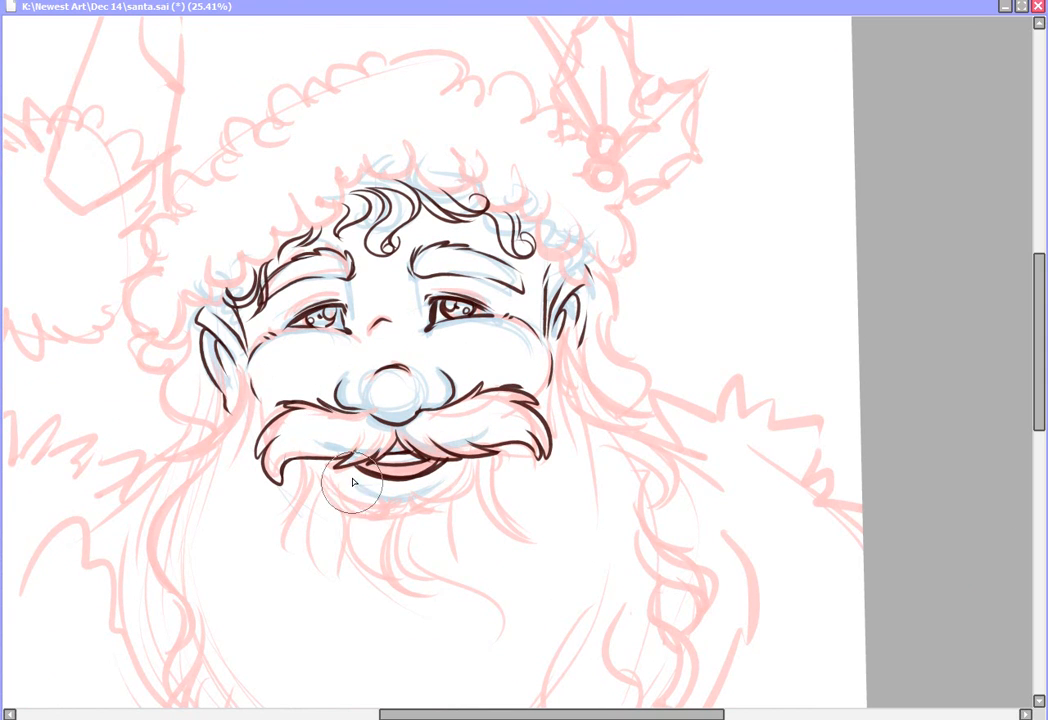
mouse_move(357, 489)
mouse_down()
mouse_move(395, 501)
mouse_move(451, 475)
mouse_up()
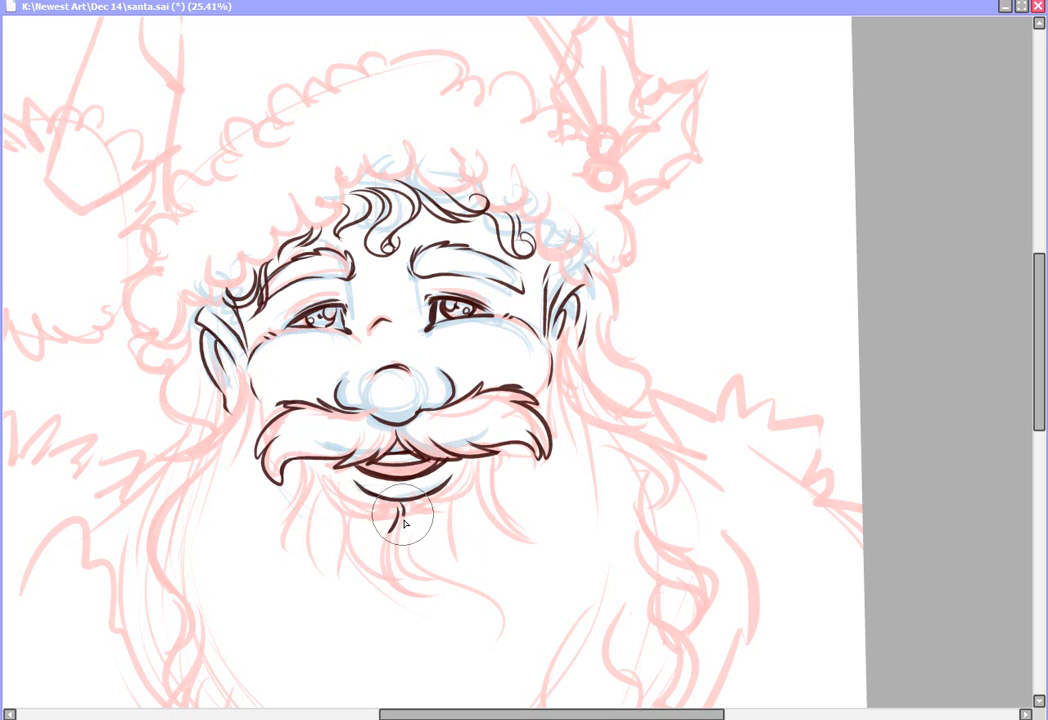
Step: Ink the wavy tuft in the middle of the chin and the beard strands below the moustache's left half
mouse_move(400, 506)
mouse_down()
mouse_move(378, 548)
mouse_move(419, 594)
mouse_up()
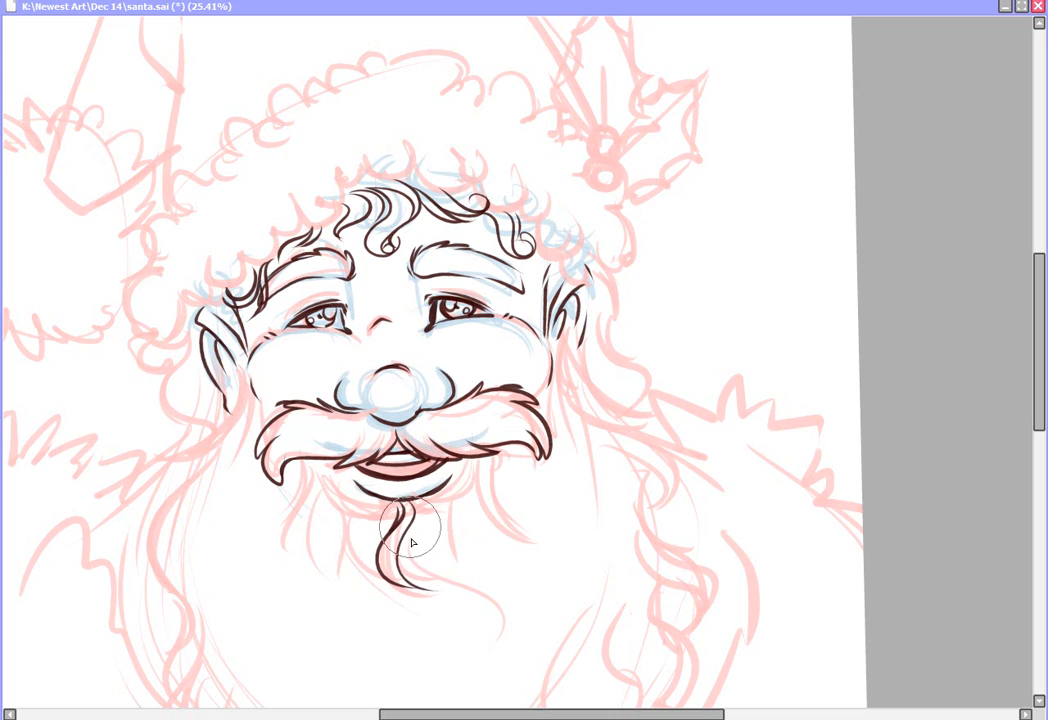
mouse_move(409, 543)
mouse_down()
mouse_move(411, 567)
mouse_move(460, 586)
mouse_up()
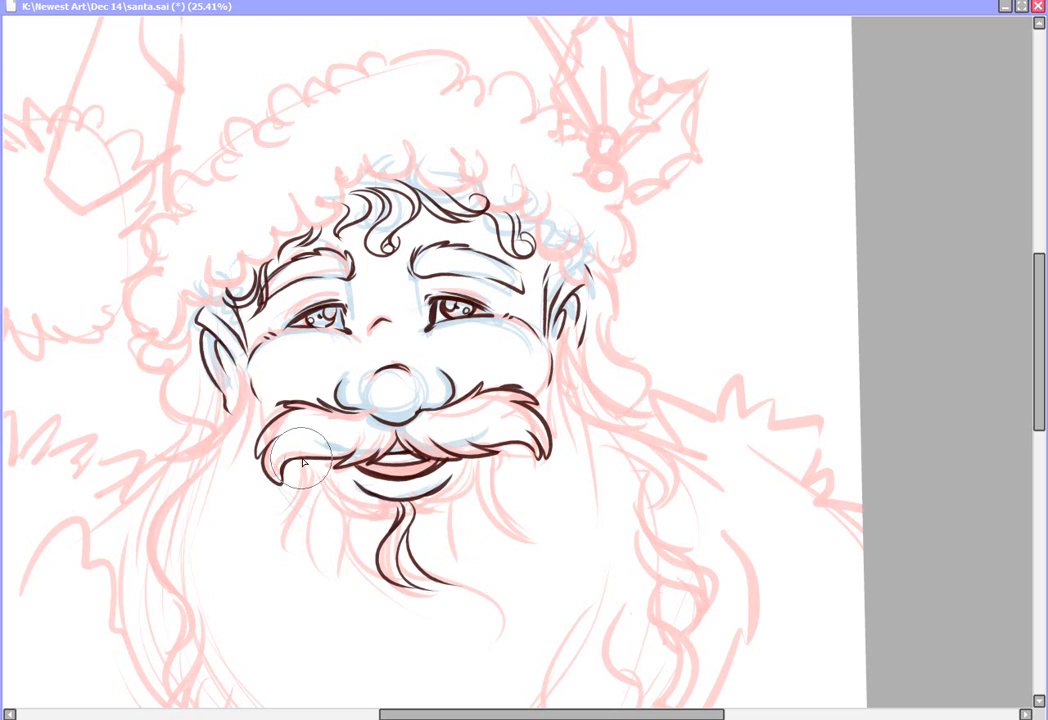
drag(303, 460, 301, 514)
drag(308, 462, 307, 540)
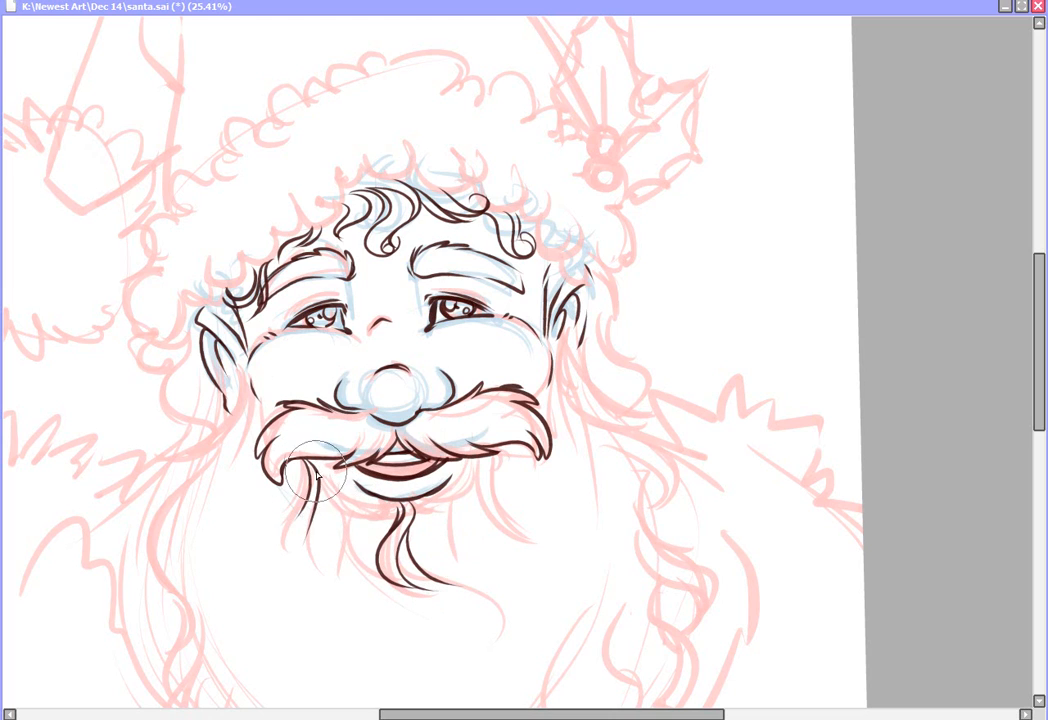
mouse_move(311, 466)
mouse_down()
mouse_move(323, 529)
mouse_move(337, 502)
mouse_move(319, 482)
mouse_move(341, 500)
mouse_move(345, 545)
mouse_up()
key(ctrl+z)
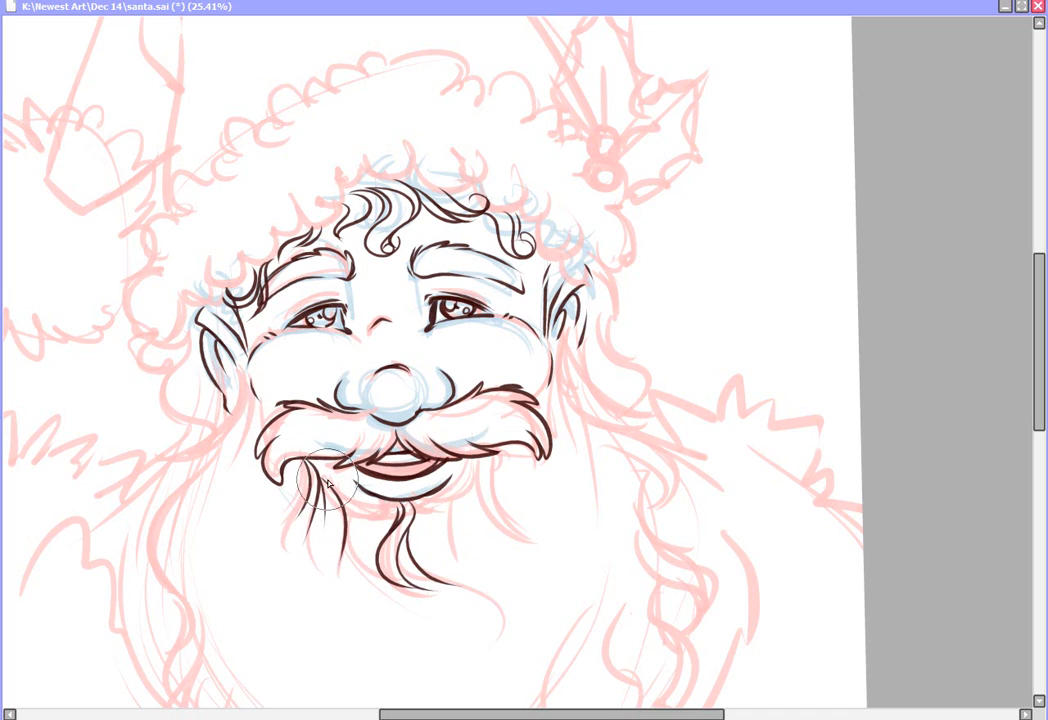
mouse_move(325, 479)
mouse_down()
mouse_move(345, 503)
mouse_move(359, 563)
mouse_up()
drag(346, 504, 385, 526)
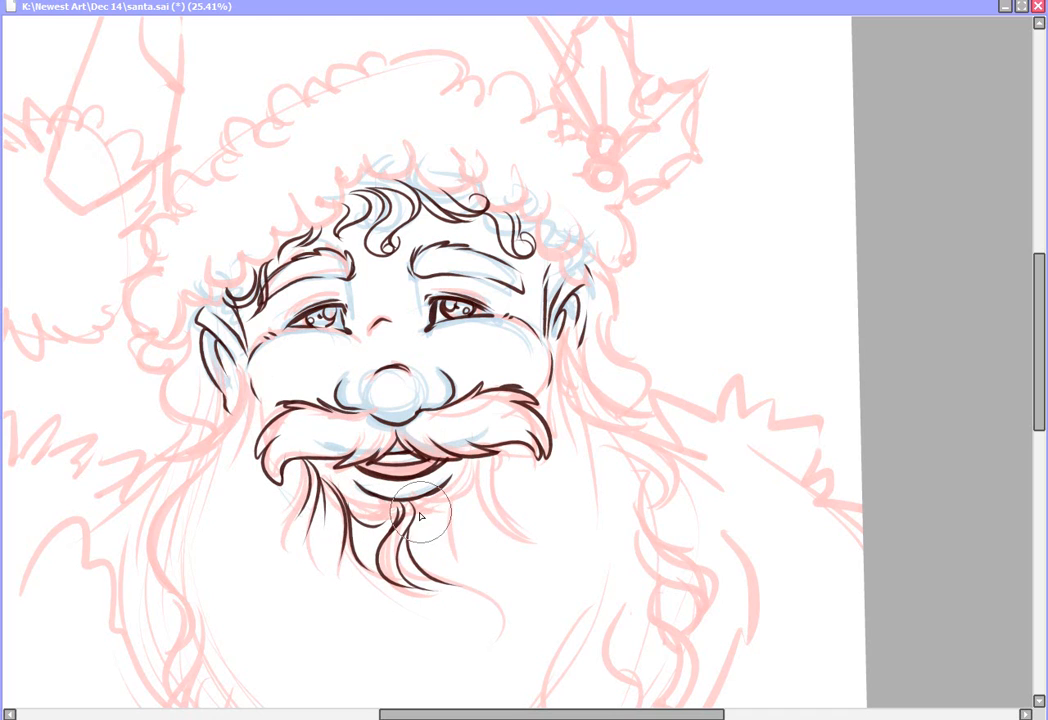
Step: Ink the curved beard strands from the mouth's right corner to beneath the moustache's right half
mouse_move(467, 461)
mouse_down()
mouse_move(461, 518)
mouse_move(464, 456)
mouse_move(457, 510)
mouse_move(464, 468)
mouse_move(438, 508)
mouse_move(445, 575)
mouse_up()
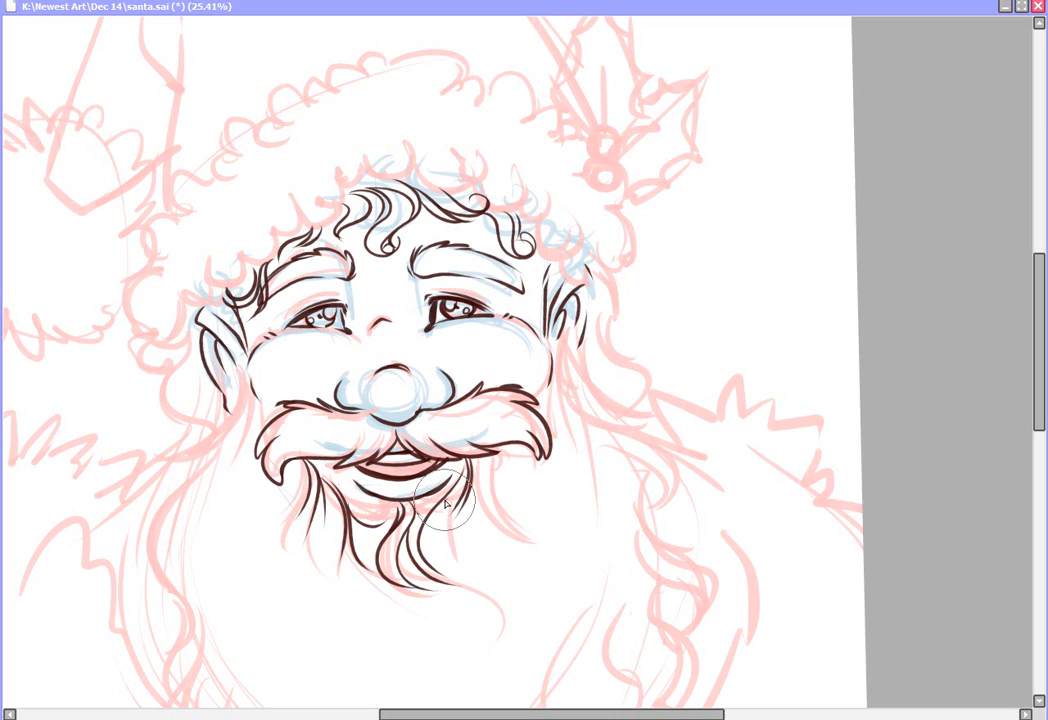
drag(446, 499, 472, 574)
mouse_move(485, 457)
mouse_down()
mouse_move(513, 515)
mouse_move(502, 500)
mouse_up()
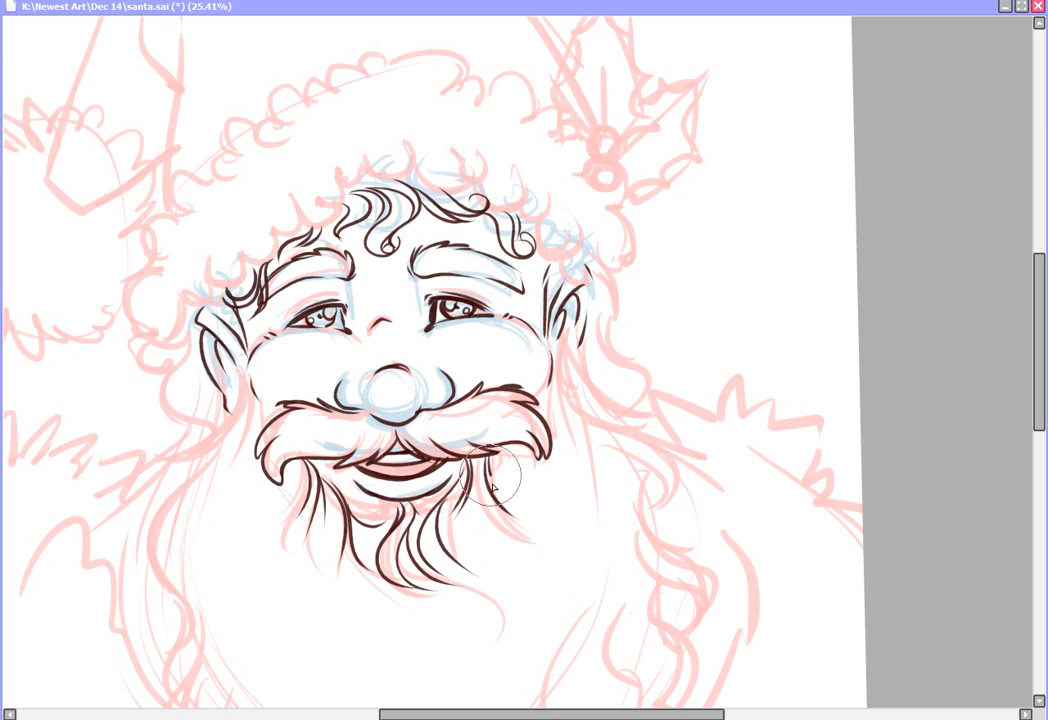
Step: Ink the flowing sideburn locks sweeping outward from below both ears, with double contour lines
mouse_move(557, 346)
mouse_down()
mouse_move(596, 414)
mouse_move(628, 412)
mouse_up()
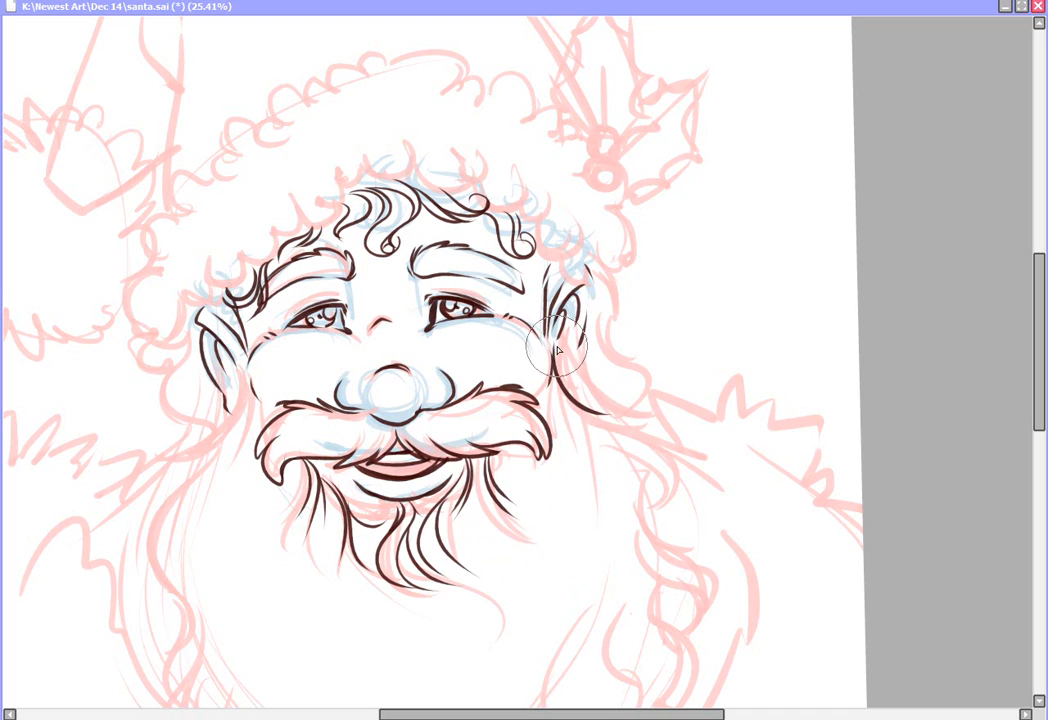
mouse_move(560, 388)
mouse_down()
mouse_move(586, 417)
mouse_move(666, 432)
mouse_up()
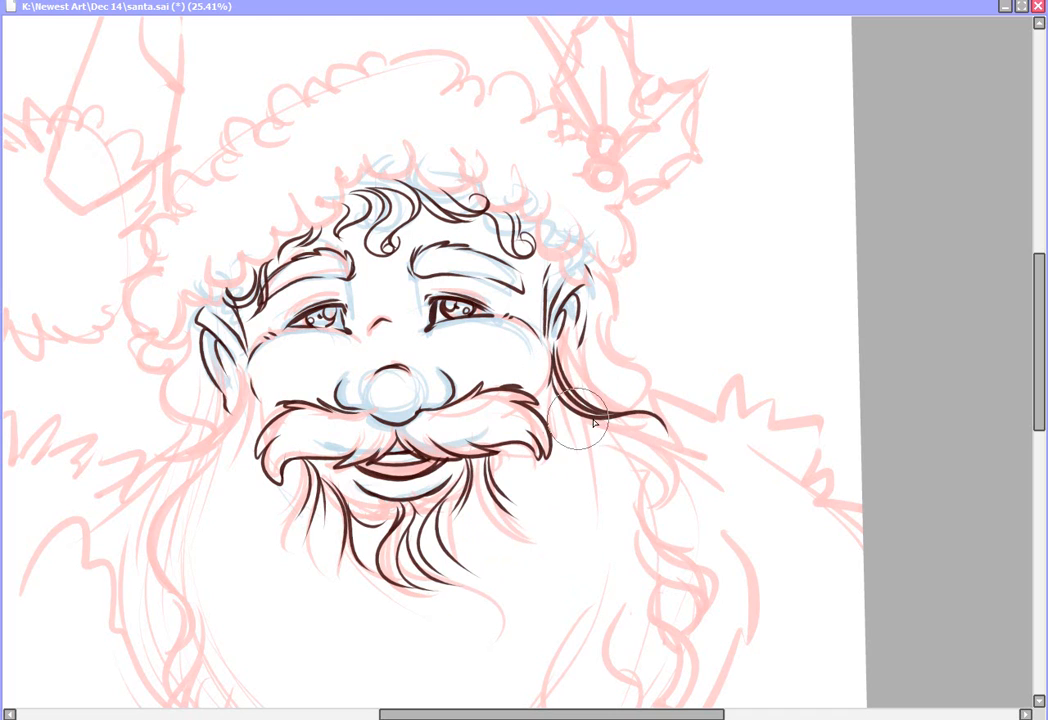
mouse_move(571, 412)
mouse_down()
mouse_move(644, 425)
mouse_move(673, 443)
mouse_up()
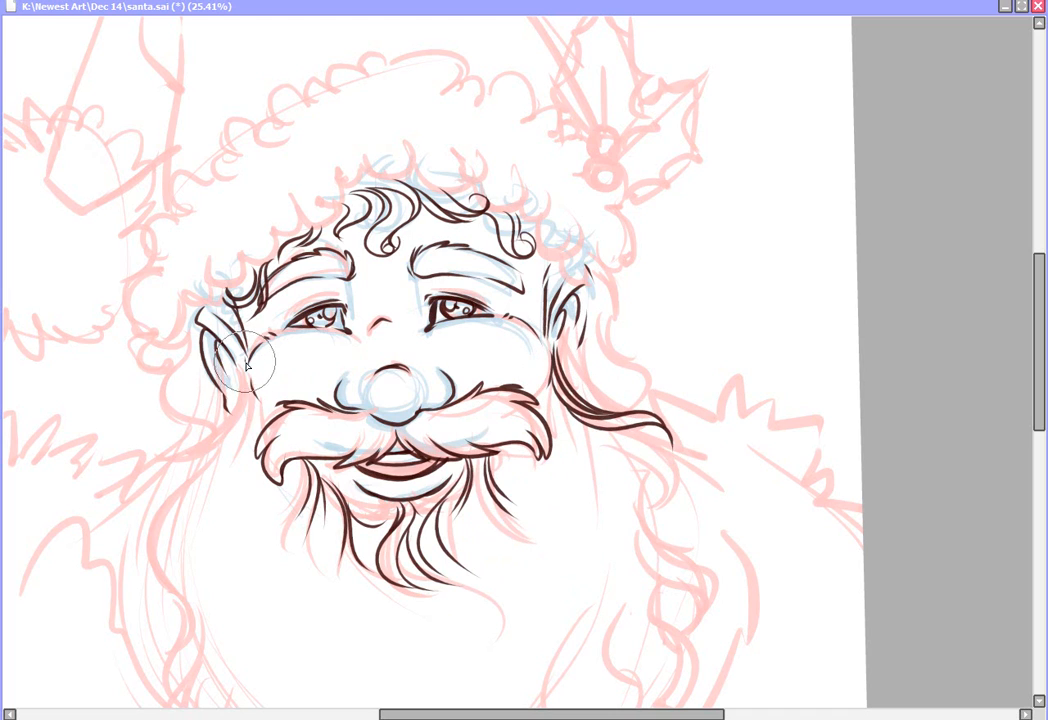
mouse_move(245, 354)
mouse_down()
mouse_move(220, 426)
mouse_move(189, 418)
mouse_move(199, 406)
mouse_move(187, 429)
mouse_move(232, 418)
mouse_move(245, 387)
mouse_move(229, 427)
mouse_move(167, 458)
mouse_move(165, 505)
mouse_up()
drag(241, 432, 164, 502)
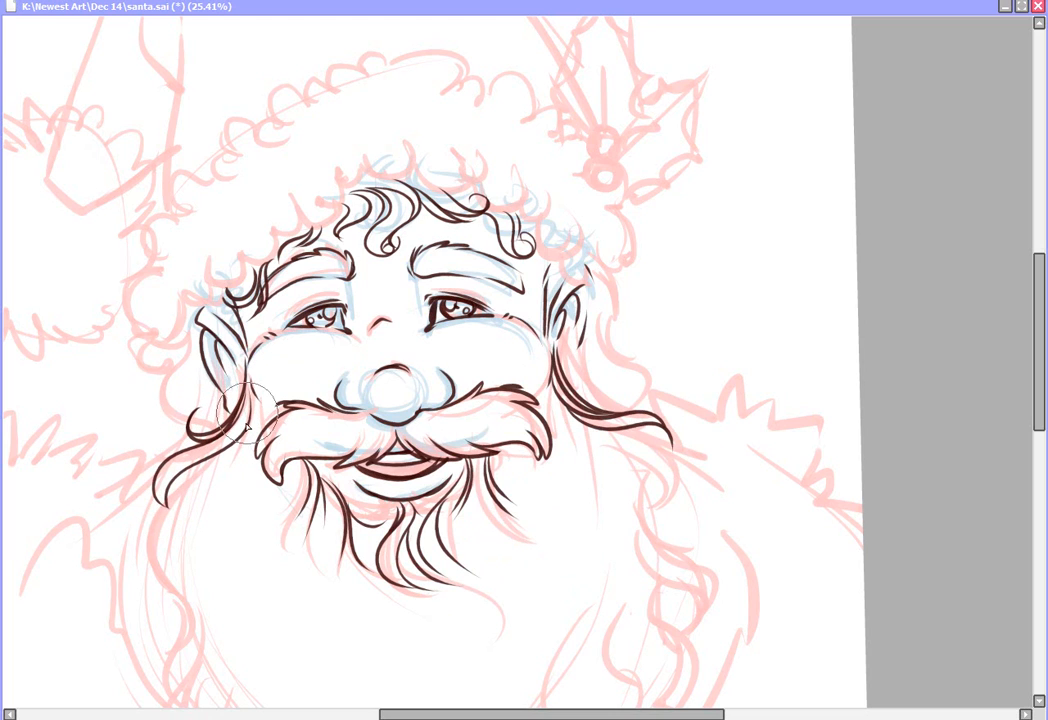
mouse_move(251, 386)
mouse_down()
mouse_move(223, 449)
mouse_move(166, 480)
mouse_move(164, 510)
mouse_up()
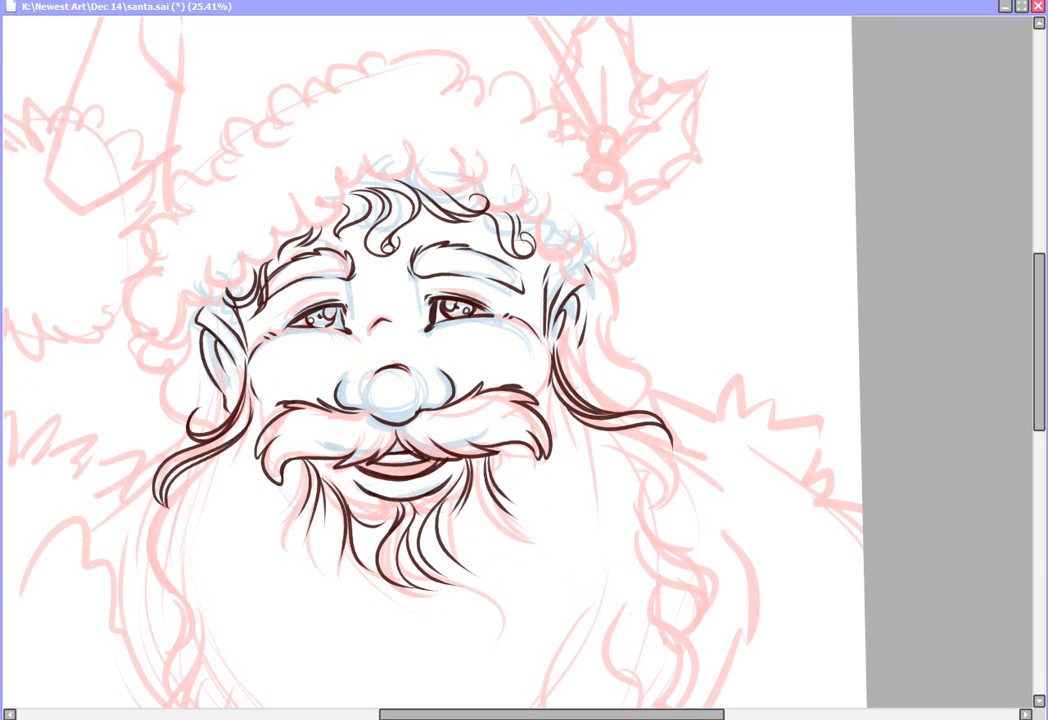
Step: Ink the long wavy locks down the beard's left edge, ending in a large curl at the lower end
scroll(518, 361, down, 3)
scroll(518, 361, up, 2)
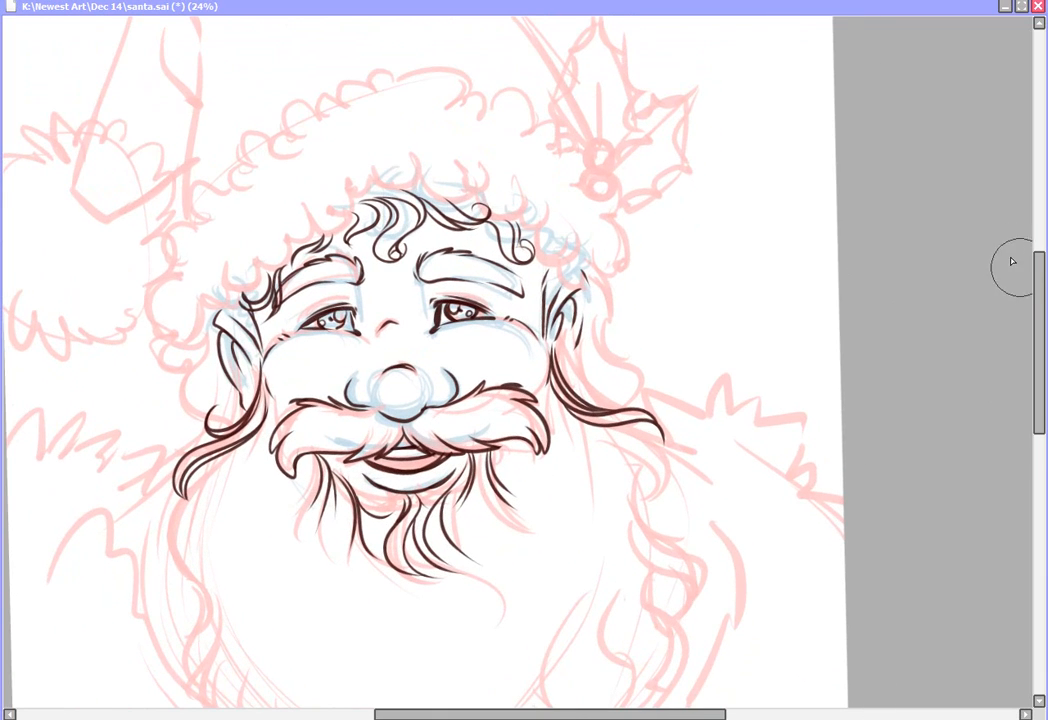
scroll(1011, 257, down, 3)
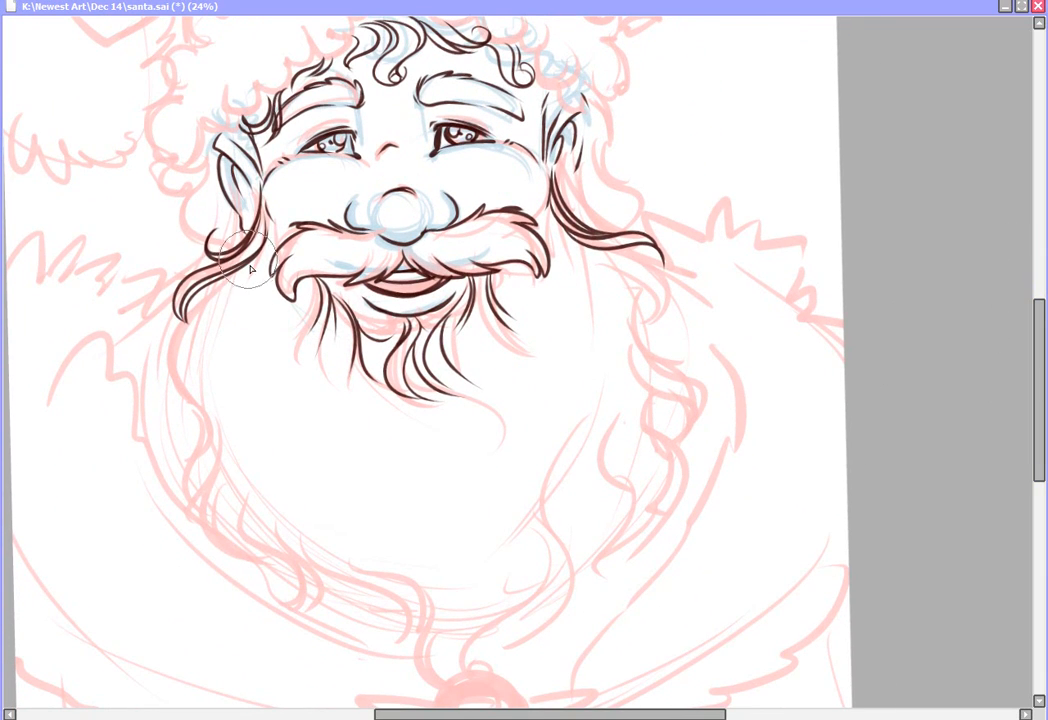
mouse_move(222, 268)
mouse_down()
mouse_move(195, 312)
mouse_move(180, 352)
mouse_move(207, 432)
mouse_up()
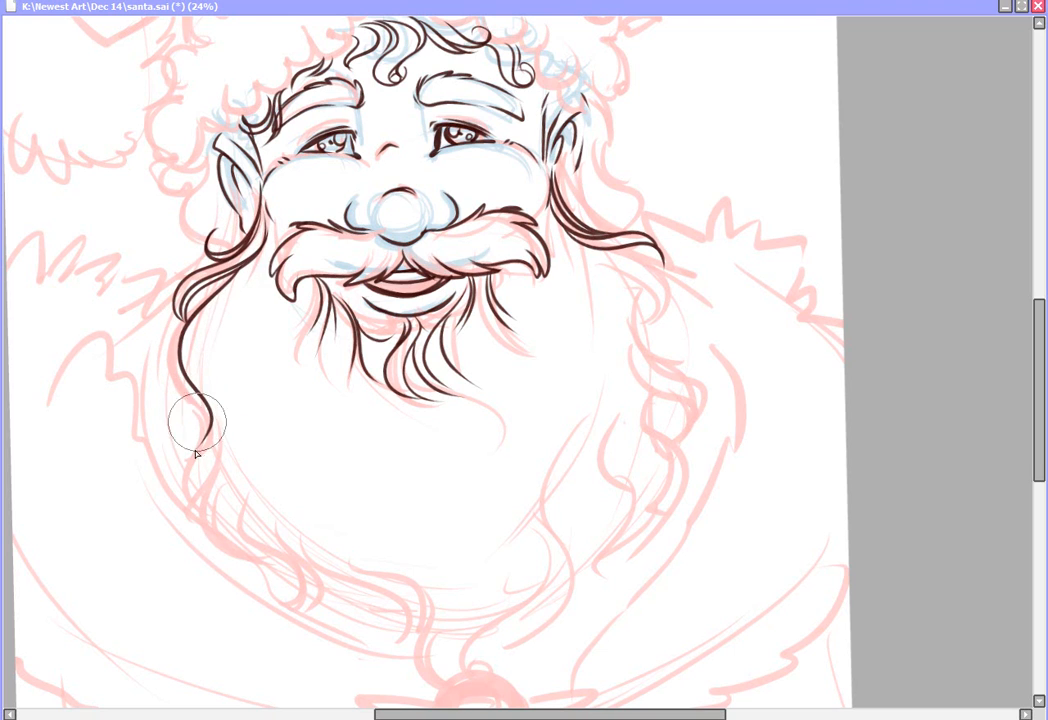
mouse_move(187, 342)
mouse_down()
mouse_move(221, 411)
mouse_move(200, 443)
mouse_up()
mouse_move(199, 390)
mouse_down()
mouse_move(178, 449)
mouse_move(207, 513)
mouse_up()
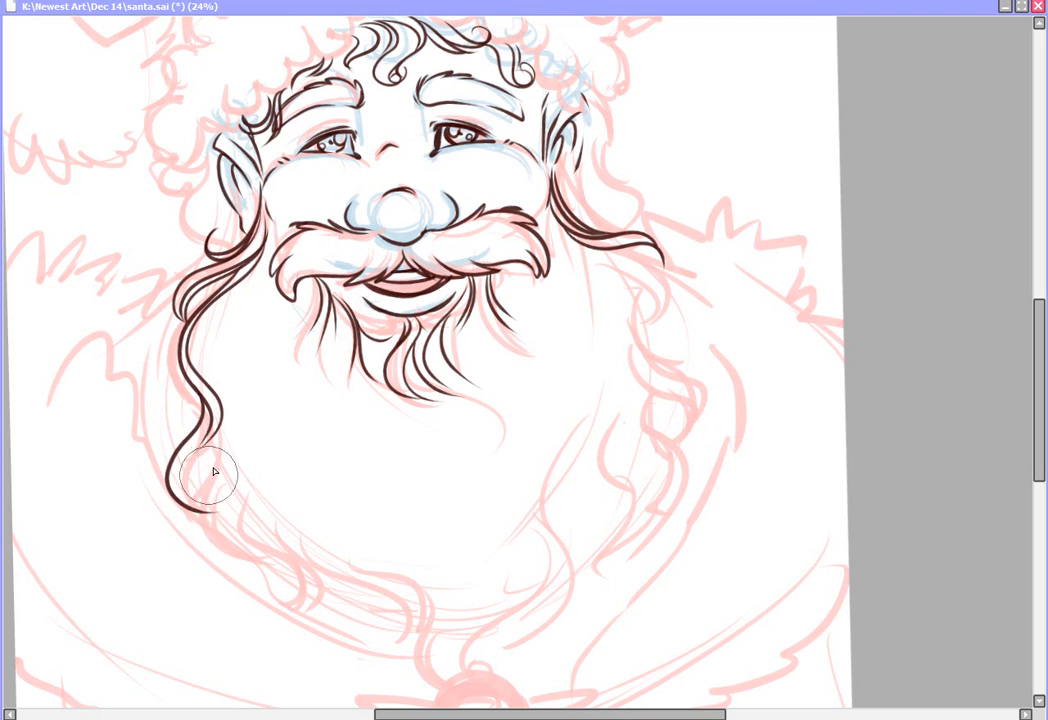
mouse_move(221, 405)
mouse_down()
mouse_move(213, 461)
mouse_move(222, 517)
mouse_up()
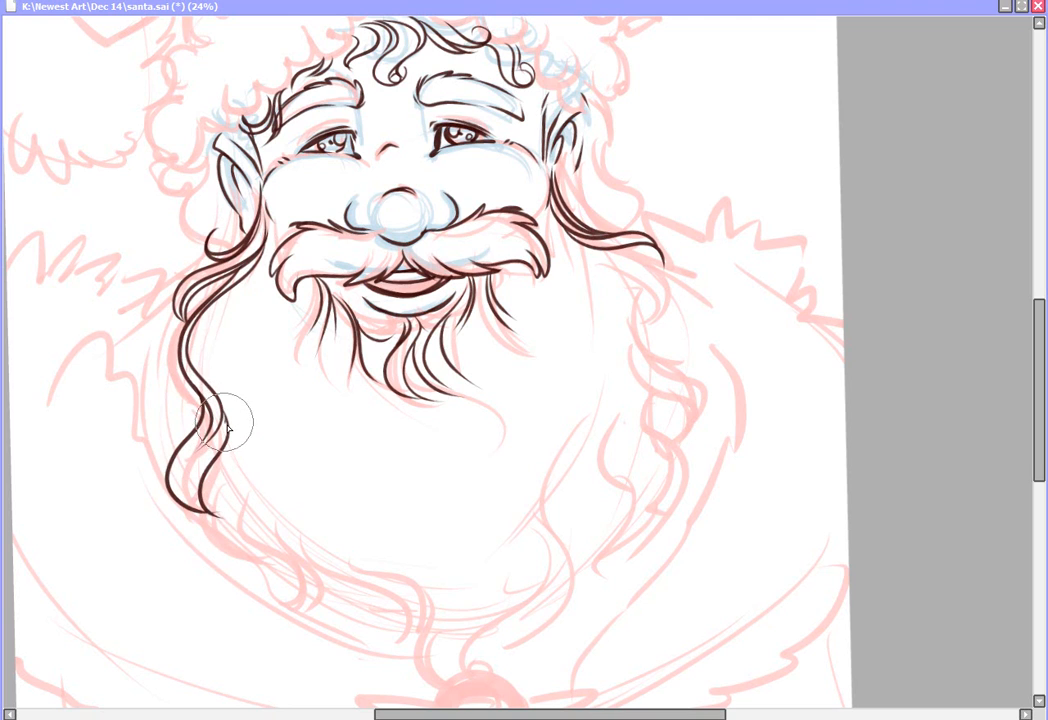
drag(217, 430, 205, 512)
mouse_move(222, 445)
mouse_down()
mouse_move(214, 492)
mouse_move(261, 560)
mouse_move(240, 469)
mouse_move(268, 552)
mouse_up()
mouse_move(239, 486)
mouse_down()
mouse_move(239, 522)
mouse_move(264, 551)
mouse_move(274, 545)
mouse_move(270, 588)
mouse_up()
mouse_move(247, 491)
mouse_down()
mouse_move(256, 520)
mouse_move(325, 556)
mouse_move(306, 613)
mouse_move(268, 584)
mouse_move(294, 575)
mouse_move(295, 557)
mouse_move(277, 543)
mouse_move(303, 595)
mouse_up()
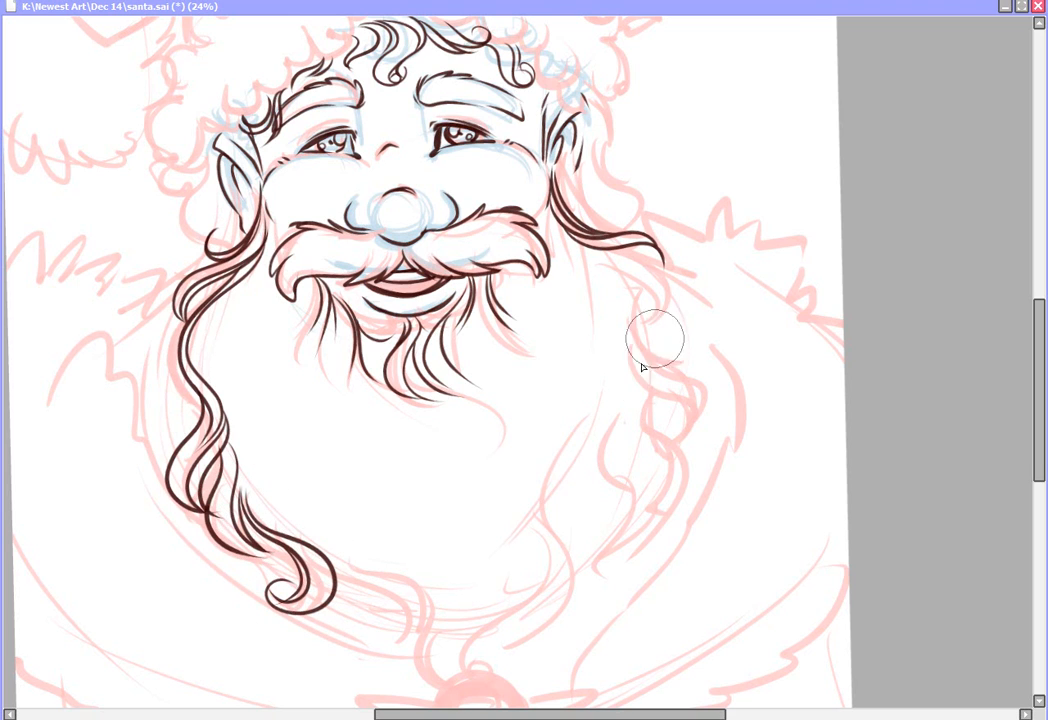
Step: Ink the layered sideburn locks below the right ear, extending them down to an upturned curl beside the beard
mouse_move(578, 237)
mouse_down()
mouse_move(618, 255)
mouse_move(653, 323)
mouse_up()
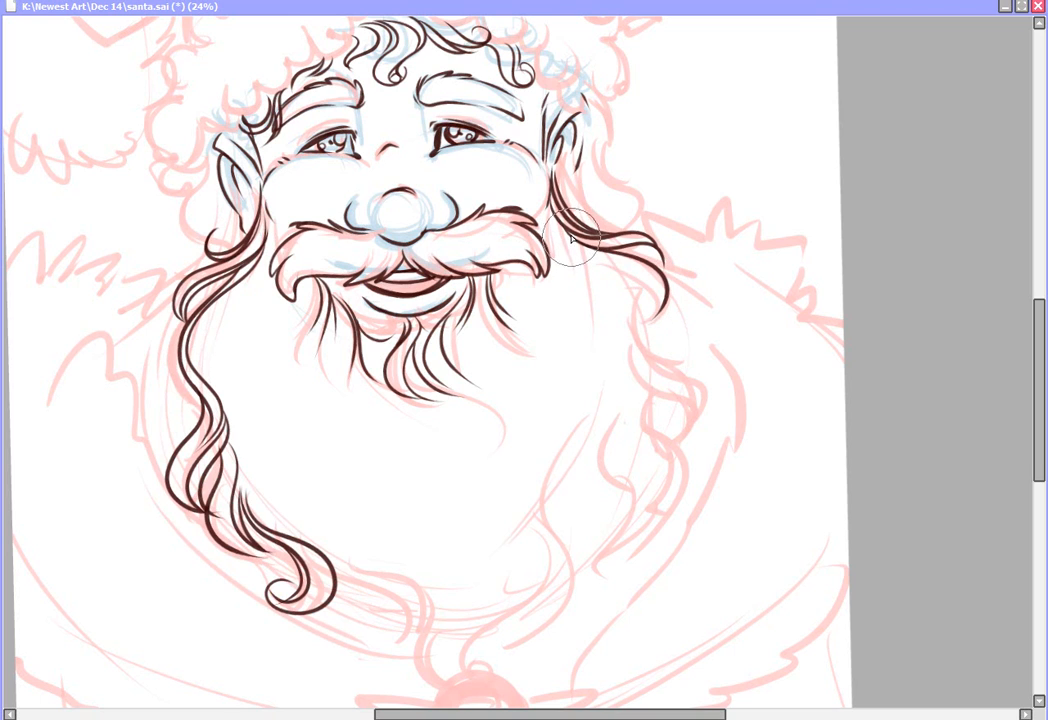
mouse_move(575, 239)
mouse_down()
mouse_move(655, 285)
mouse_move(661, 328)
mouse_up()
drag(579, 238, 653, 327)
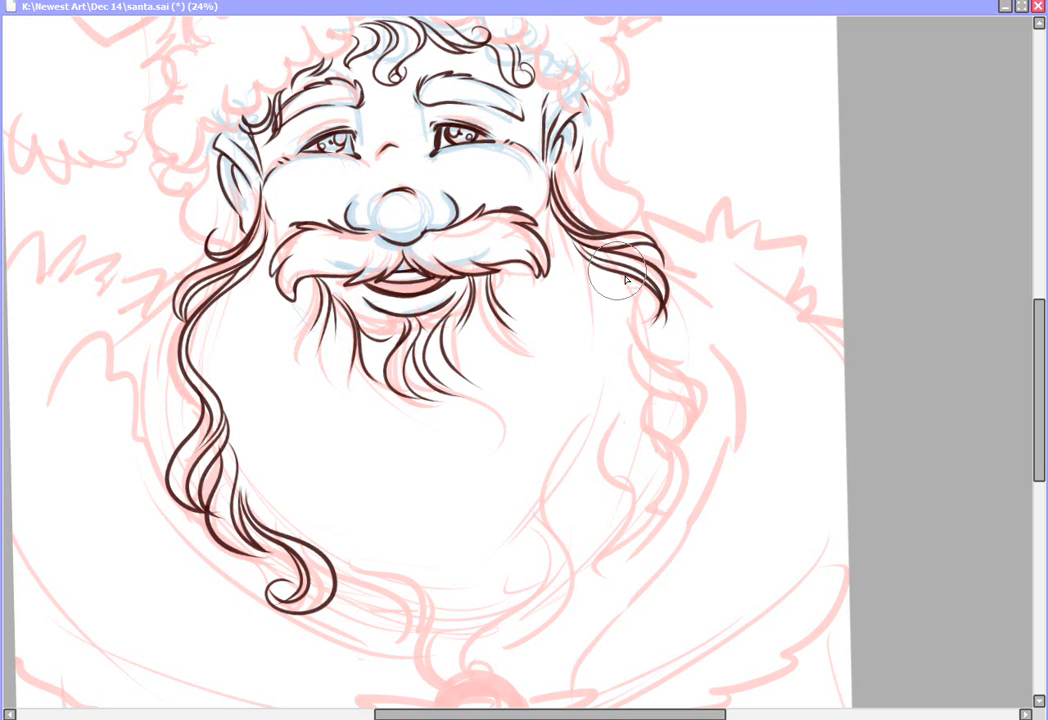
mouse_move(620, 277)
mouse_down()
mouse_move(642, 346)
mouse_move(695, 347)
mouse_move(644, 305)
mouse_up()
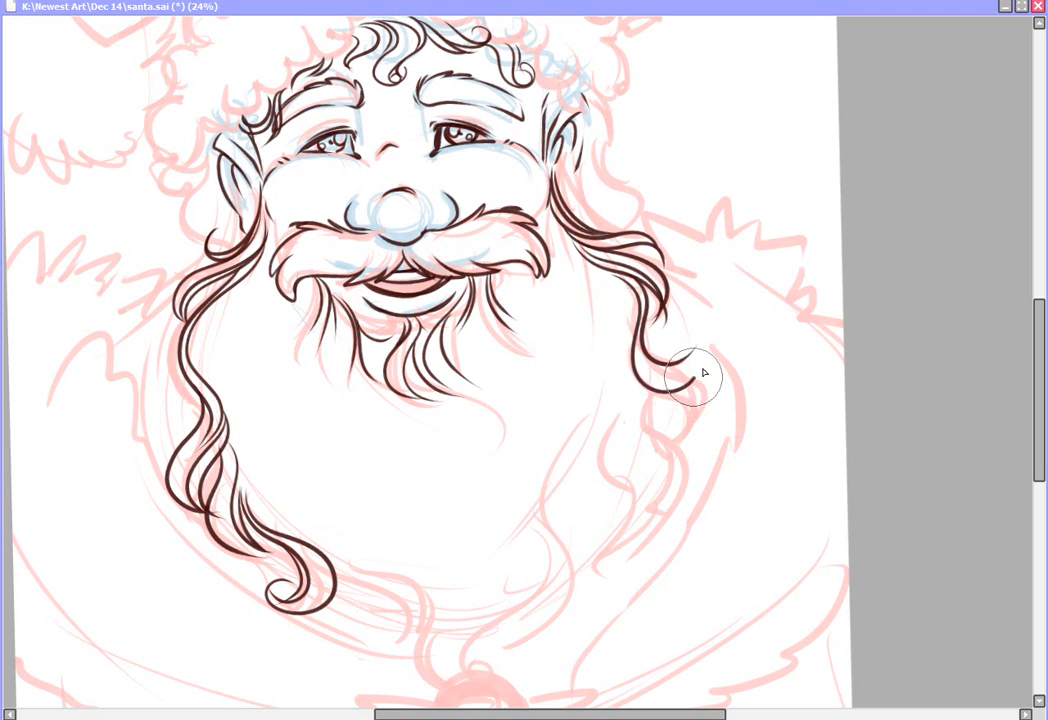
Step: Ink the wavy overlapping locks down the beard's right edge, ending in a small curl at the lower end
mouse_move(636, 362)
mouse_down()
mouse_move(688, 421)
mouse_move(703, 458)
mouse_up()
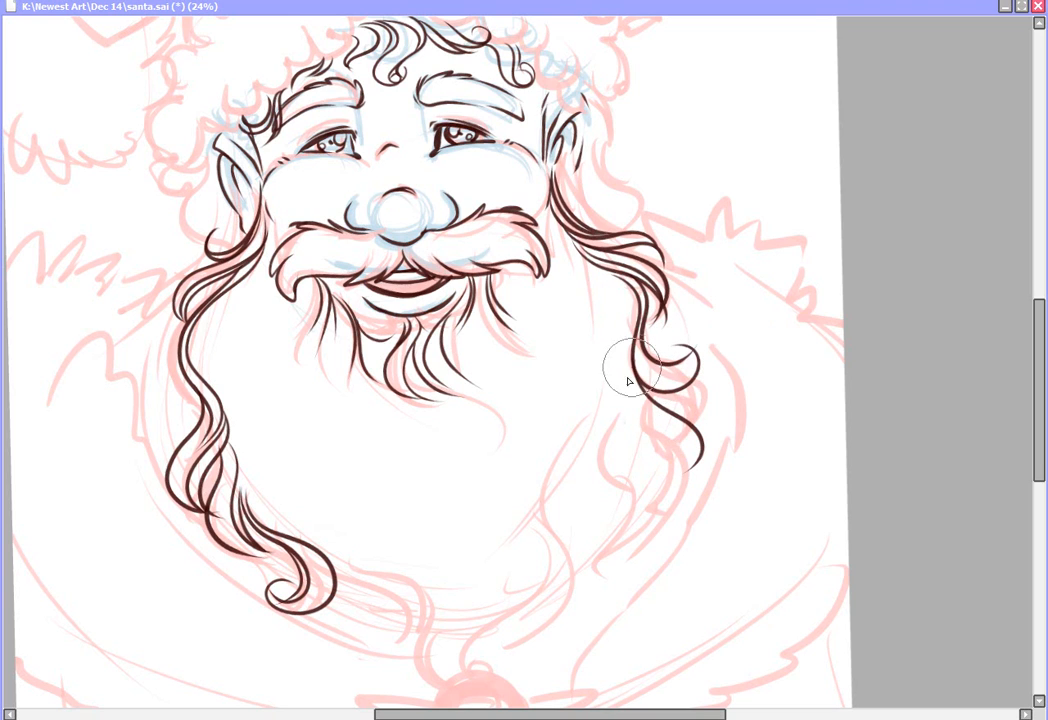
drag(627, 364, 674, 478)
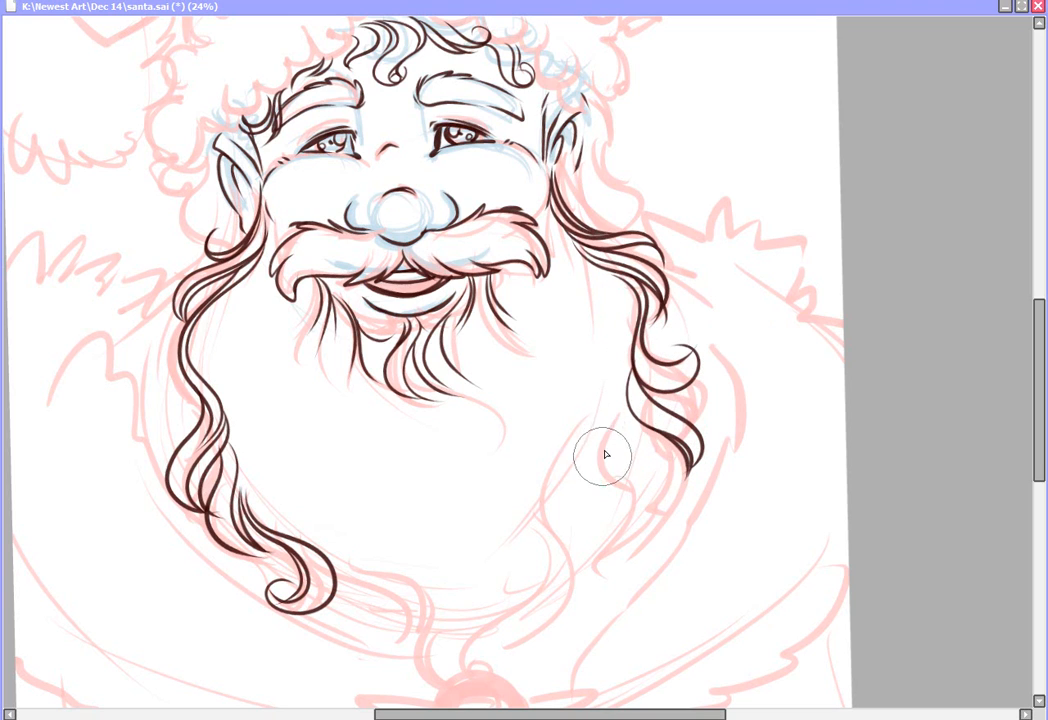
mouse_move(607, 426)
mouse_down()
mouse_move(607, 473)
mouse_move(645, 538)
mouse_up()
mouse_move(631, 403)
mouse_down()
mouse_move(670, 441)
mouse_move(676, 497)
mouse_up()
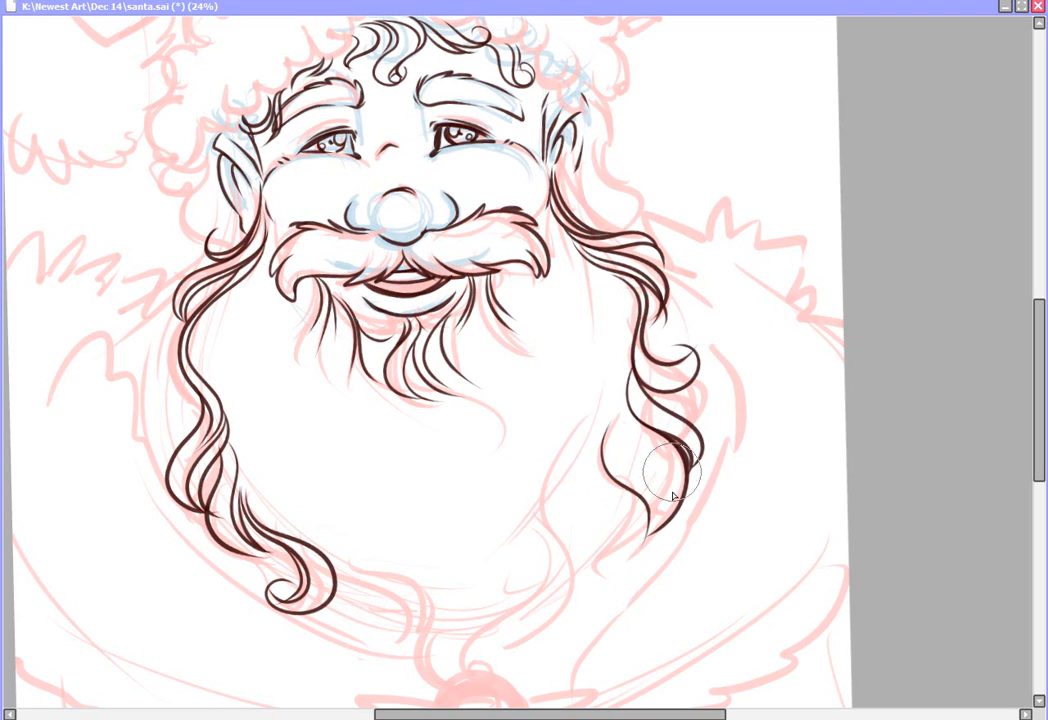
mouse_move(662, 446)
mouse_down()
mouse_move(673, 490)
mouse_move(640, 546)
mouse_move(657, 574)
mouse_up()
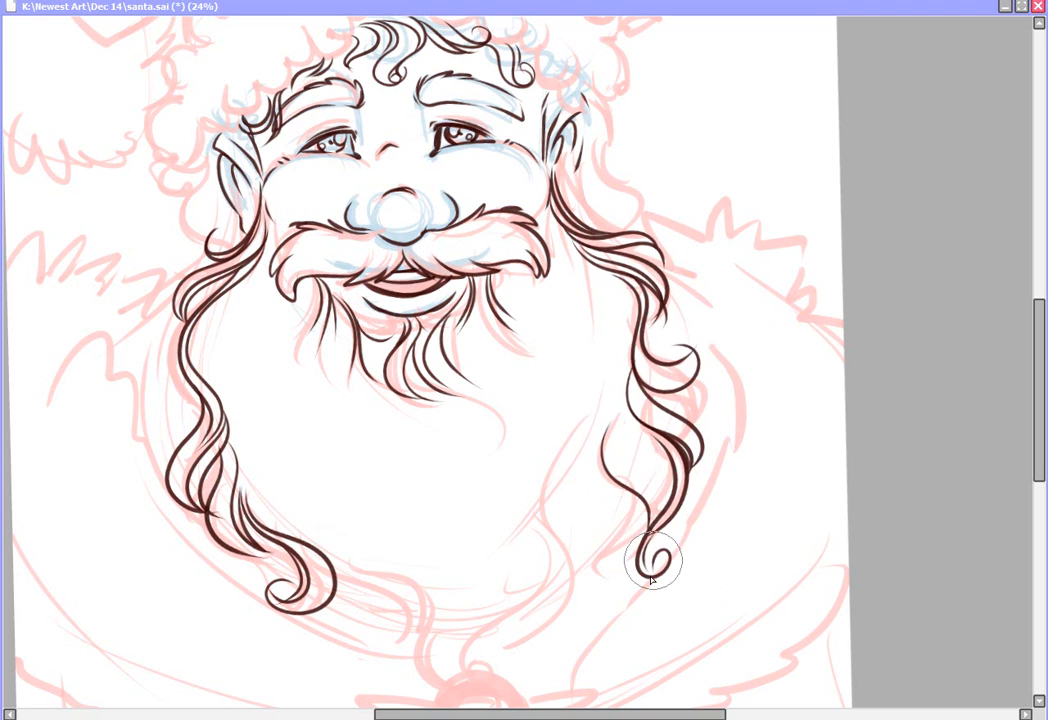
Step: Ink the curved strands at the beard's lower right, converging to a point toward the centre
mouse_move(619, 479)
mouse_down()
mouse_move(607, 580)
mouse_move(566, 609)
mouse_up()
mouse_move(577, 458)
mouse_down()
mouse_move(558, 494)
mouse_move(575, 555)
mouse_move(569, 606)
mouse_up()
mouse_move(576, 466)
mouse_down()
mouse_move(587, 582)
mouse_move(545, 646)
mouse_up()
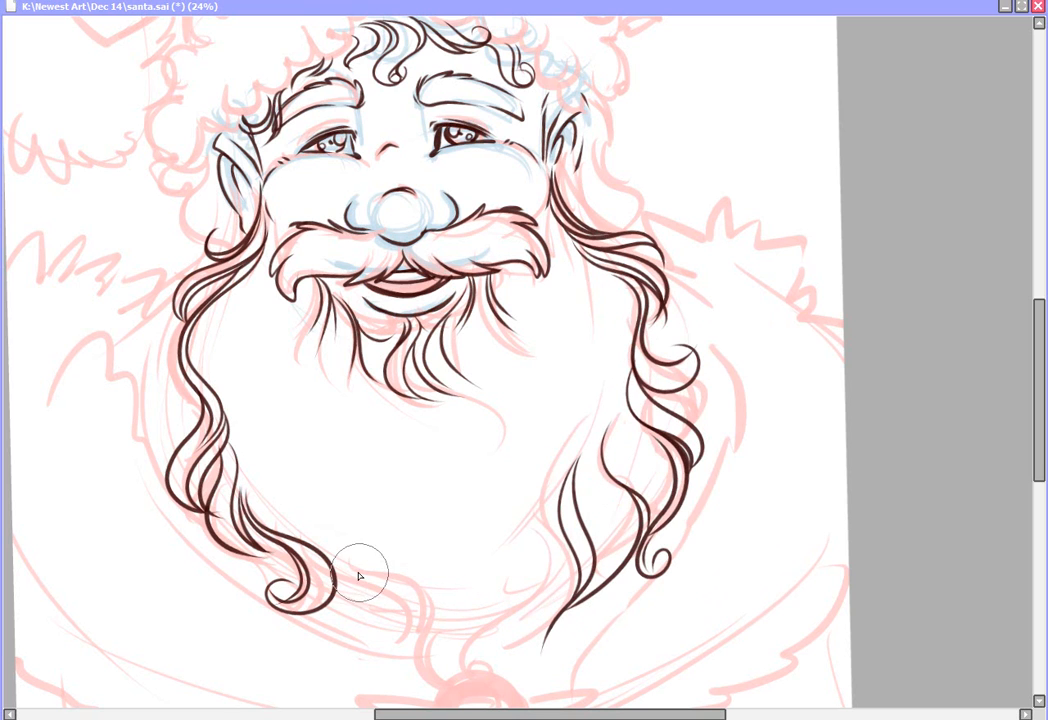
Step: Ink the beard's bottom locks from both sides into a central tip that ends in a large curl
scroll(525, 358, up, 1)
scroll(525, 358, down, 3)
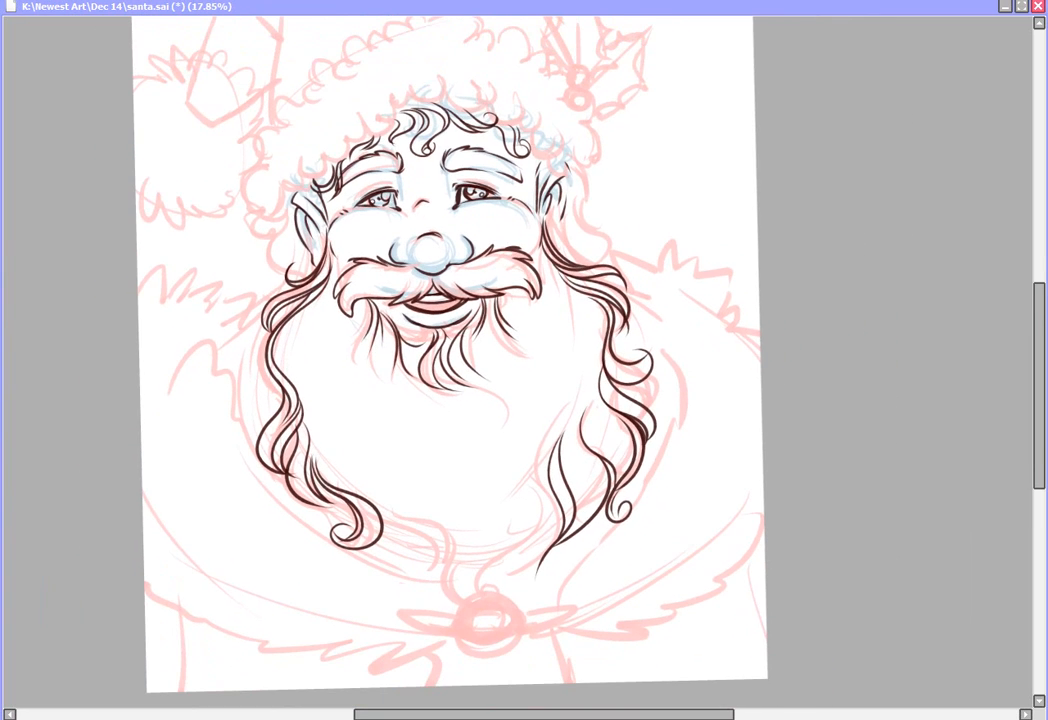
drag(378, 521, 452, 563)
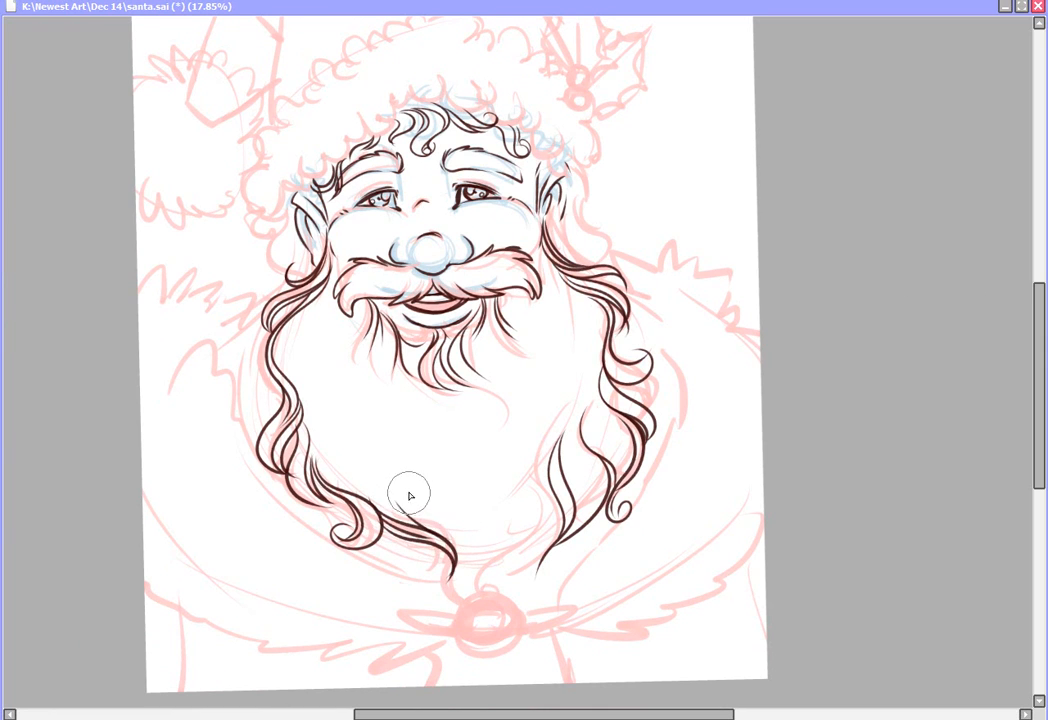
mouse_move(410, 496)
mouse_down()
mouse_move(429, 526)
mouse_move(492, 565)
mouse_up()
mouse_move(540, 476)
mouse_down()
mouse_move(551, 554)
mouse_move(535, 471)
mouse_move(510, 592)
mouse_up()
drag(519, 508, 512, 590)
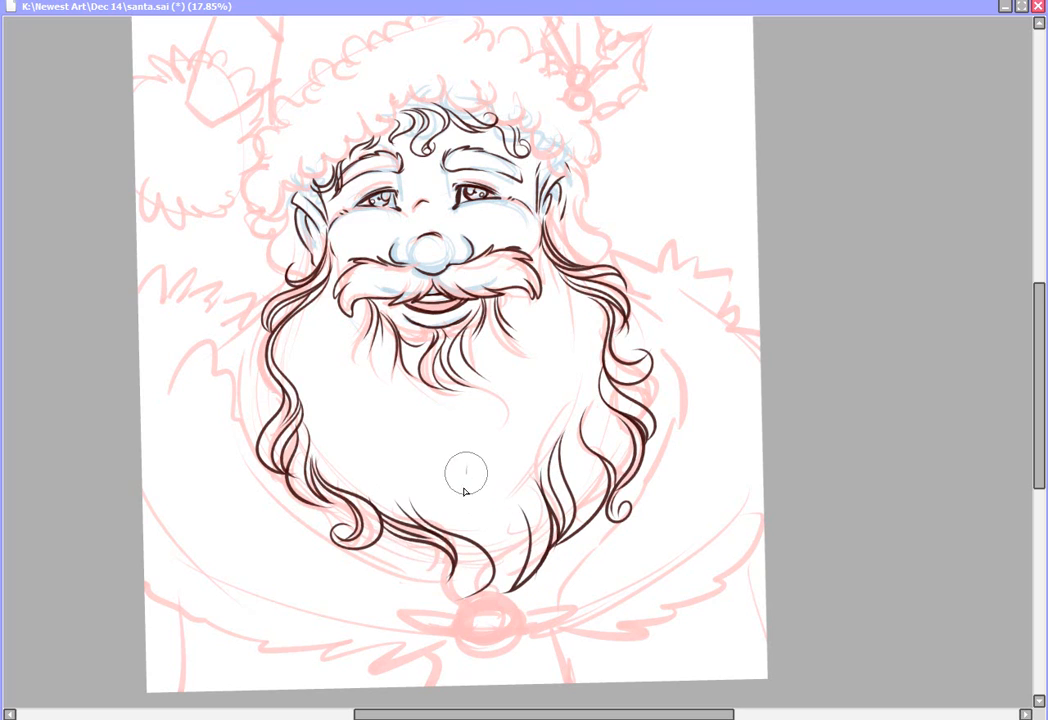
mouse_move(465, 490)
mouse_down()
mouse_move(509, 533)
mouse_move(507, 580)
mouse_move(472, 613)
mouse_move(514, 603)
mouse_move(512, 590)
mouse_move(465, 601)
mouse_move(491, 620)
mouse_up()
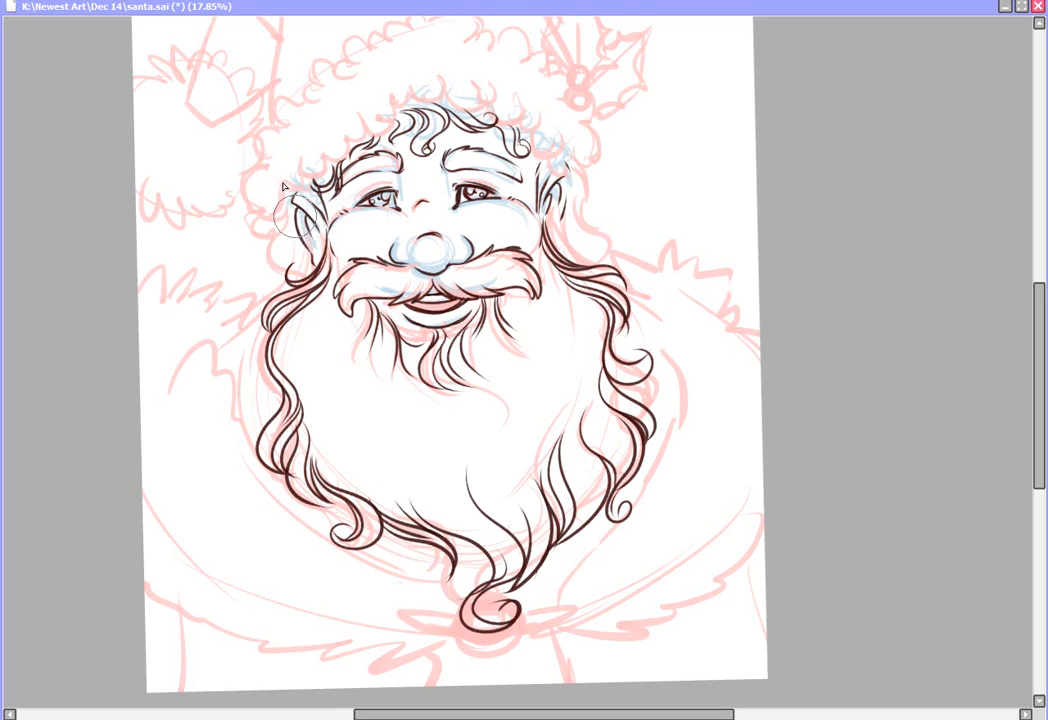
Step: Ink the curly hair outlines beside both ears and add short crease lines on the cheeks
mouse_move(271, 222)
mouse_down()
mouse_move(274, 234)
mouse_move(257, 228)
mouse_move(293, 271)
mouse_up()
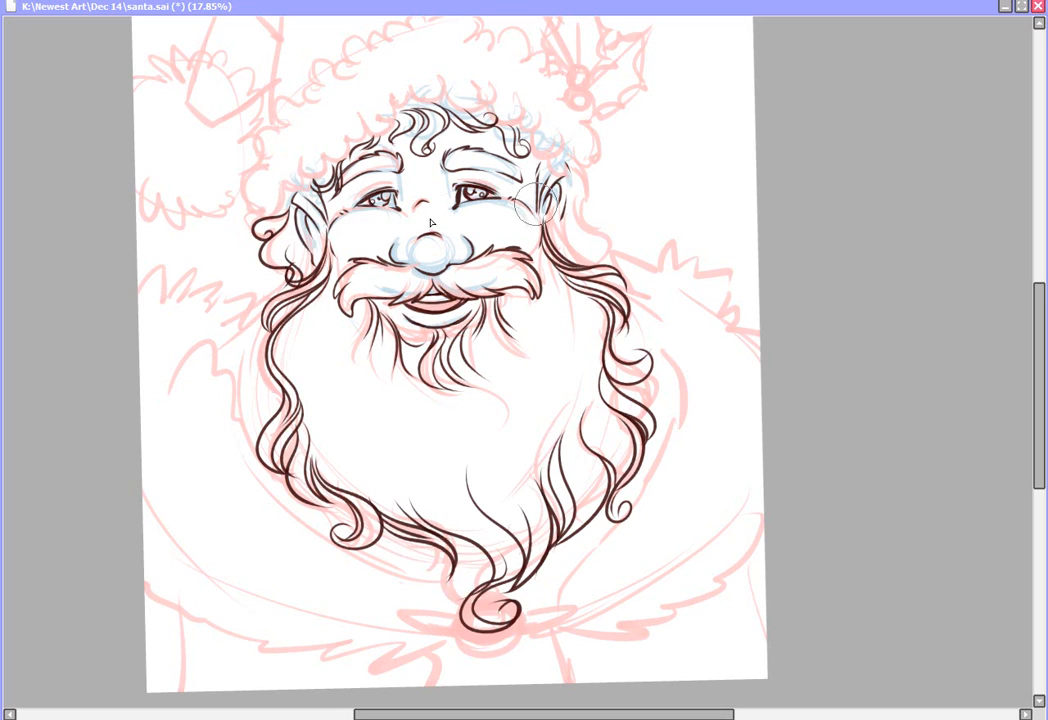
mouse_move(566, 188)
mouse_down()
mouse_move(601, 222)
mouse_move(592, 238)
mouse_move(573, 210)
mouse_move(600, 240)
mouse_move(578, 265)
mouse_up()
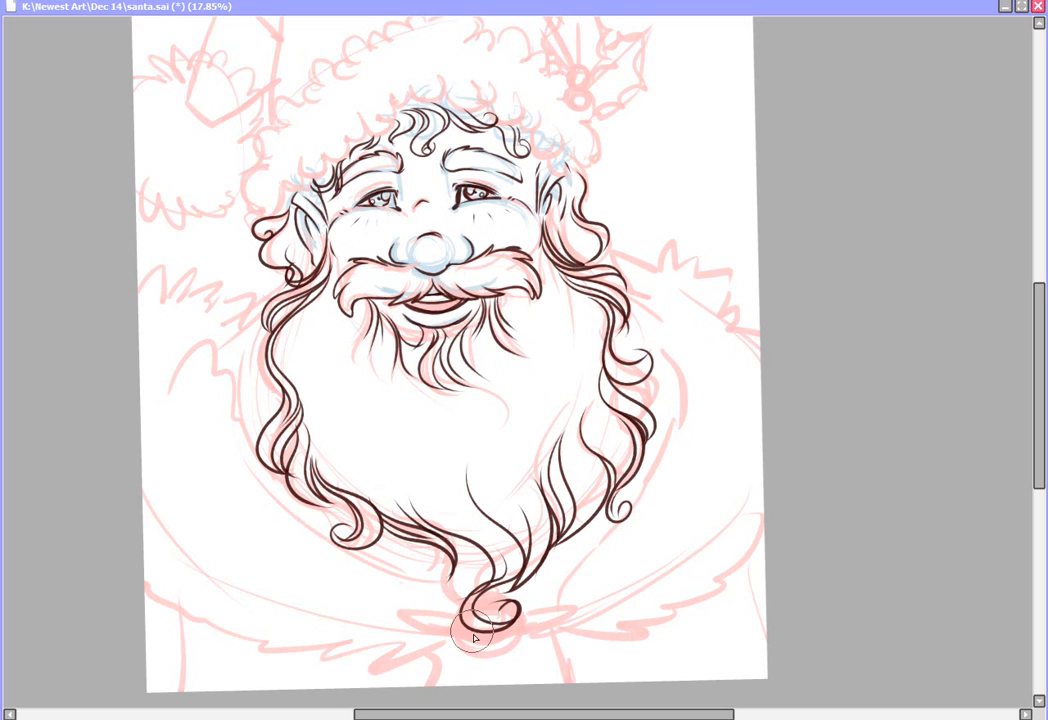
Step: Ink the holly clasp under the beard tip, with round berries and a spiky leaf on each side
mouse_move(474, 632)
mouse_down()
mouse_move(515, 647)
mouse_move(523, 617)
mouse_move(478, 628)
mouse_up()
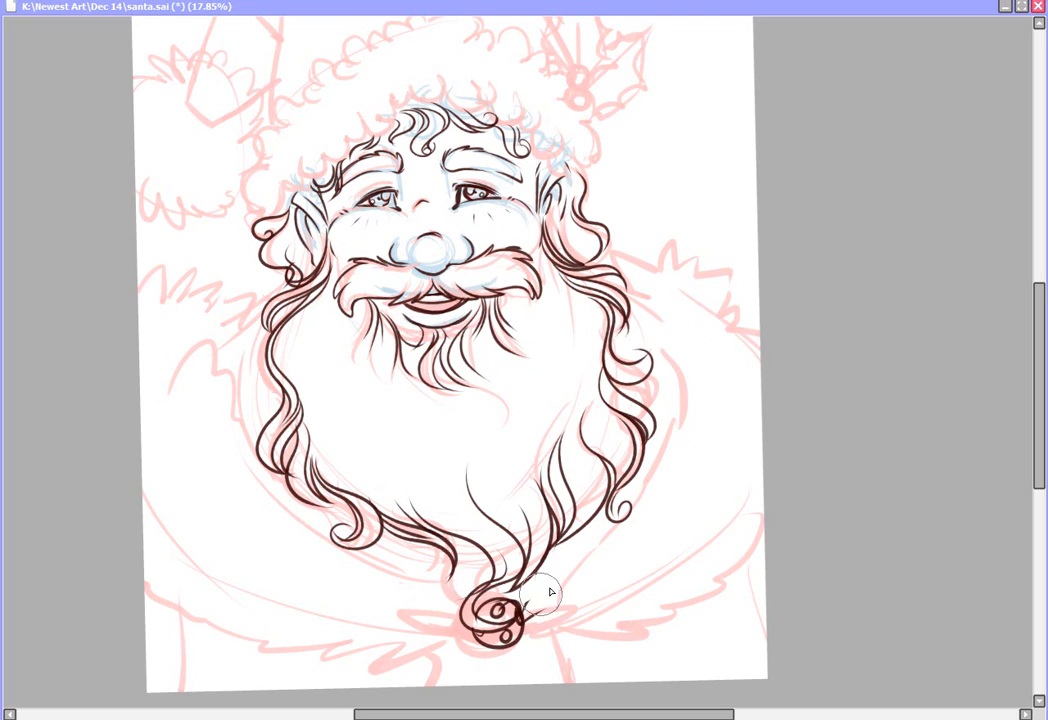
drag(558, 590, 585, 595)
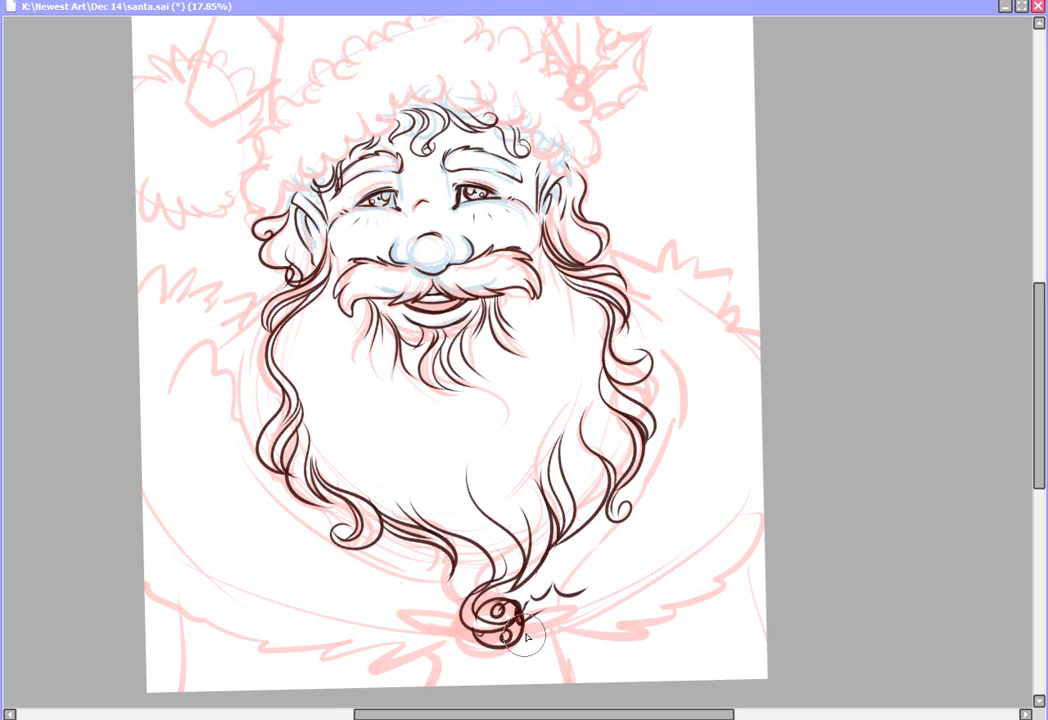
mouse_move(544, 645)
mouse_down()
mouse_move(574, 636)
mouse_move(542, 617)
mouse_up()
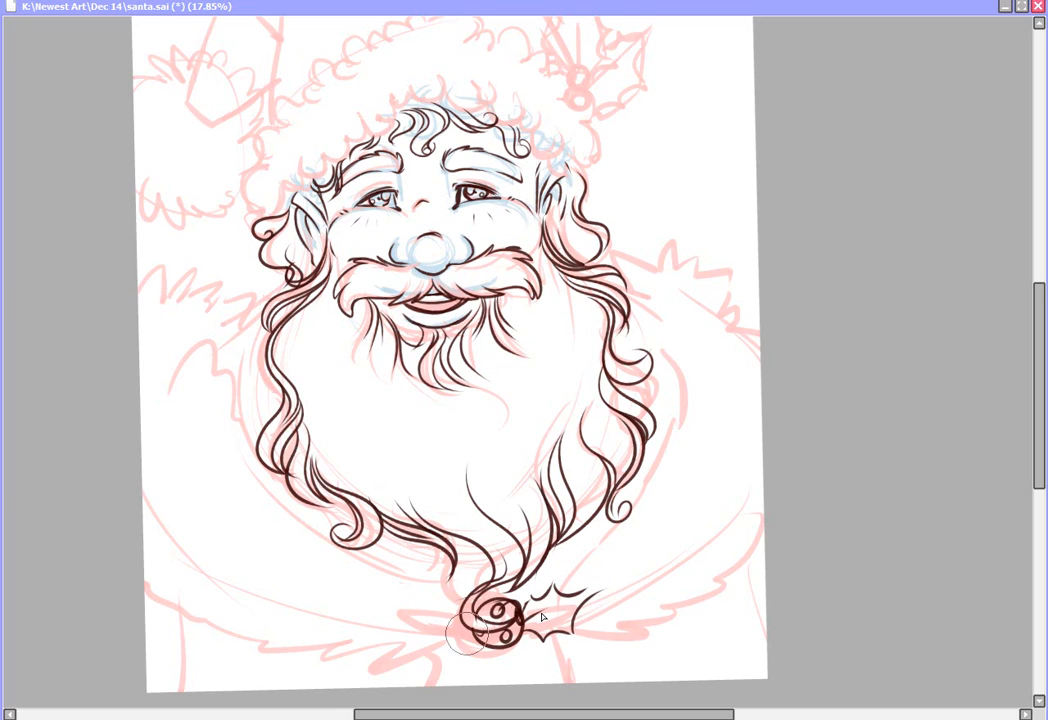
drag(430, 607, 464, 621)
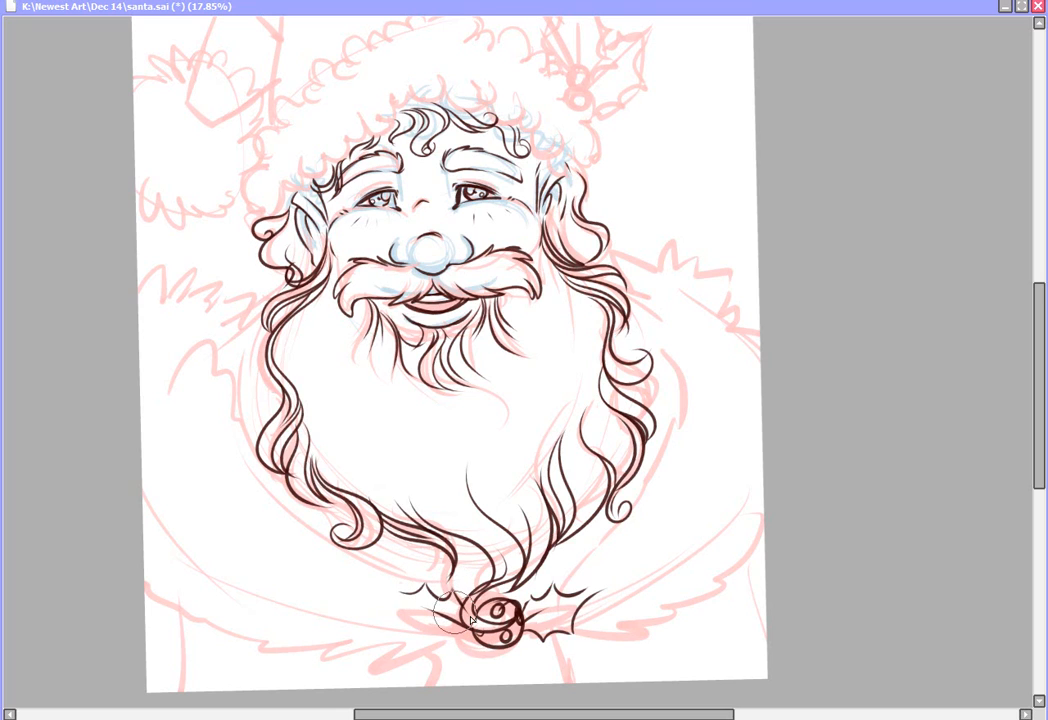
mouse_move(398, 600)
mouse_down()
mouse_move(402, 627)
mouse_move(479, 643)
mouse_up()
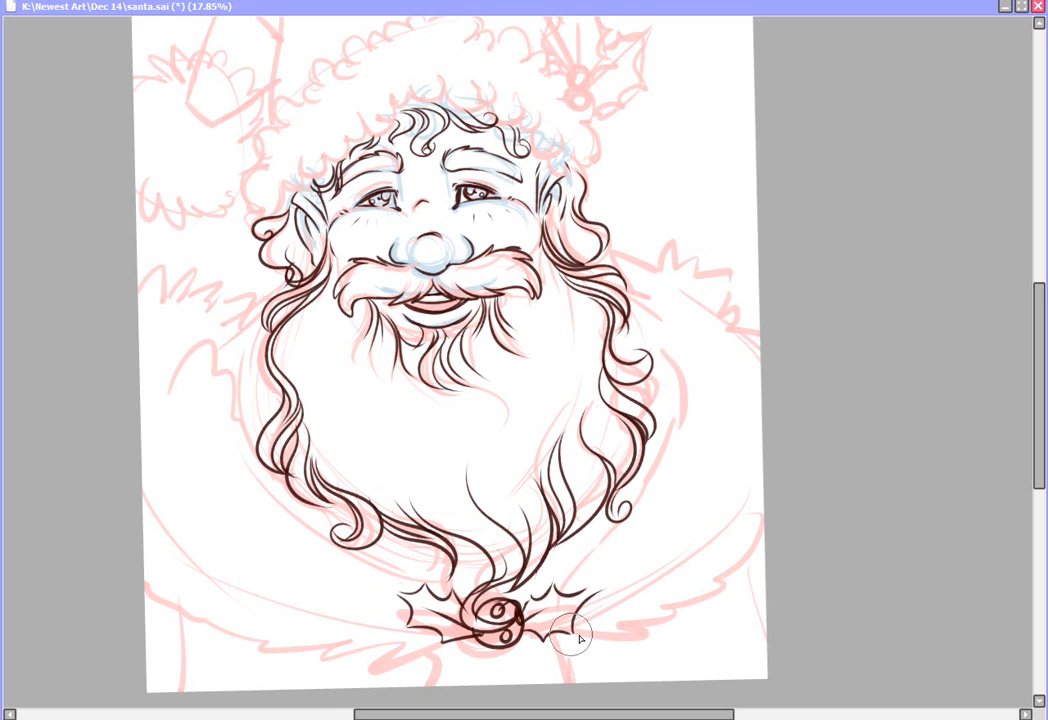
Step: Ink the spiky fur of the collar's right half along its lower edge, shoulder, beard side and outer edge
mouse_move(579, 638)
mouse_down()
mouse_move(630, 645)
mouse_move(662, 629)
mouse_move(632, 627)
mouse_move(641, 623)
mouse_move(725, 603)
mouse_move(690, 583)
mouse_move(731, 580)
mouse_up()
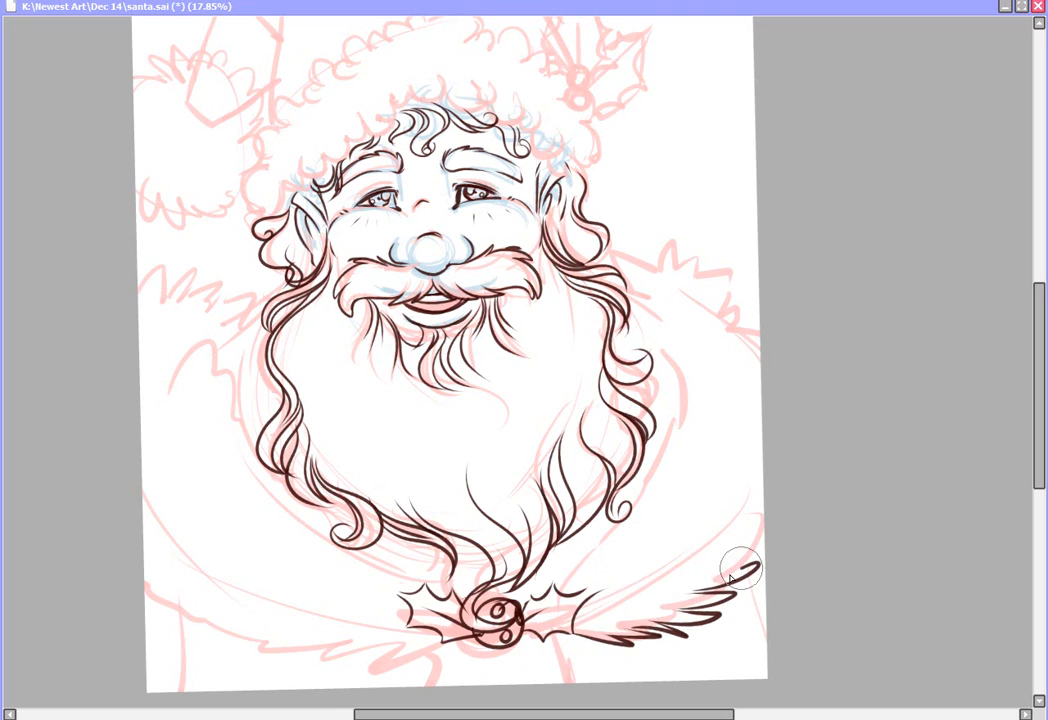
drag(543, 588, 601, 532)
mouse_move(613, 240)
mouse_down()
mouse_move(628, 262)
mouse_move(664, 234)
mouse_move(672, 280)
mouse_move(727, 252)
mouse_move(709, 292)
mouse_move(723, 299)
mouse_move(732, 283)
mouse_move(753, 315)
mouse_up()
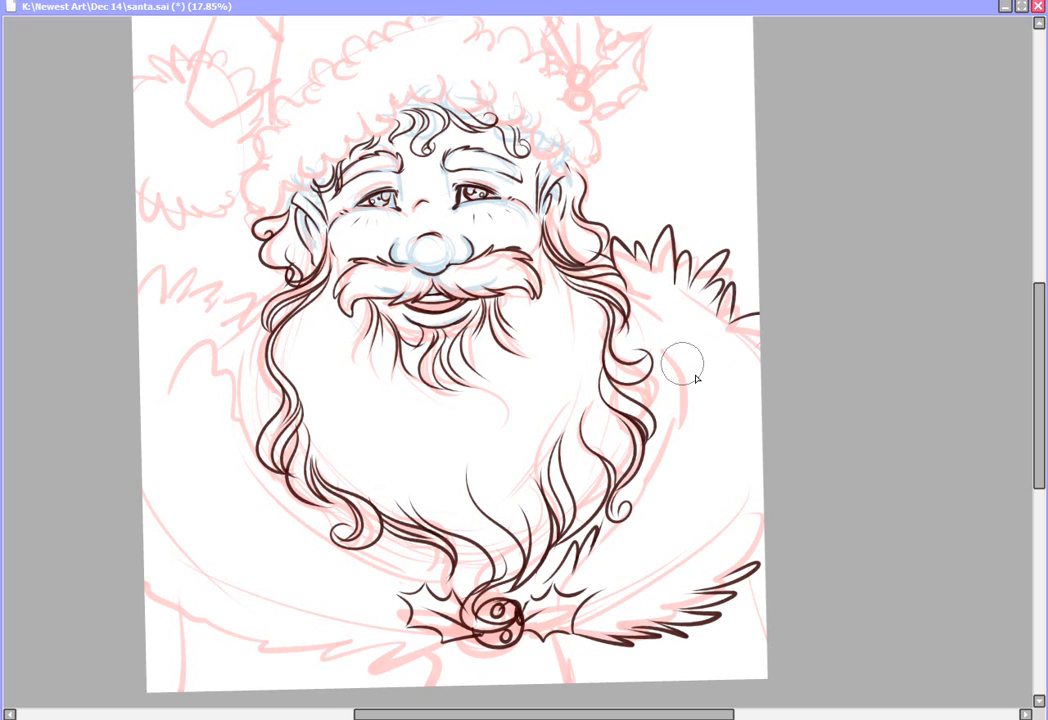
mouse_move(656, 340)
mouse_down()
mouse_move(677, 382)
mouse_move(677, 428)
mouse_move(656, 434)
mouse_move(642, 496)
mouse_up()
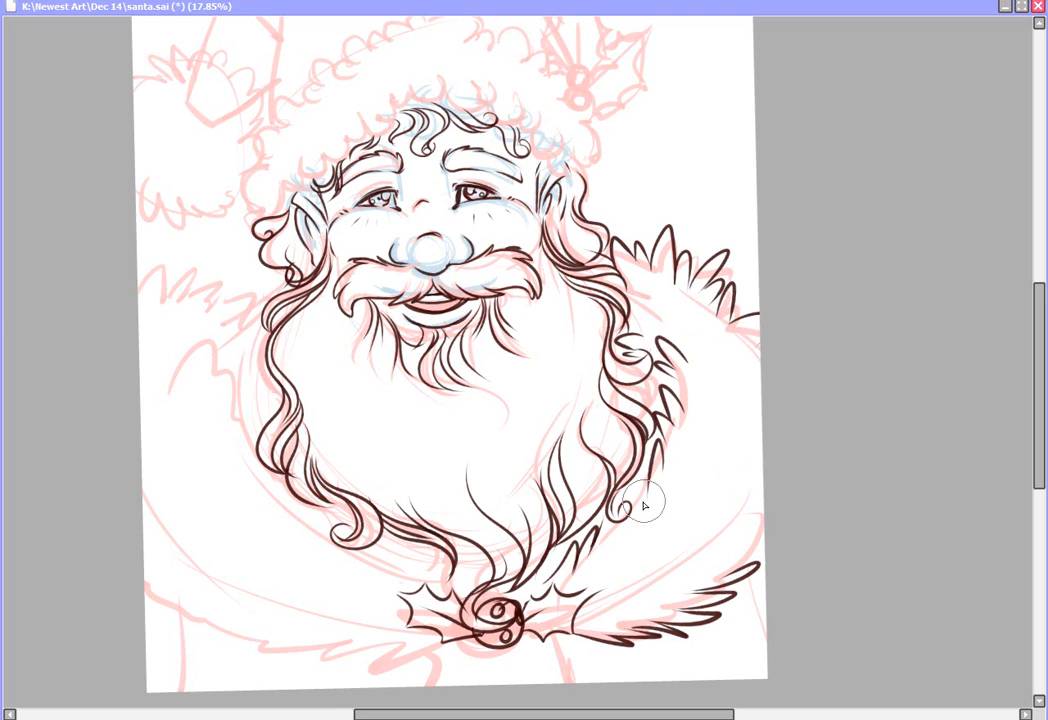
drag(732, 424, 744, 441)
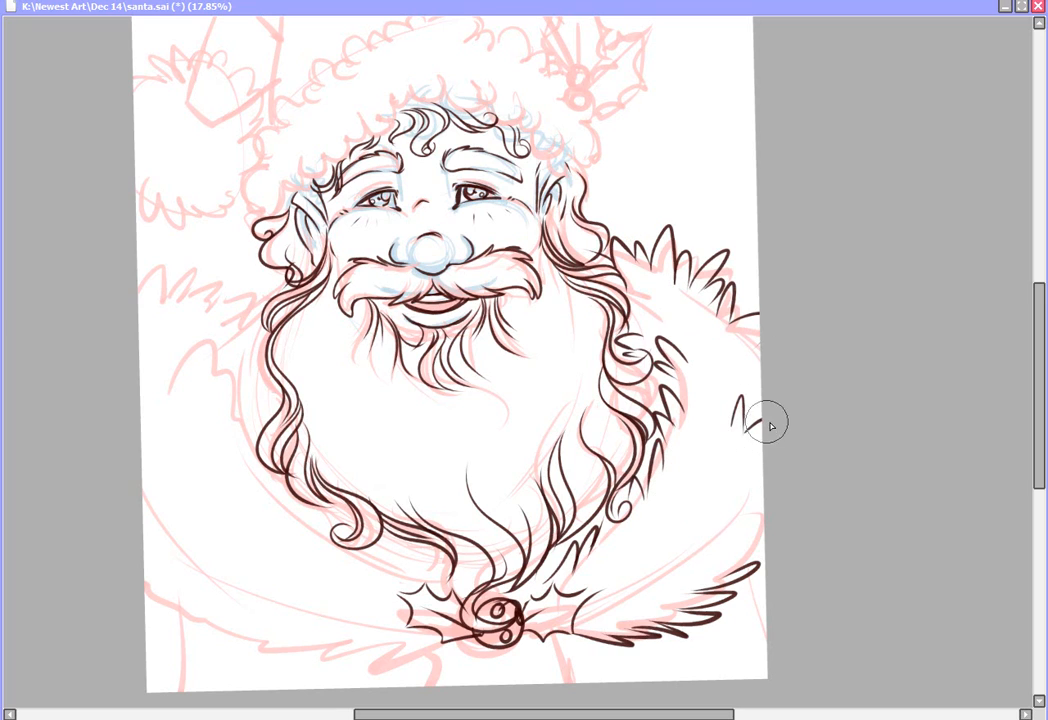
drag(737, 570, 777, 554)
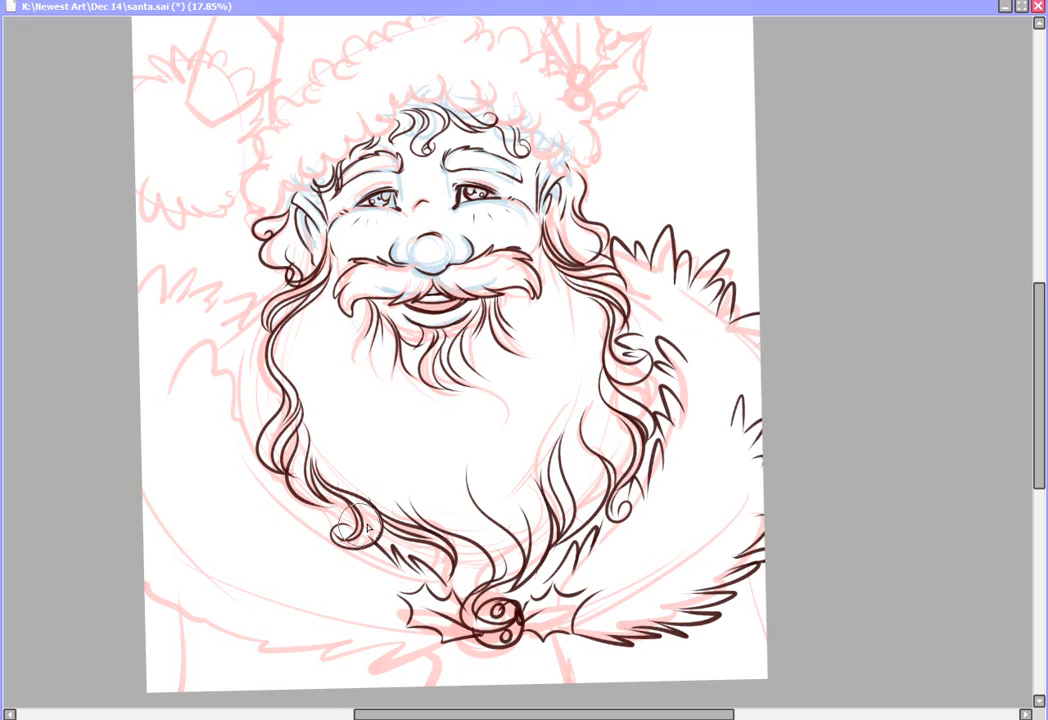
Step: Ink the spiky fur of the collar's left half along the shoulder, beside the beard and across the lower edge
mouse_move(167, 375)
mouse_down()
mouse_move(178, 346)
mouse_move(215, 376)
mouse_up()
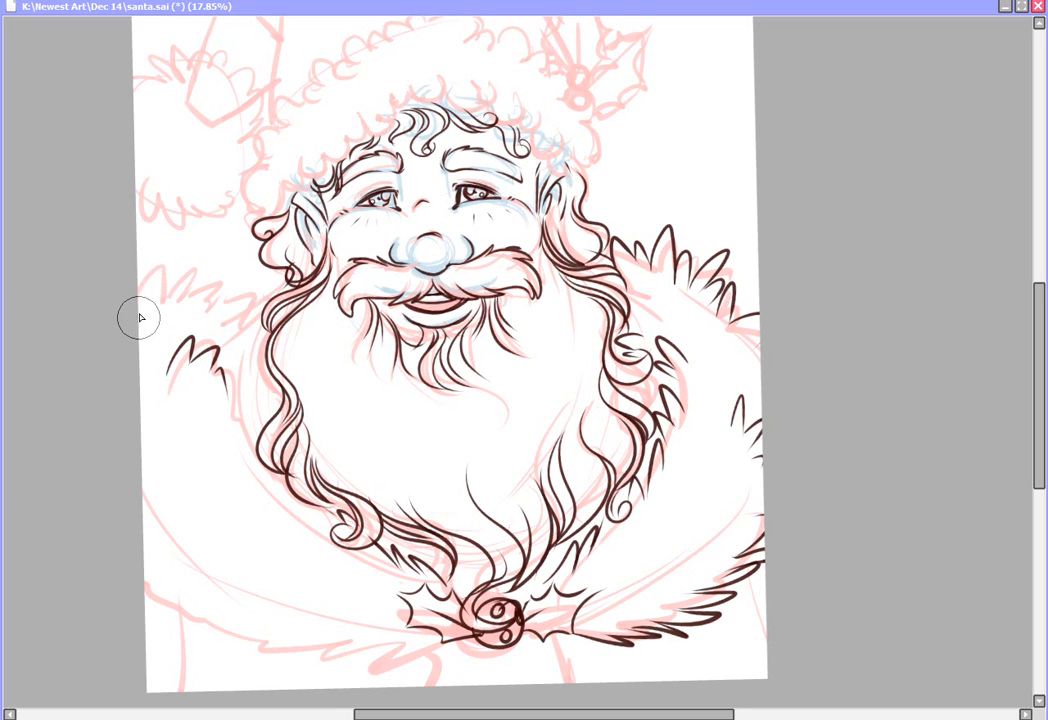
mouse_move(140, 317)
mouse_down()
mouse_move(157, 250)
mouse_move(218, 315)
mouse_move(255, 270)
mouse_up()
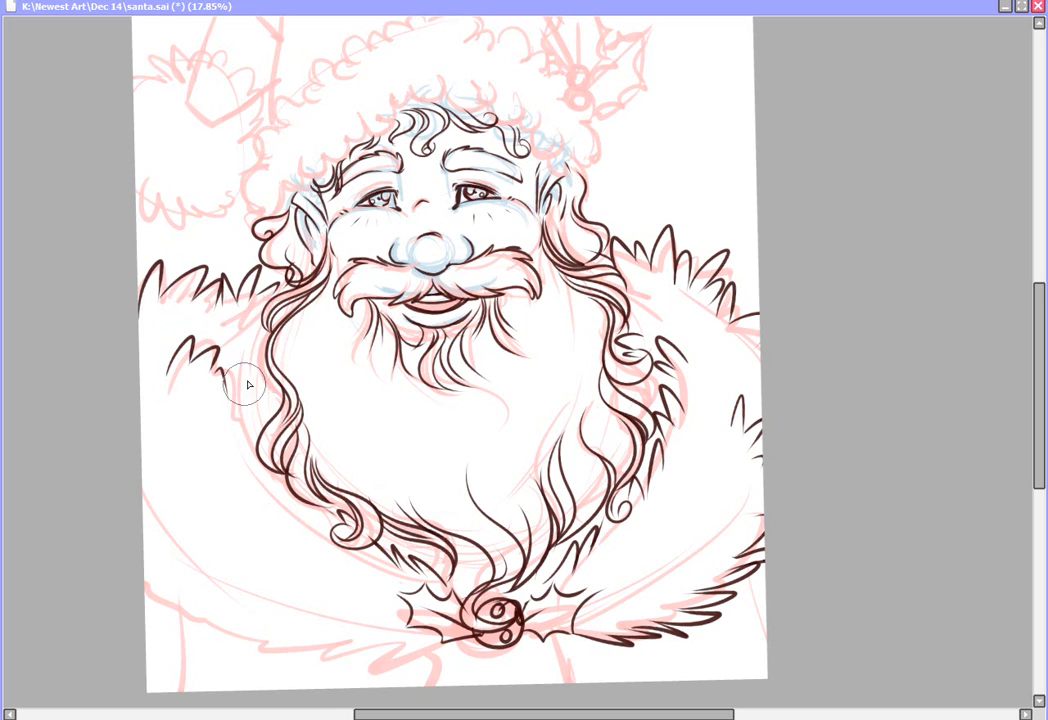
drag(210, 357, 228, 388)
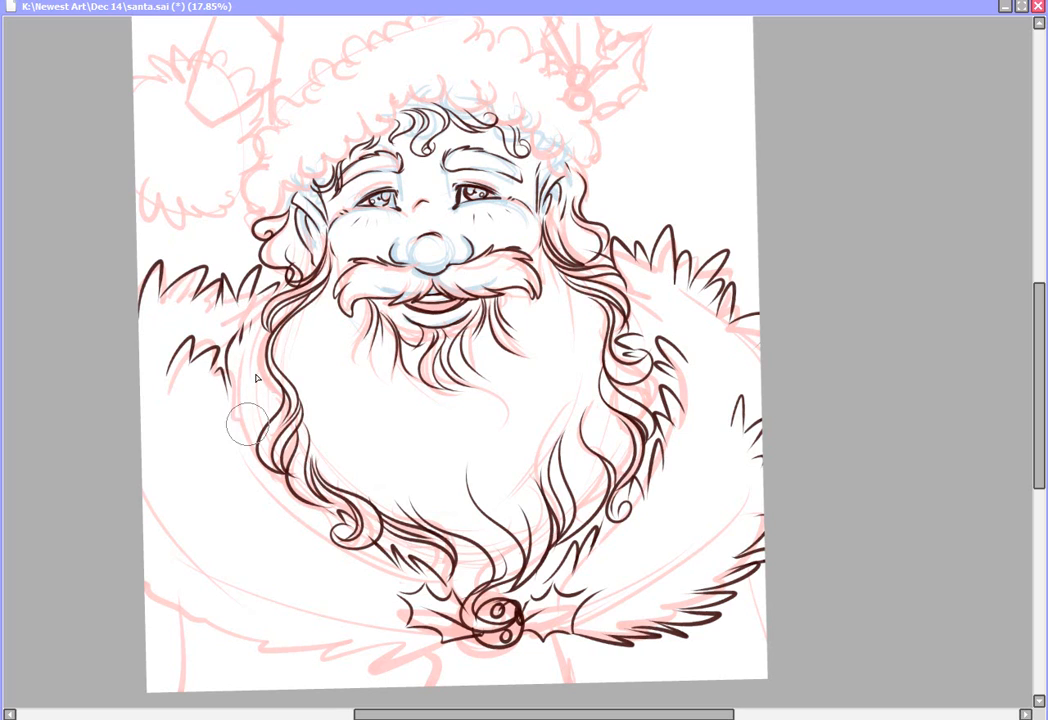
mouse_move(245, 452)
mouse_down()
mouse_move(236, 416)
mouse_move(227, 444)
mouse_up()
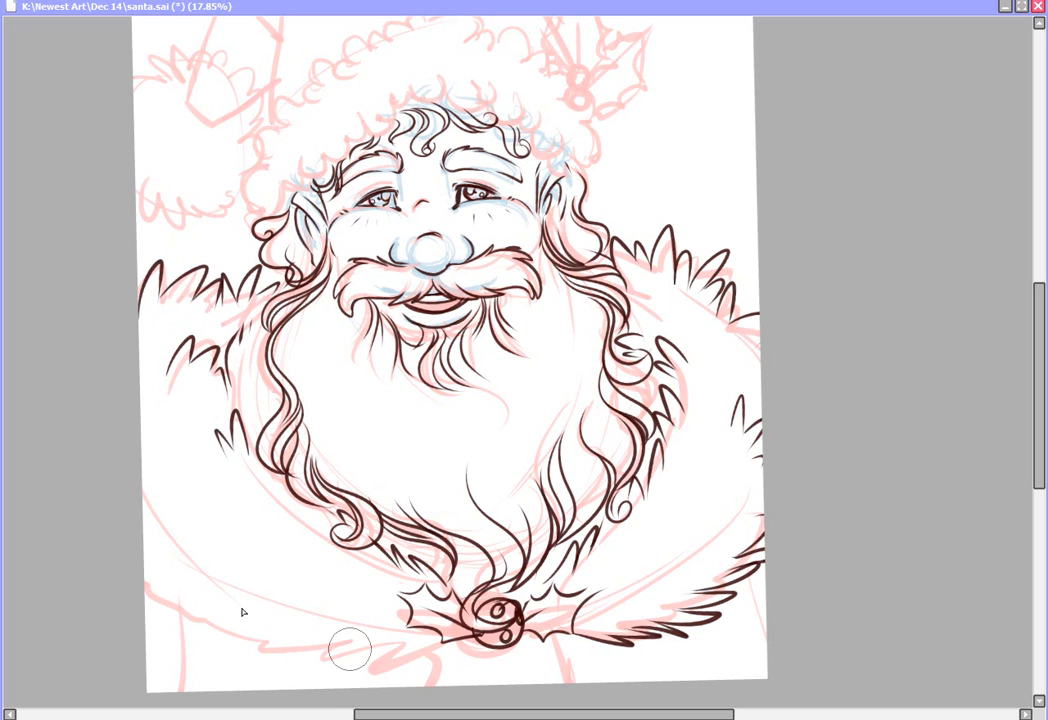
mouse_move(440, 655)
mouse_down()
mouse_move(412, 672)
mouse_move(304, 661)
mouse_move(288, 627)
mouse_move(253, 643)
mouse_move(269, 627)
mouse_move(231, 628)
mouse_move(225, 613)
mouse_move(193, 630)
mouse_move(194, 573)
mouse_move(132, 571)
mouse_up()
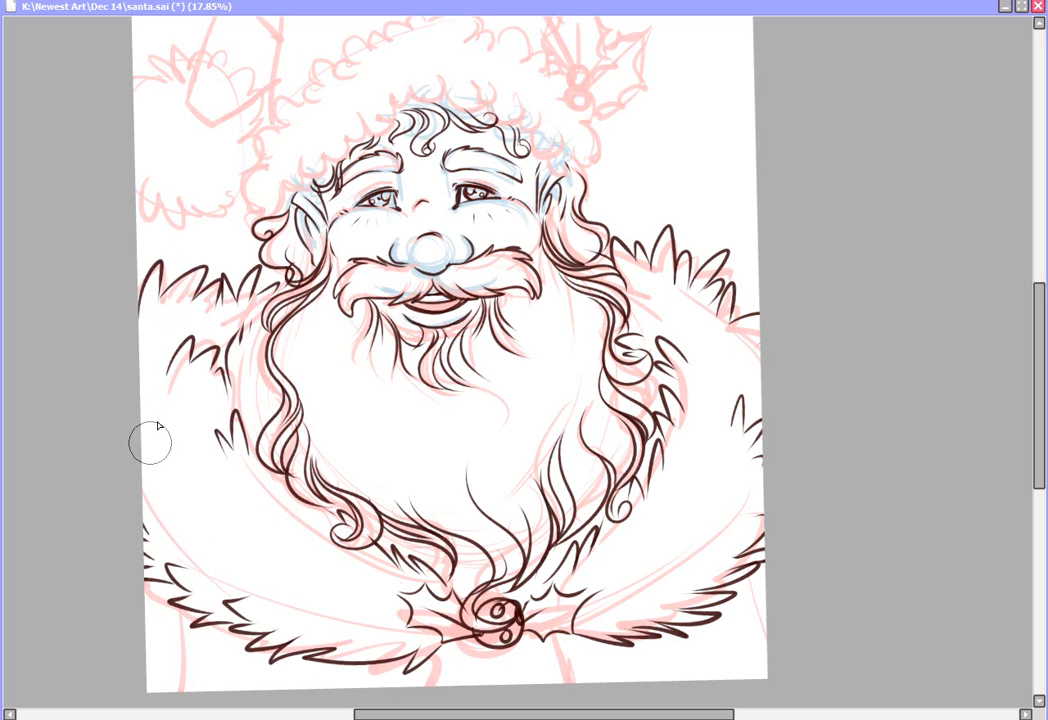
Step: Ink the fur trim of the coat opening below the clasp and the arm lines beneath both collar ends
drag(431, 670, 433, 685)
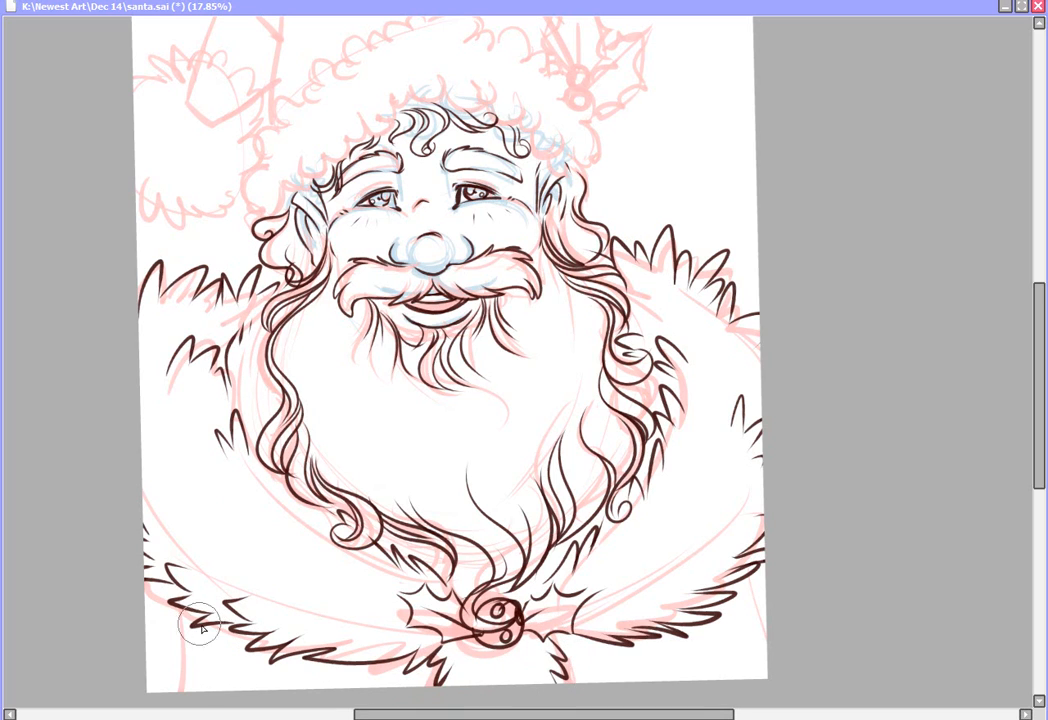
drag(184, 643, 180, 690)
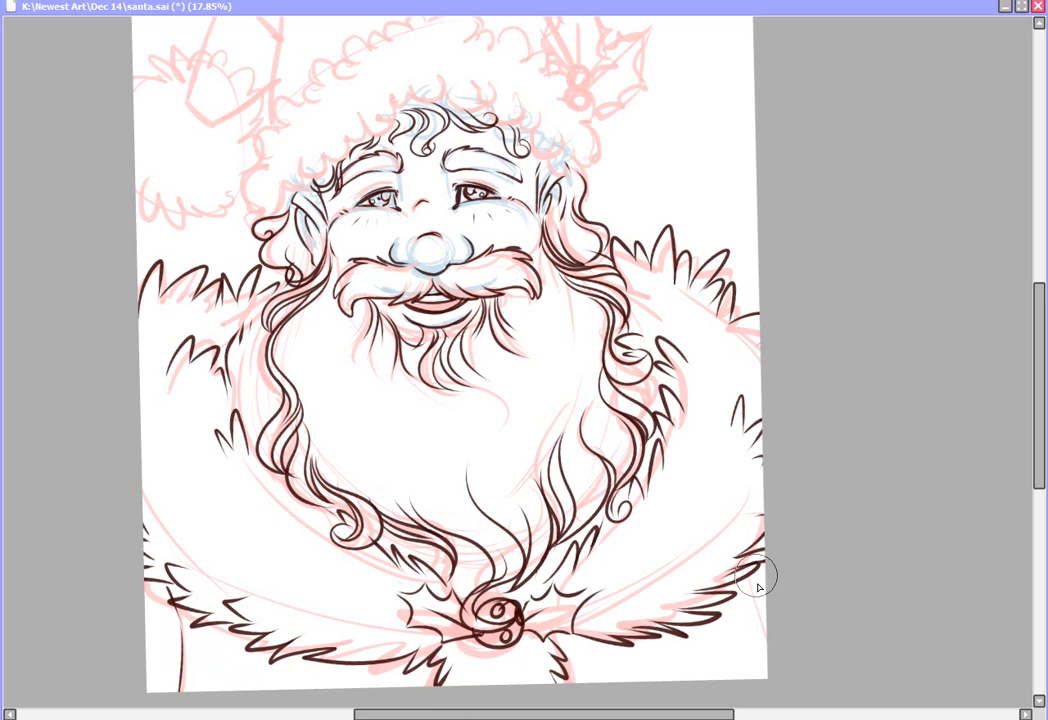
drag(752, 575, 762, 634)
Step: Ink the hat's fluffy brim with scalloped upper and lower edges, plus the cluster of holly berries on its right side
drag(1040, 373, 1038, 333)
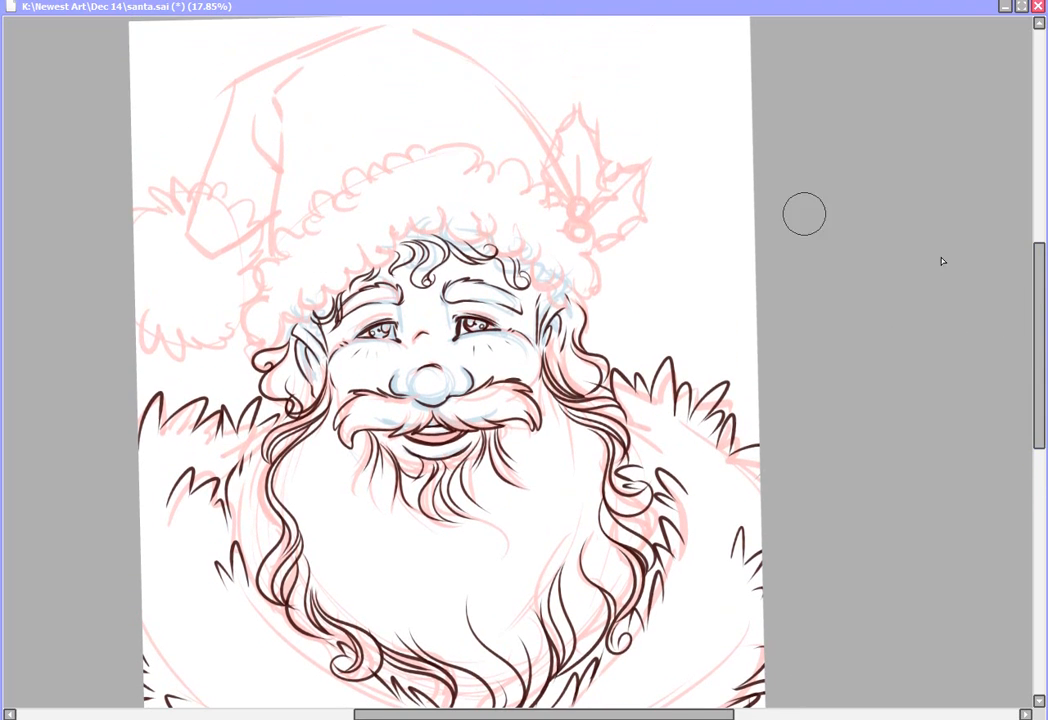
mouse_move(478, 160)
mouse_down()
mouse_move(421, 148)
mouse_move(345, 214)
mouse_up()
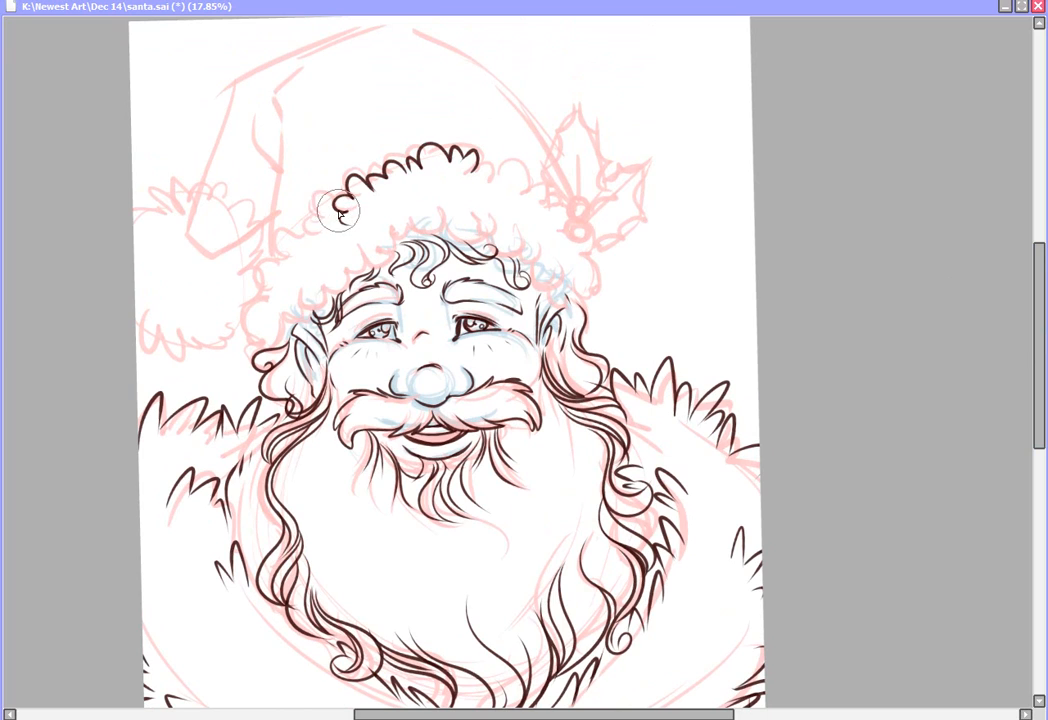
mouse_move(339, 213)
mouse_down()
mouse_move(308, 239)
mouse_move(298, 224)
mouse_move(298, 246)
mouse_move(283, 235)
mouse_move(276, 262)
mouse_move(293, 272)
mouse_move(259, 267)
mouse_move(262, 287)
mouse_move(247, 285)
mouse_move(232, 328)
mouse_move(255, 330)
mouse_move(246, 346)
mouse_move(290, 322)
mouse_up()
mouse_move(479, 167)
mouse_down()
mouse_move(514, 163)
mouse_move(524, 192)
mouse_move(556, 183)
mouse_move(548, 202)
mouse_move(571, 207)
mouse_move(580, 238)
mouse_move(572, 212)
mouse_move(585, 220)
mouse_move(581, 202)
mouse_move(575, 218)
mouse_move(593, 205)
mouse_move(574, 225)
mouse_move(589, 236)
mouse_move(587, 214)
mouse_move(603, 207)
mouse_move(609, 223)
mouse_move(589, 239)
mouse_move(594, 318)
mouse_up()
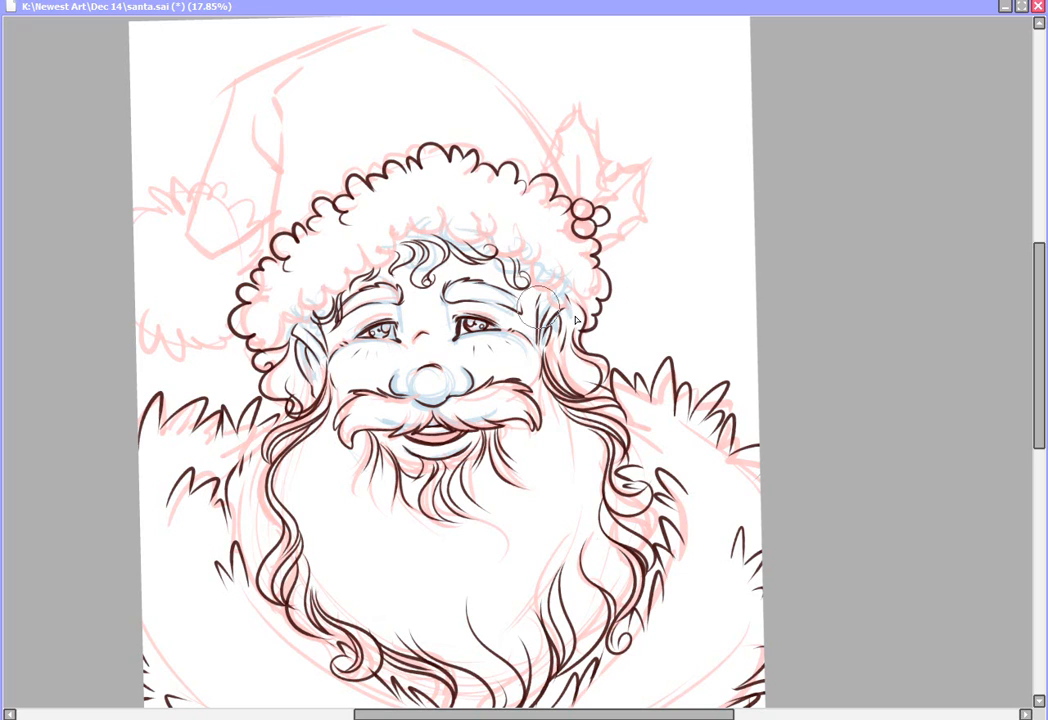
mouse_move(391, 225)
mouse_down()
mouse_move(448, 240)
mouse_move(437, 213)
mouse_move(451, 226)
mouse_move(463, 220)
mouse_move(452, 242)
mouse_move(483, 247)
mouse_move(477, 232)
mouse_move(514, 257)
mouse_move(508, 240)
mouse_move(511, 255)
mouse_move(532, 257)
mouse_move(520, 260)
mouse_move(531, 276)
mouse_move(544, 257)
mouse_move(552, 274)
mouse_move(535, 273)
mouse_move(551, 284)
mouse_move(570, 313)
mouse_up()
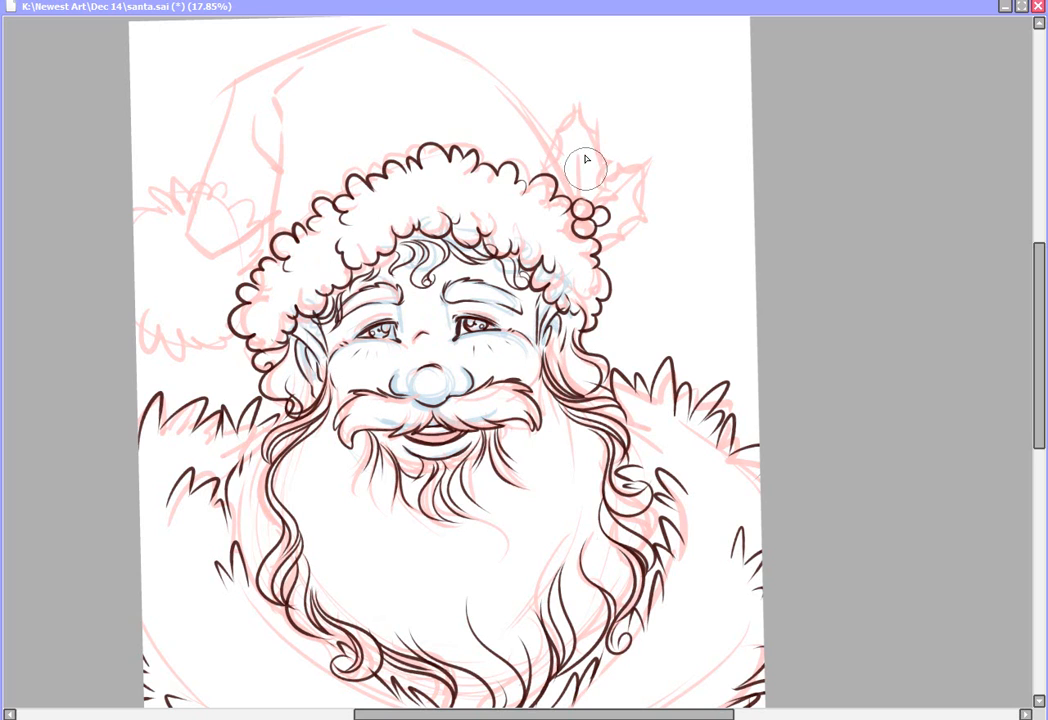
Step: Ink the two holly leaves beside the hat's berries and the hat's outline with its folded tip and inner crease
mouse_move(577, 150)
mouse_down()
mouse_move(578, 197)
mouse_move(612, 172)
mouse_move(571, 98)
mouse_move(551, 155)
mouse_move(560, 198)
mouse_move(571, 205)
mouse_move(627, 164)
mouse_move(657, 159)
mouse_move(610, 206)
mouse_move(630, 243)
mouse_move(655, 215)
mouse_up()
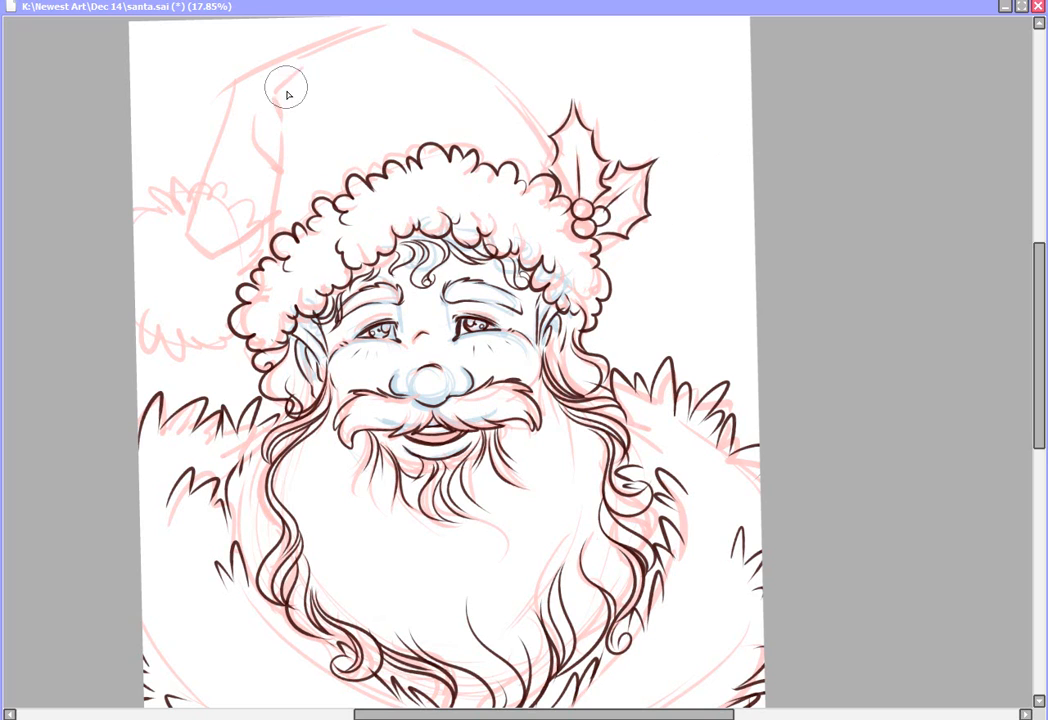
mouse_move(302, 68)
mouse_down()
mouse_move(265, 103)
mouse_move(283, 160)
mouse_up()
mouse_move(266, 118)
mouse_down()
mouse_move(278, 173)
mouse_move(286, 153)
mouse_move(281, 135)
mouse_move(268, 250)
mouse_up()
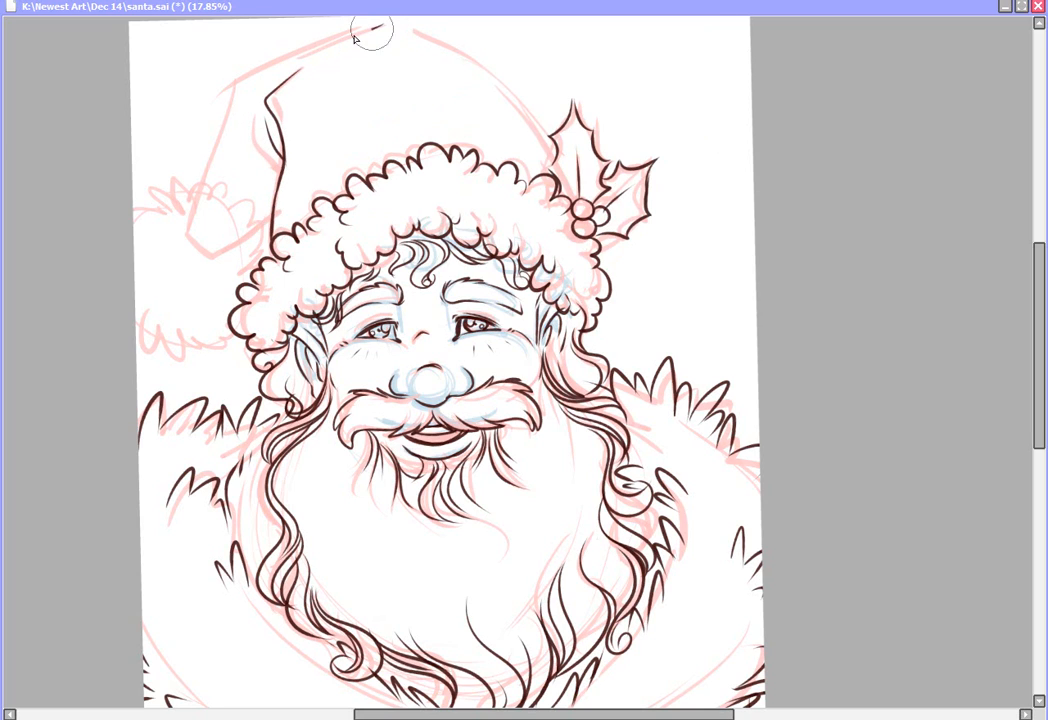
mouse_move(355, 38)
mouse_down()
mouse_move(242, 76)
mouse_move(200, 188)
mouse_up()
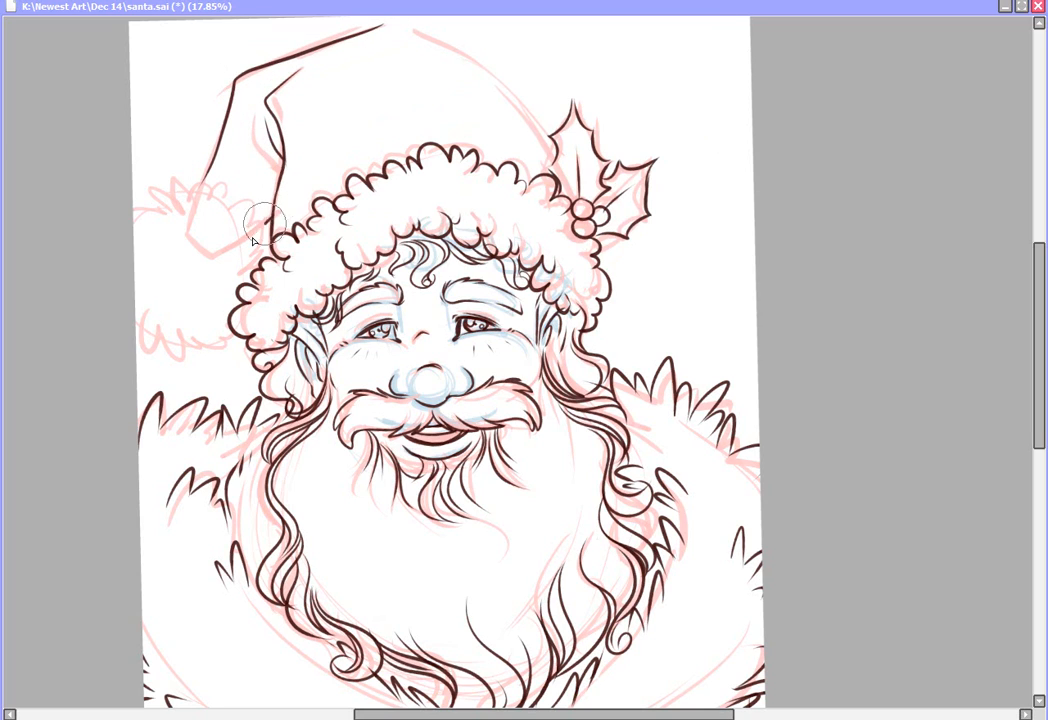
mouse_move(395, 26)
mouse_down()
mouse_move(475, 58)
mouse_move(532, 108)
mouse_move(550, 150)
mouse_up()
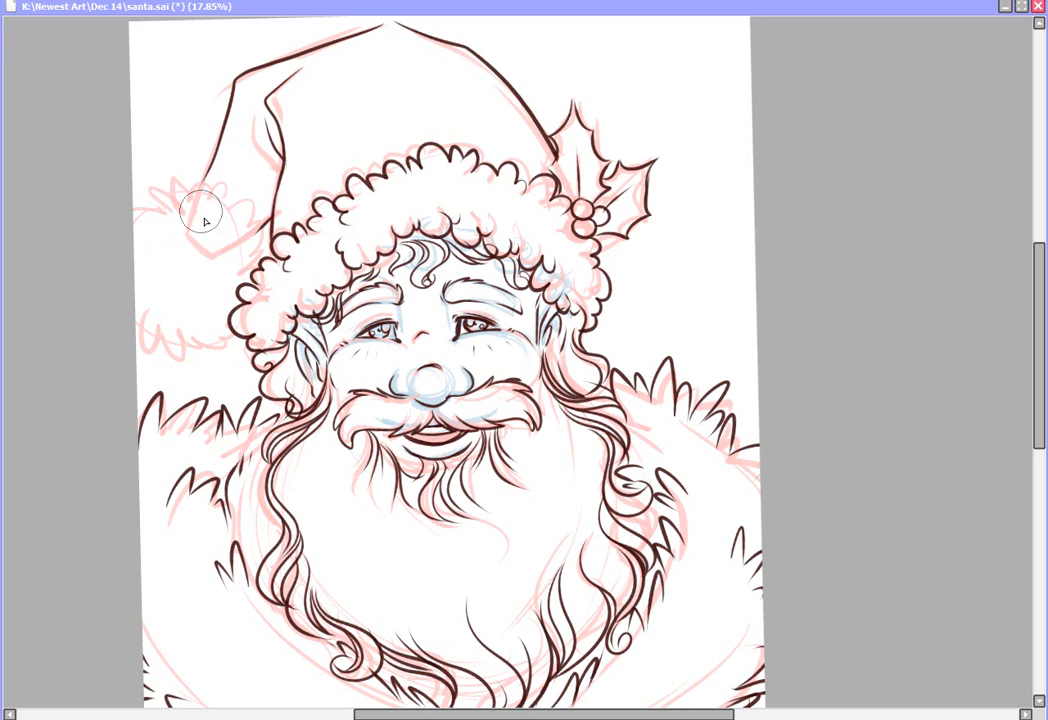
Step: Ink the hat's fluffy pompom with spiky fur along its upper and lower edges, beside the brim and in its centre
mouse_move(204, 220)
mouse_down()
mouse_move(181, 189)
mouse_move(178, 210)
mouse_move(170, 192)
mouse_move(170, 208)
mouse_move(146, 187)
mouse_move(160, 218)
mouse_move(144, 205)
mouse_move(129, 220)
mouse_move(196, 207)
mouse_move(208, 190)
mouse_move(204, 221)
mouse_move(255, 215)
mouse_up()
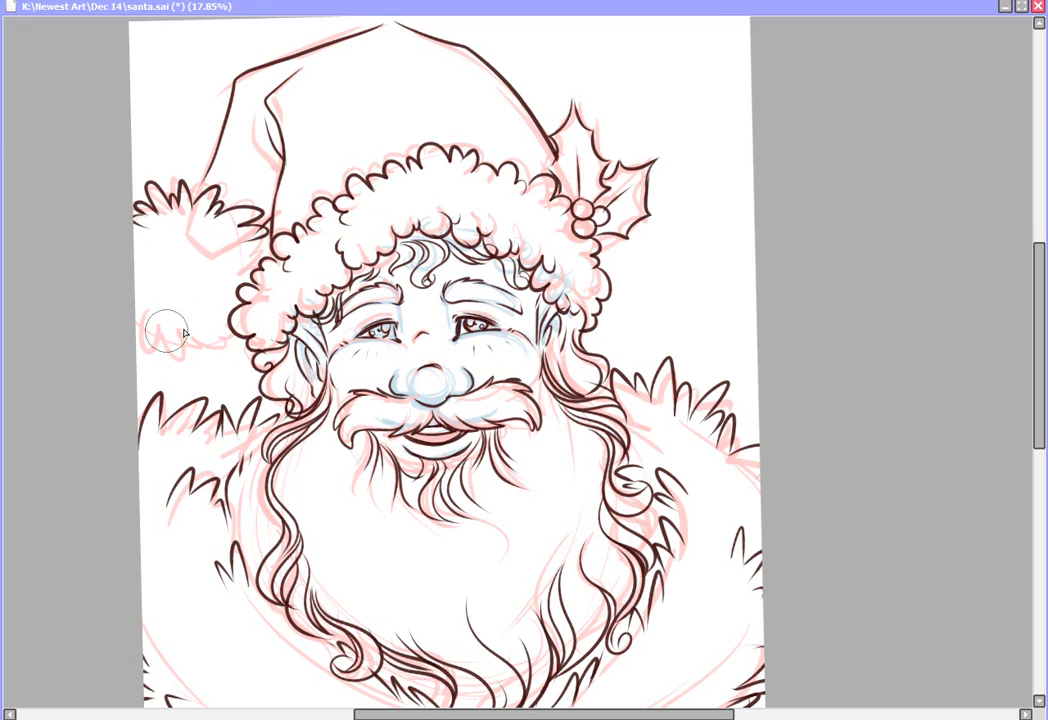
mouse_move(145, 304)
mouse_down()
mouse_move(148, 348)
mouse_move(168, 333)
mouse_move(175, 350)
mouse_move(205, 328)
mouse_move(208, 346)
mouse_move(229, 314)
mouse_up()
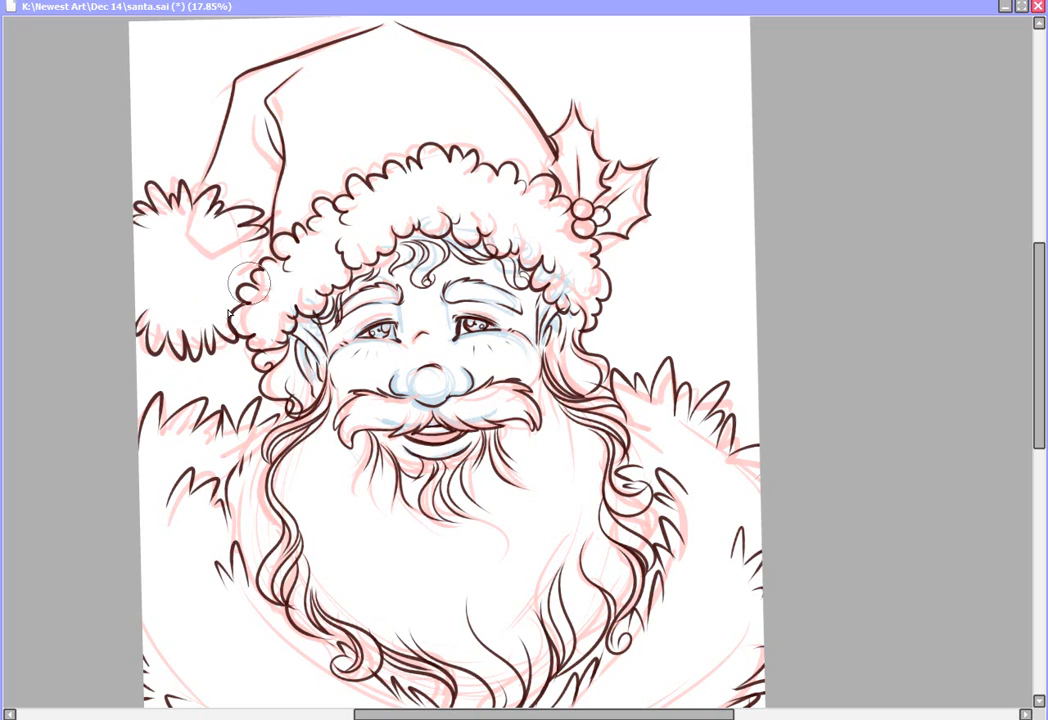
mouse_move(266, 250)
mouse_down()
mouse_move(243, 239)
mouse_move(247, 262)
mouse_up()
mouse_move(156, 272)
mouse_down()
mouse_move(135, 289)
mouse_move(157, 306)
mouse_move(181, 295)
mouse_move(203, 312)
mouse_up()
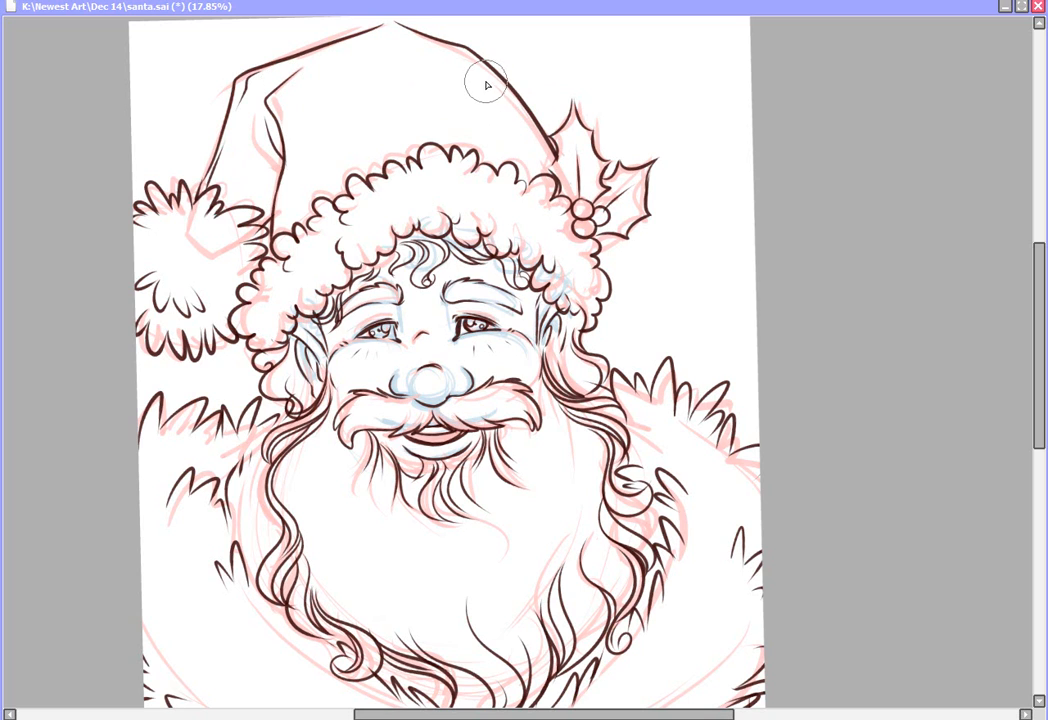
Step: Ink short crease marks near the hat's right edge and small fur tufts inside the collar's right half
drag(487, 84, 491, 106)
drag(499, 97, 497, 115)
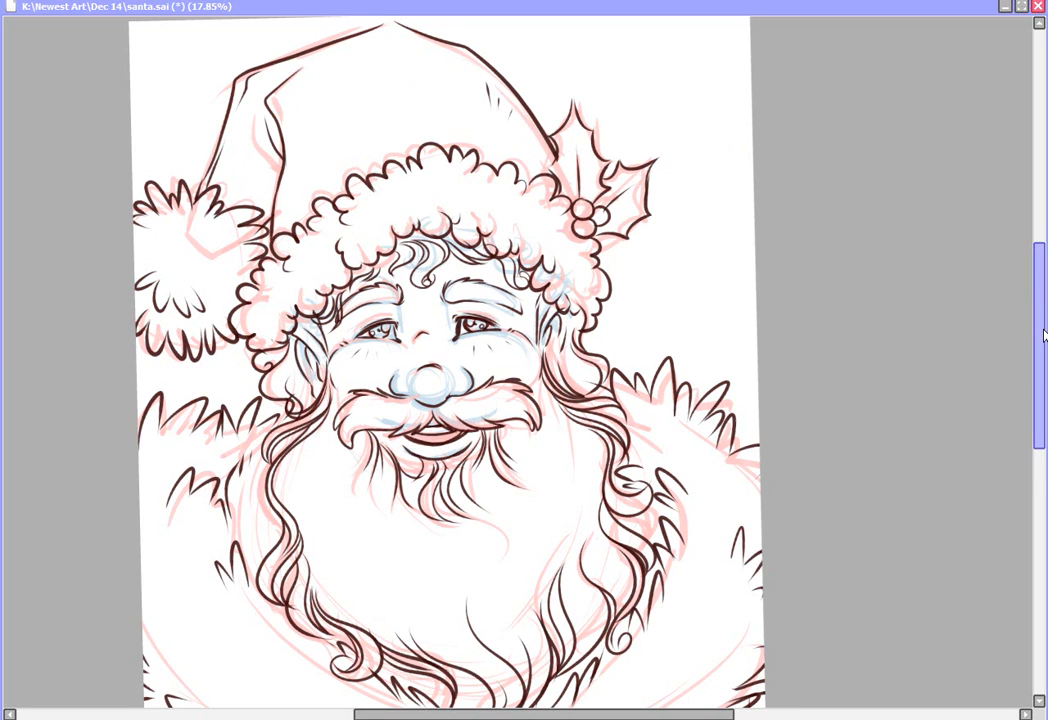
drag(1040, 345, 1041, 385)
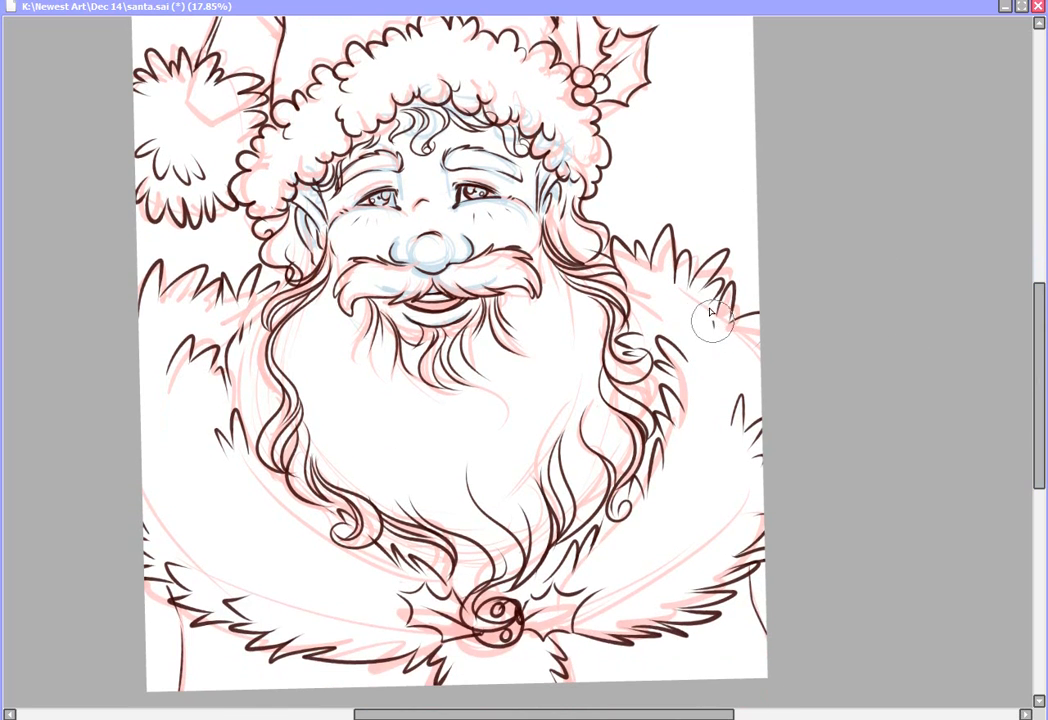
drag(703, 302, 708, 323)
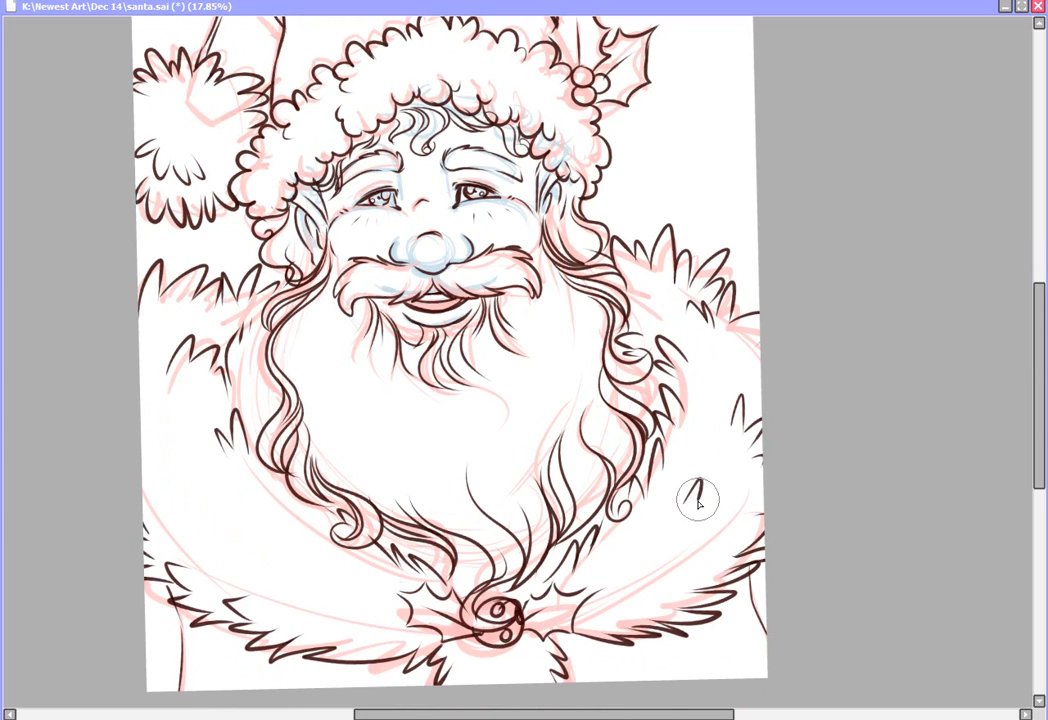
drag(692, 496, 726, 511)
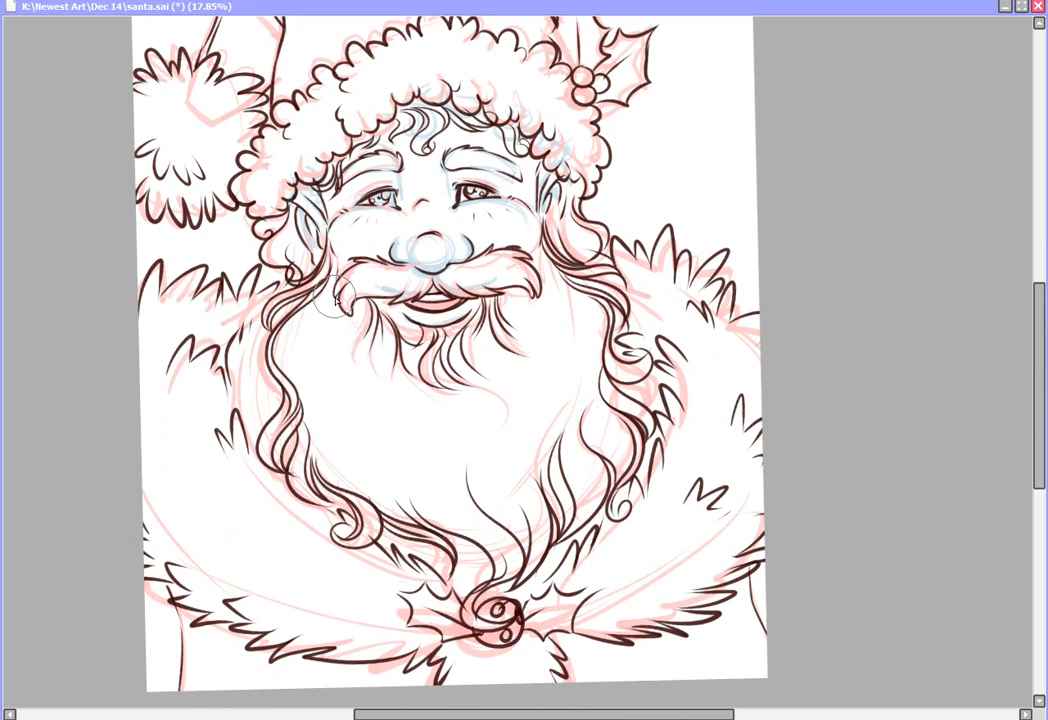
mouse_move(334, 307)
mouse_down()
mouse_move(316, 337)
mouse_move(324, 372)
mouse_up()
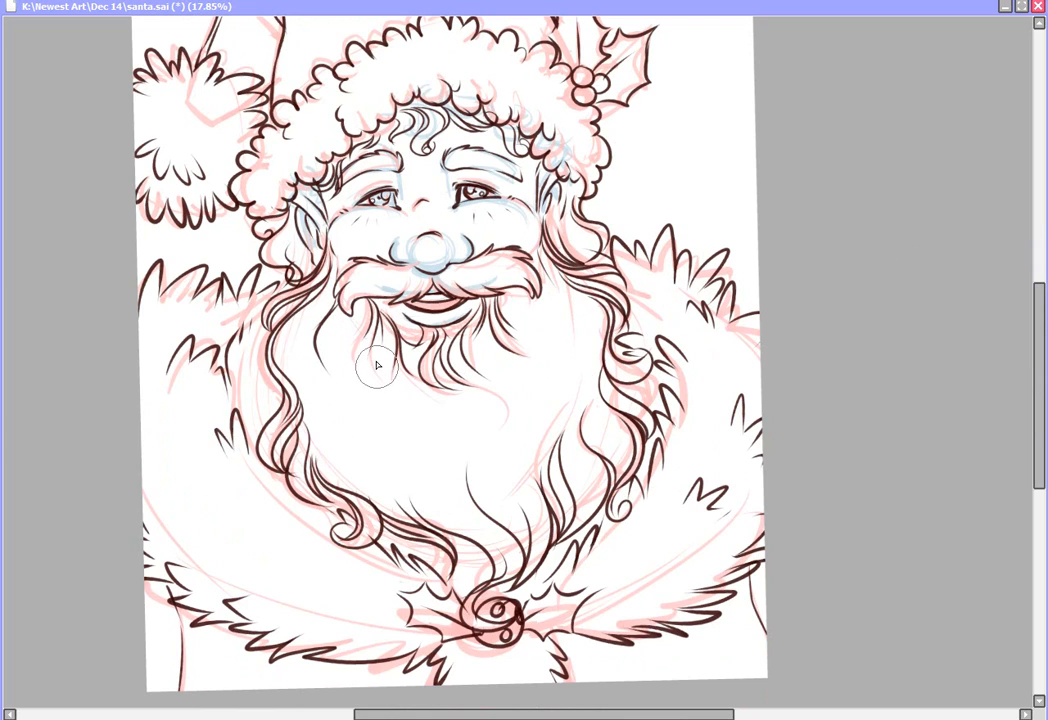
drag(369, 387, 397, 443)
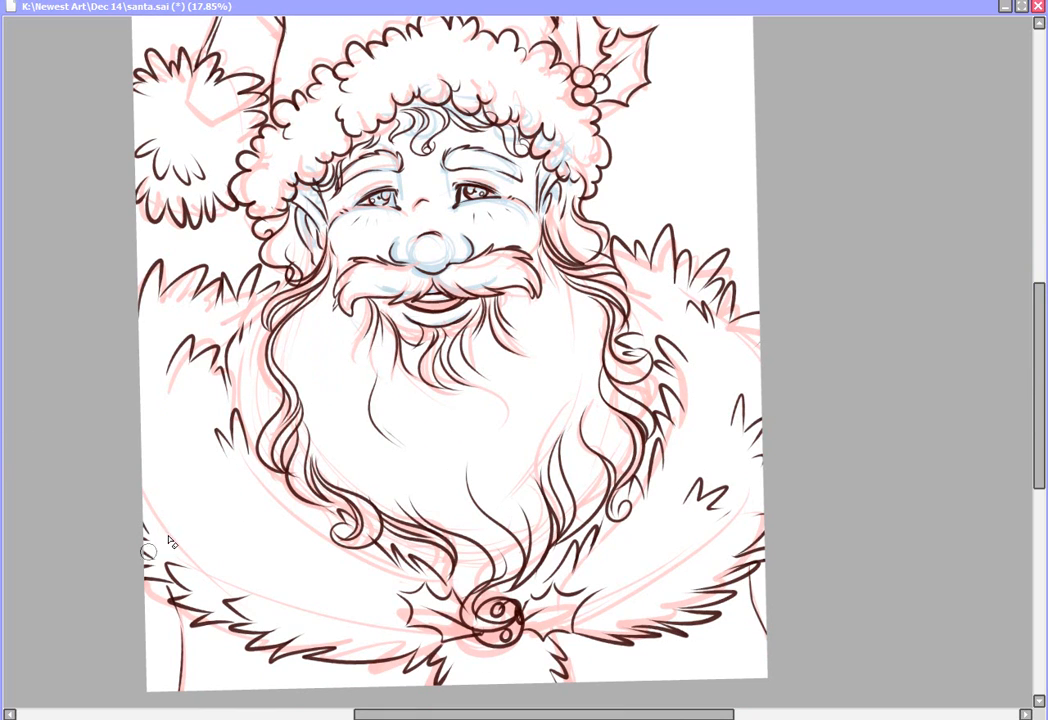
key(ctrl+z)
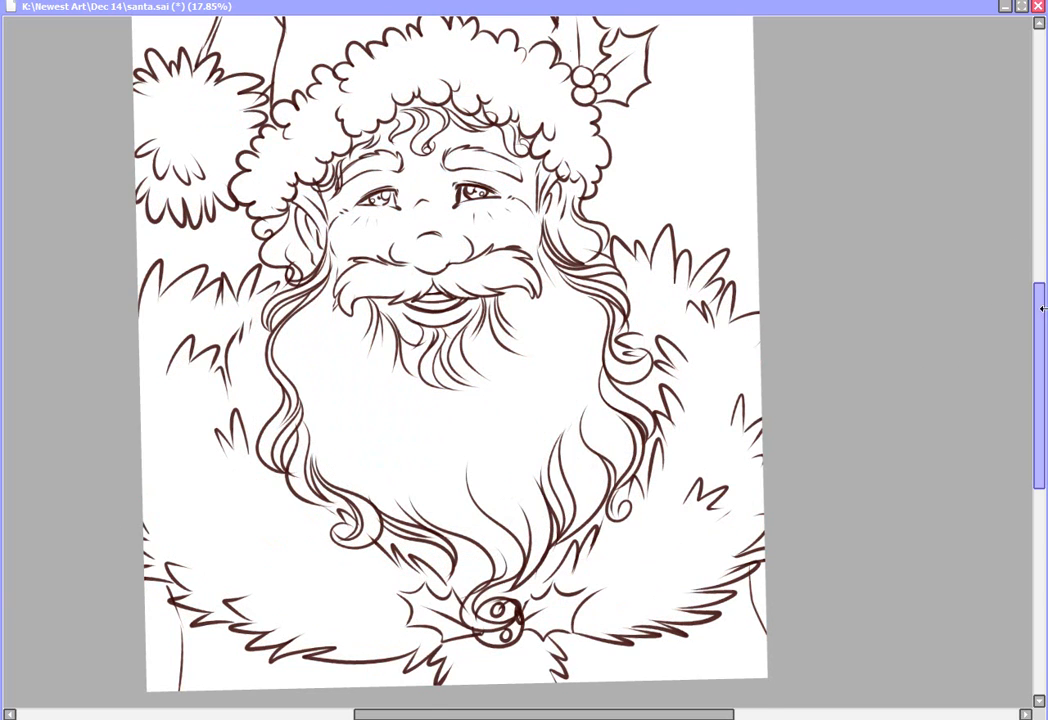
Step: Ink fine detail lines around the eyes and nose, and thin wavy strands flowing down through the beard's empty interior
drag(1041, 324, 1041, 309)
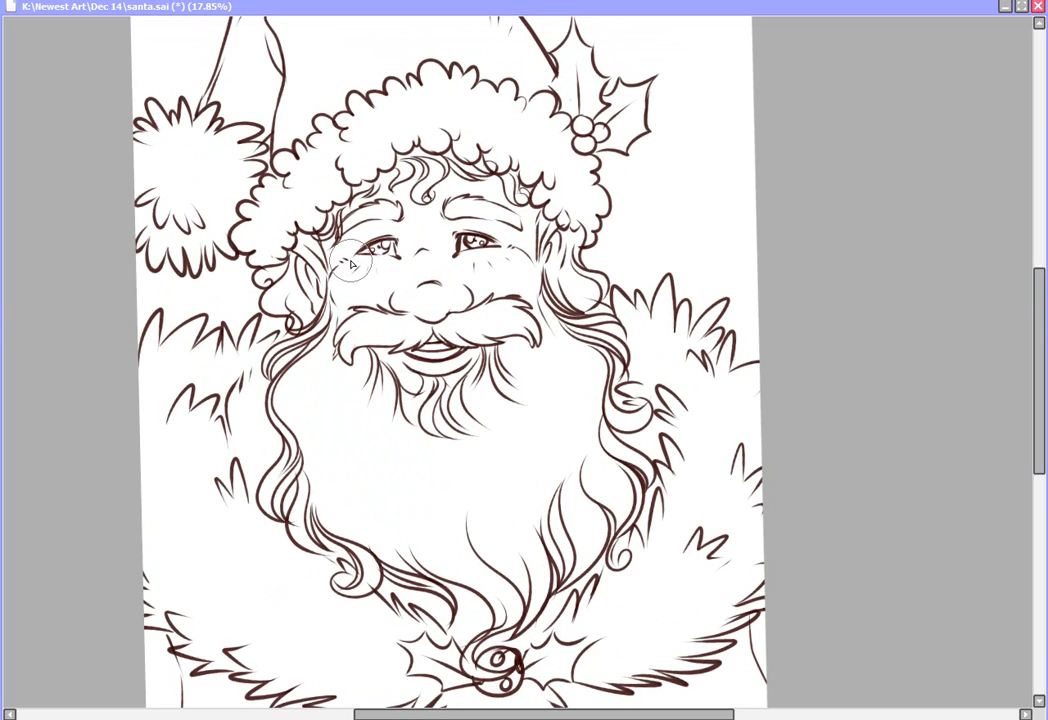
drag(348, 261, 372, 259)
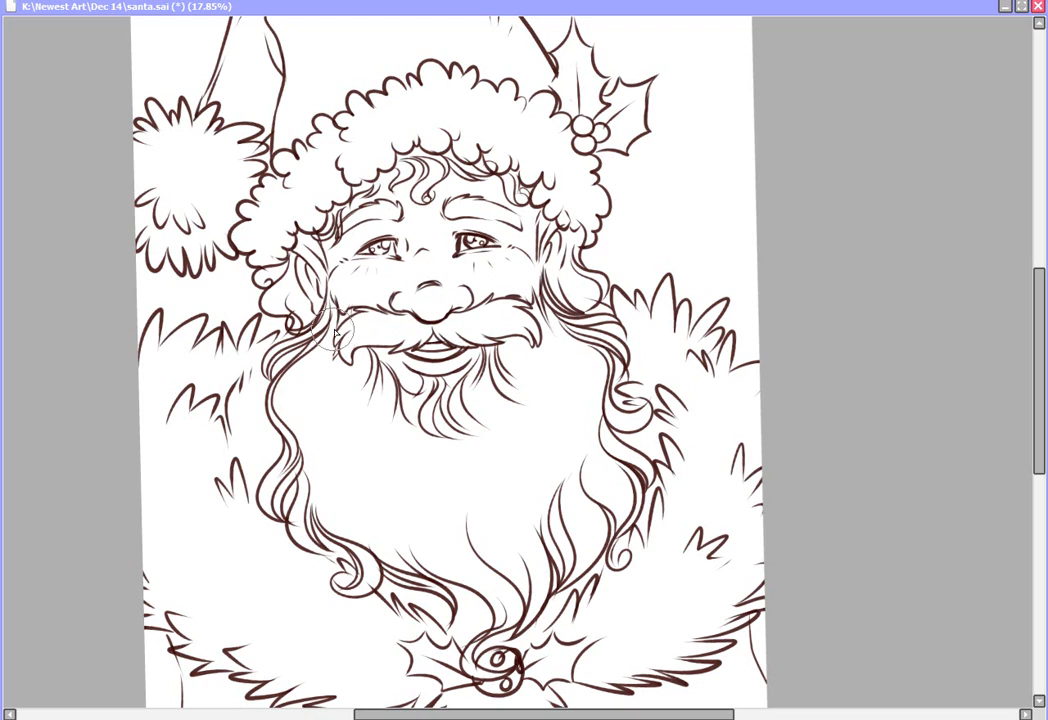
mouse_move(373, 358)
mouse_down()
mouse_move(349, 414)
mouse_move(363, 459)
mouse_up()
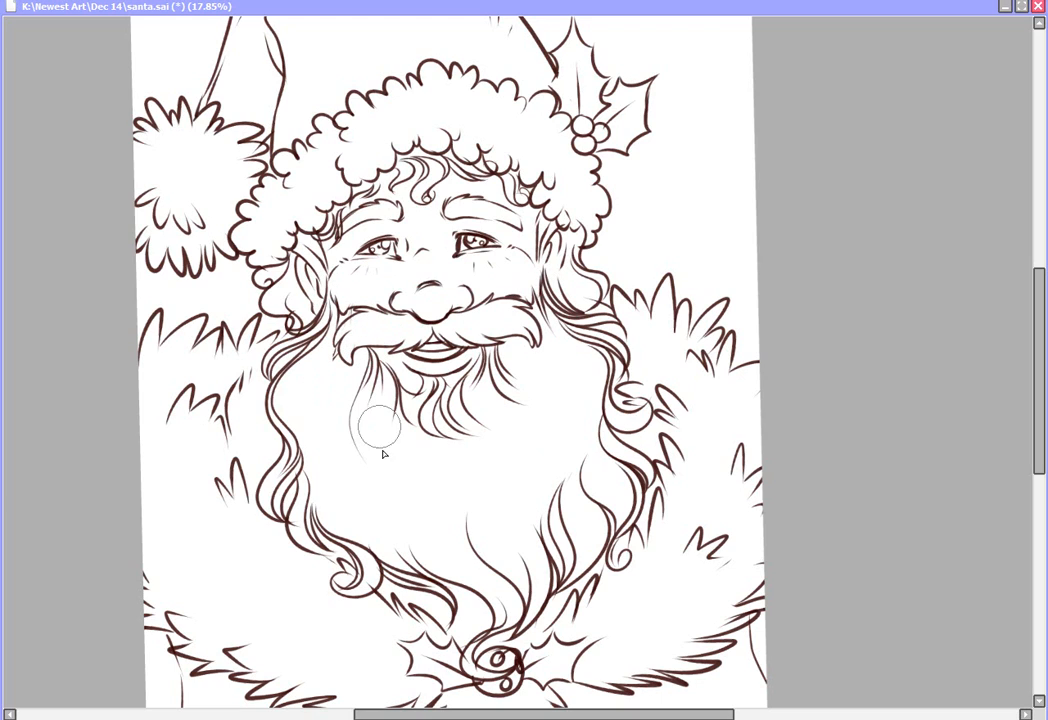
drag(520, 342, 557, 454)
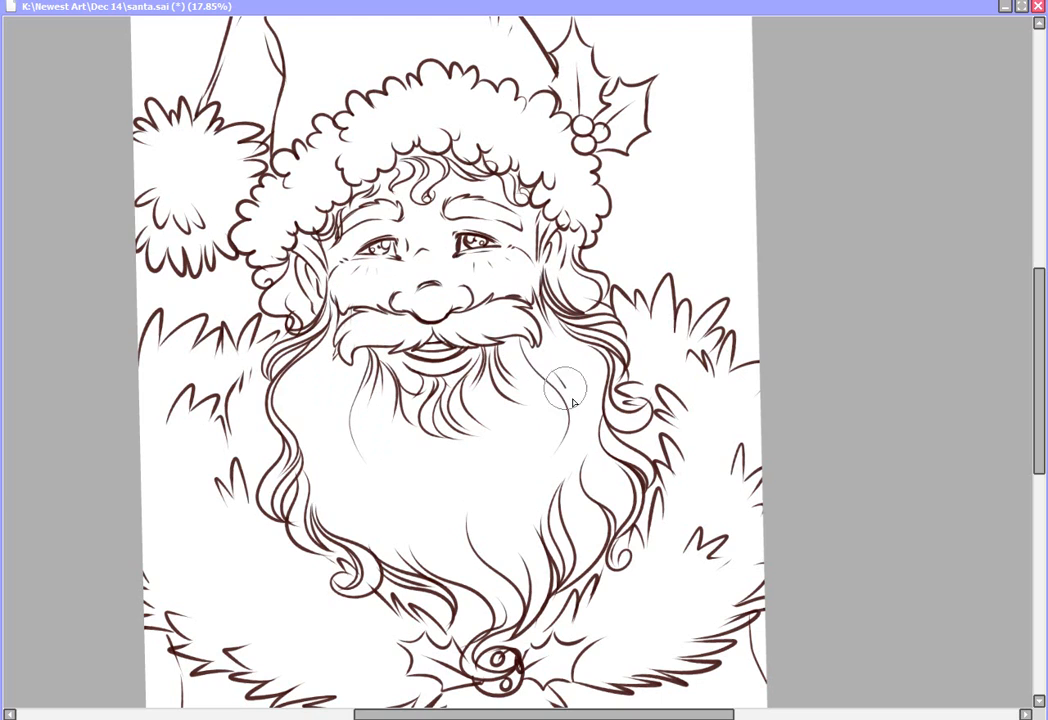
mouse_move(356, 380)
mouse_down()
mouse_move(329, 423)
mouse_move(363, 476)
mouse_move(402, 526)
mouse_up()
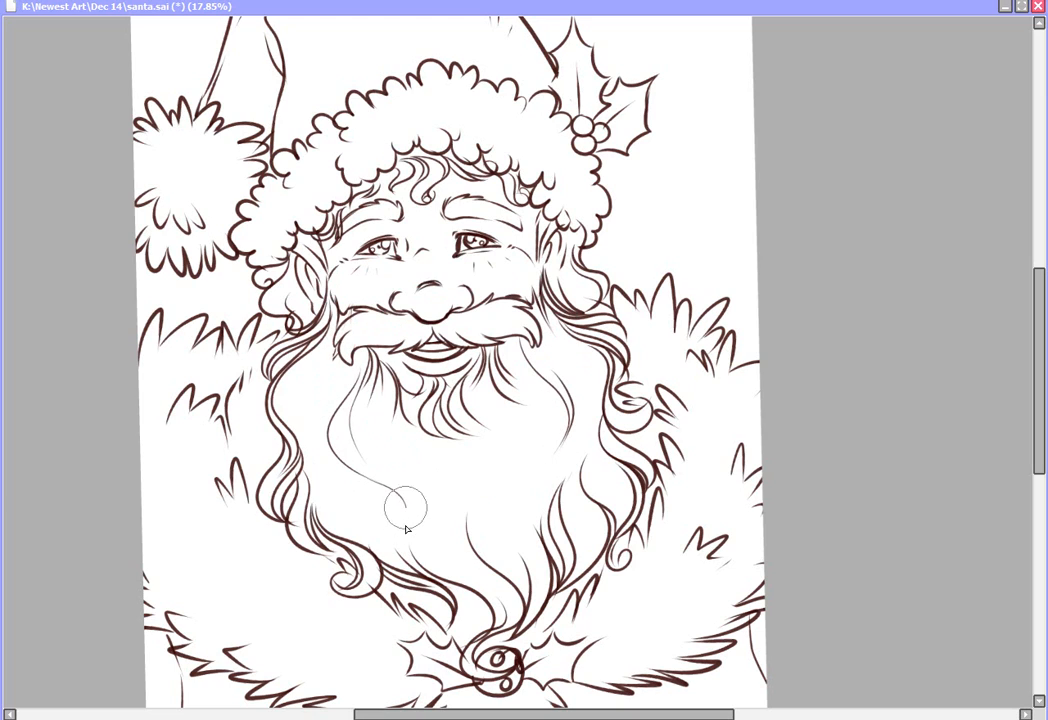
drag(543, 437, 528, 535)
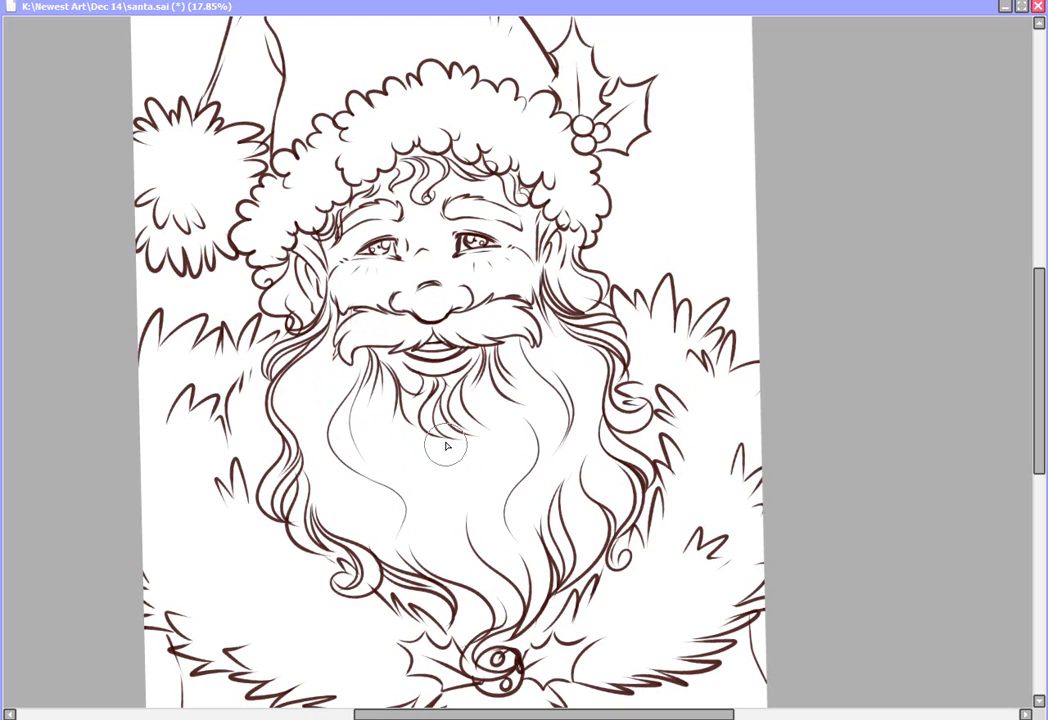
mouse_move(450, 452)
mouse_down()
mouse_move(450, 510)
mouse_move(497, 571)
mouse_move(489, 485)
mouse_up()
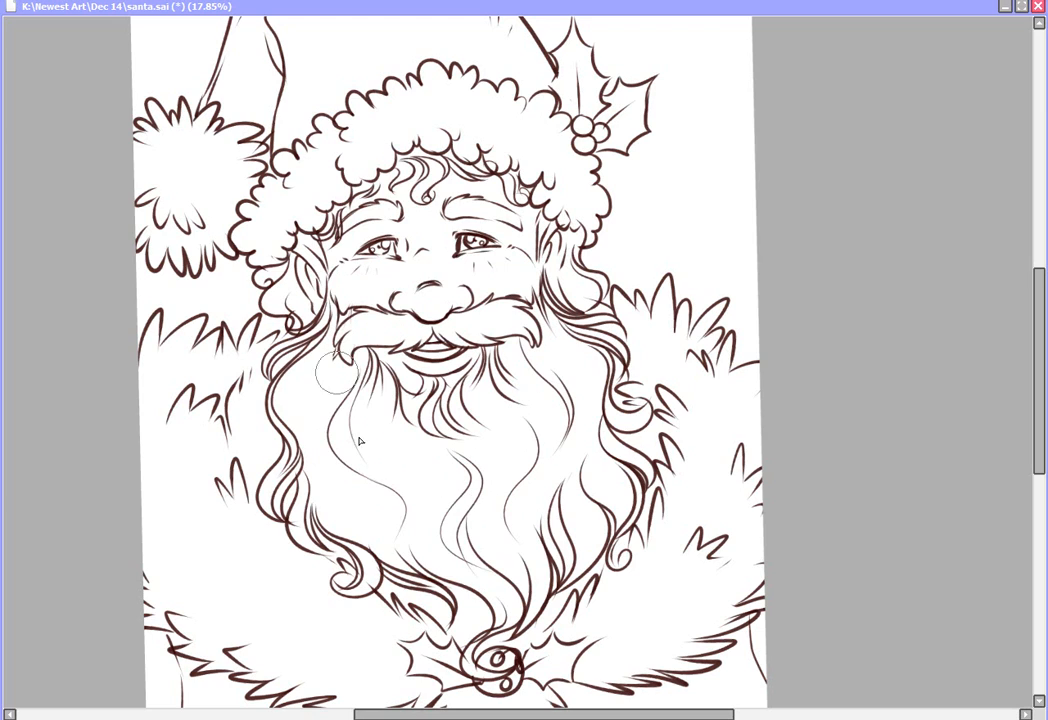
drag(300, 358, 319, 443)
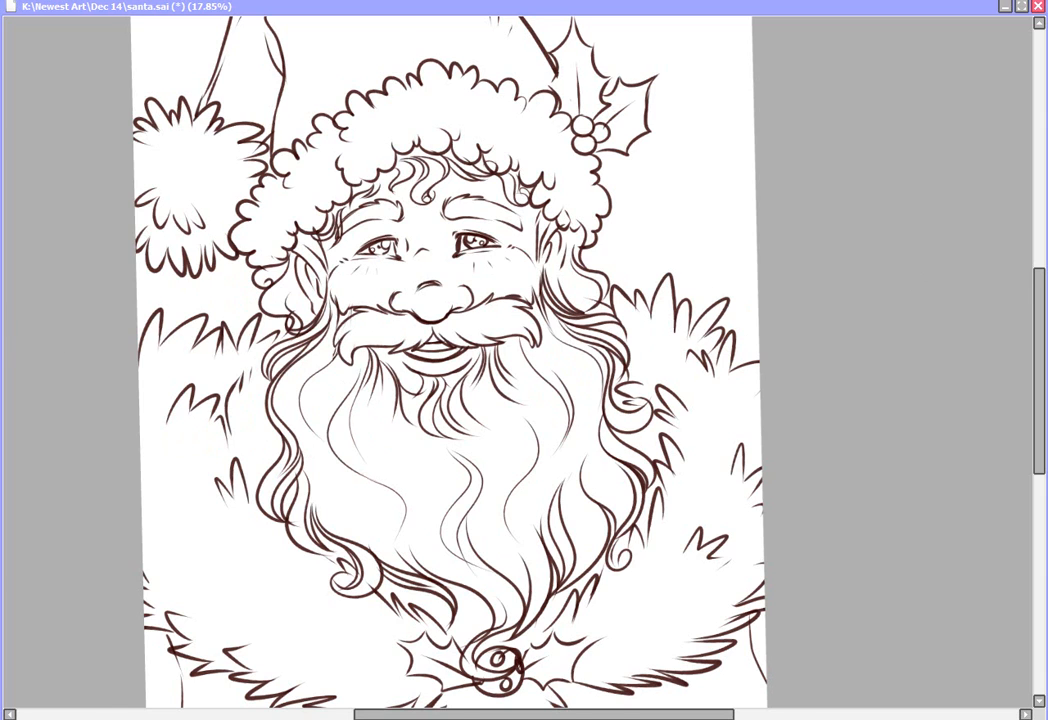
scroll(517, 362, down, 2)
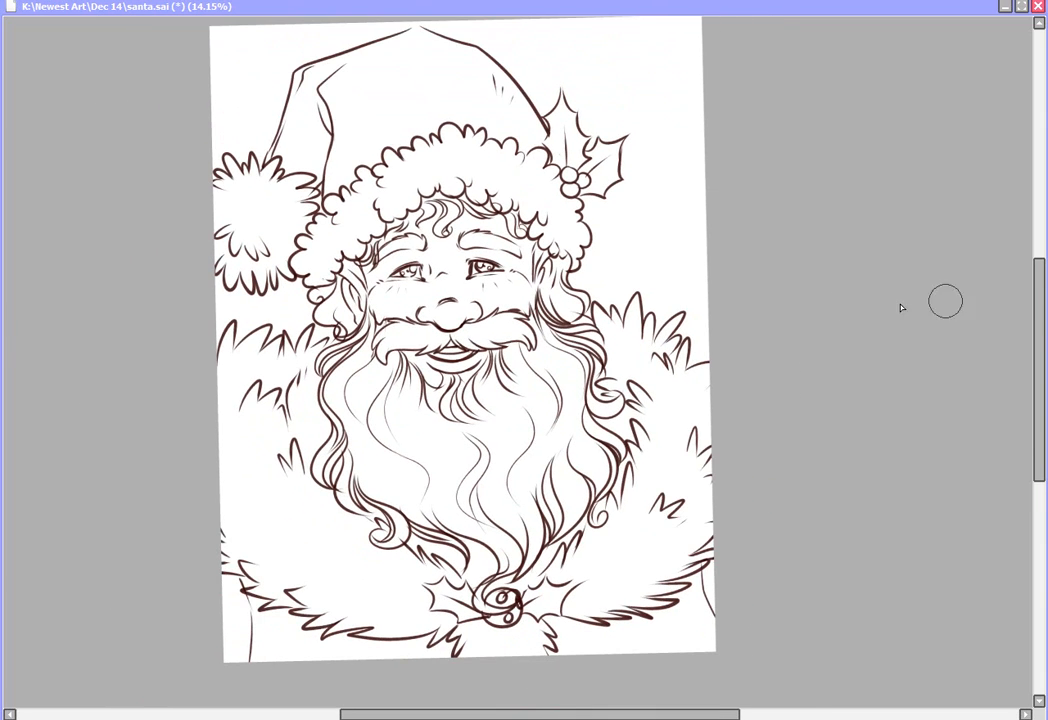
scroll(1022, 319, up, 1)
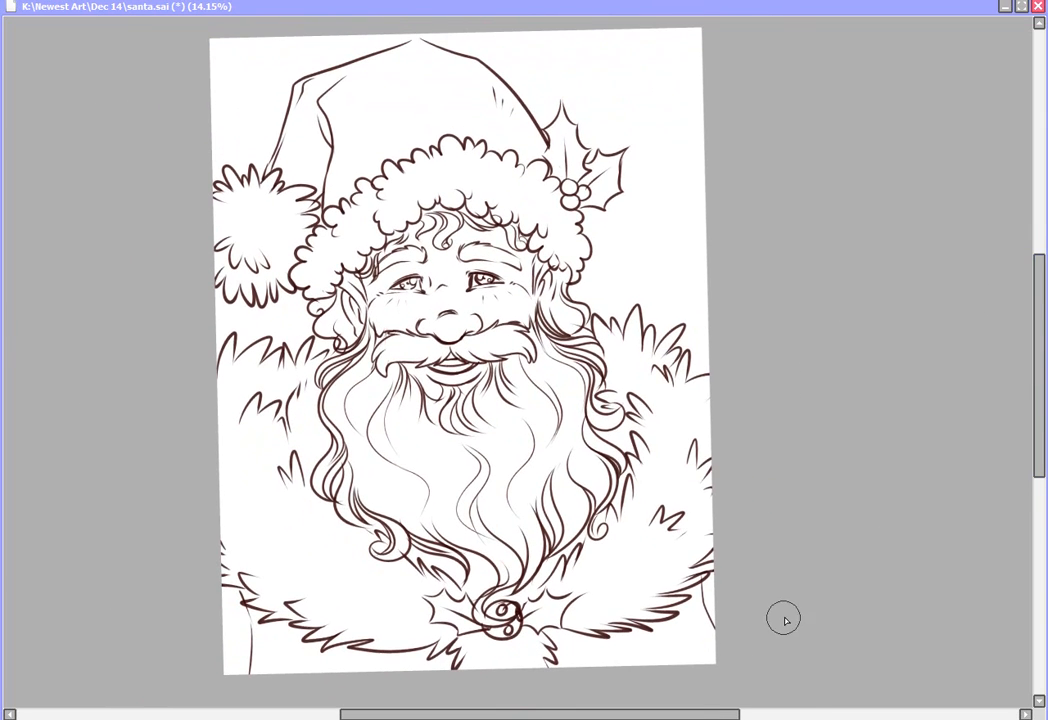